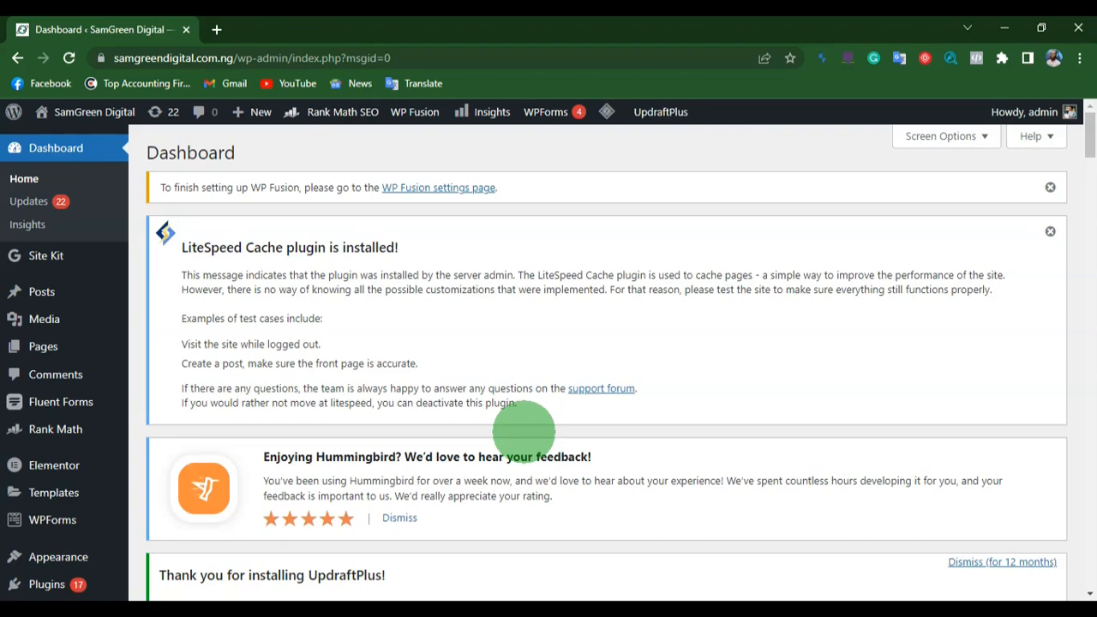
Open the live SamGreen Digital site in a new tab and review its homepage down to the footer
mouse_move(110, 117)
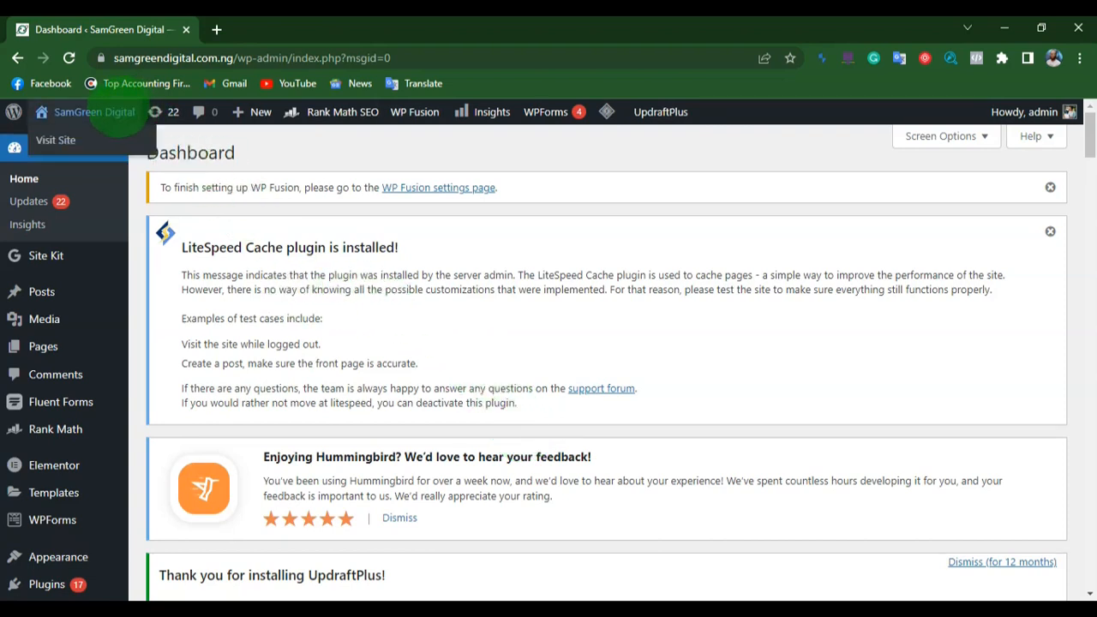
right_click(90, 141)
key(Escape)
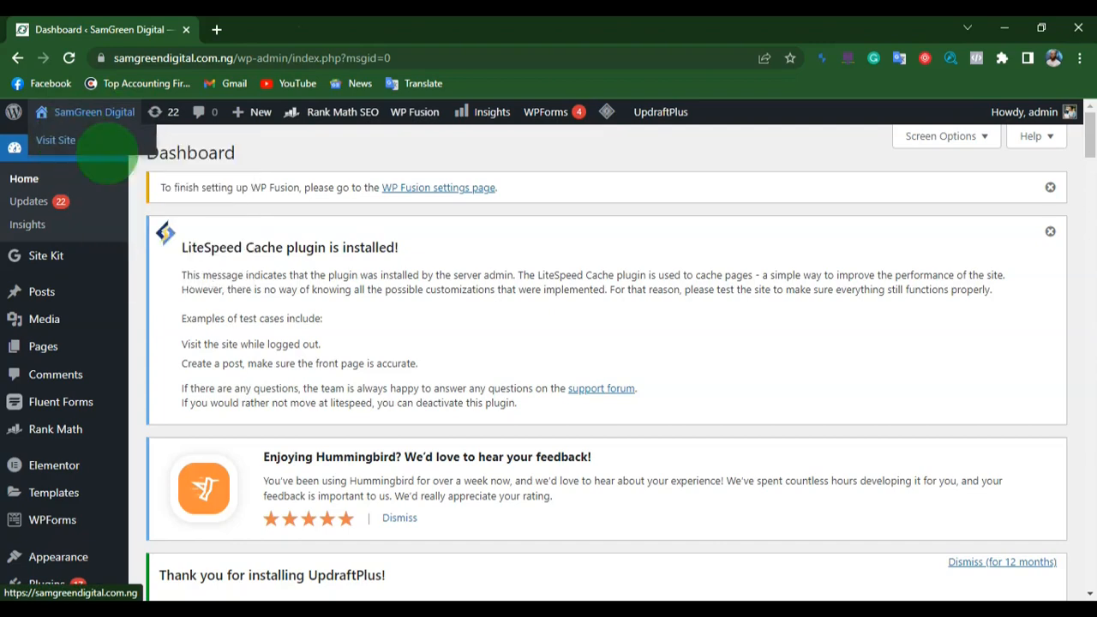
click(312, 30)
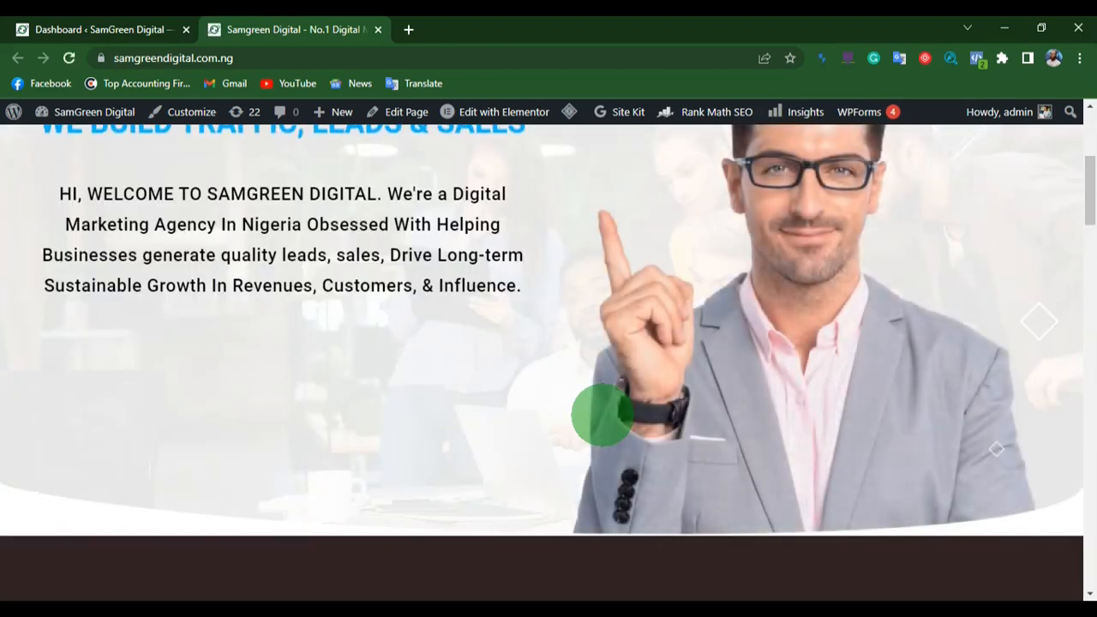
scroll(602, 415, up, 4)
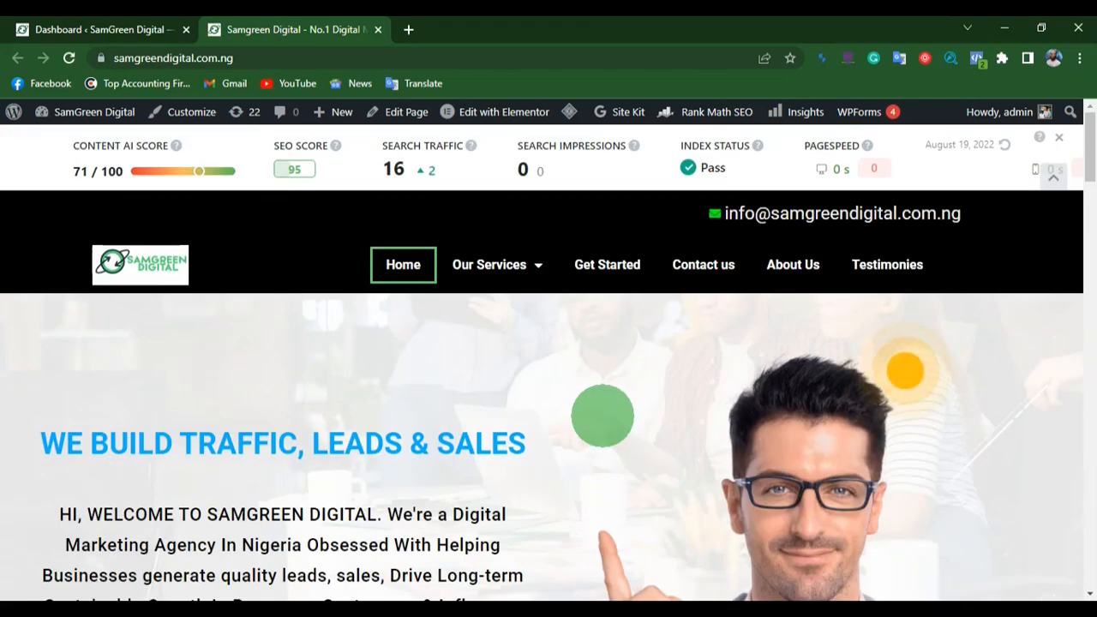
scroll(602, 414, down, 10)
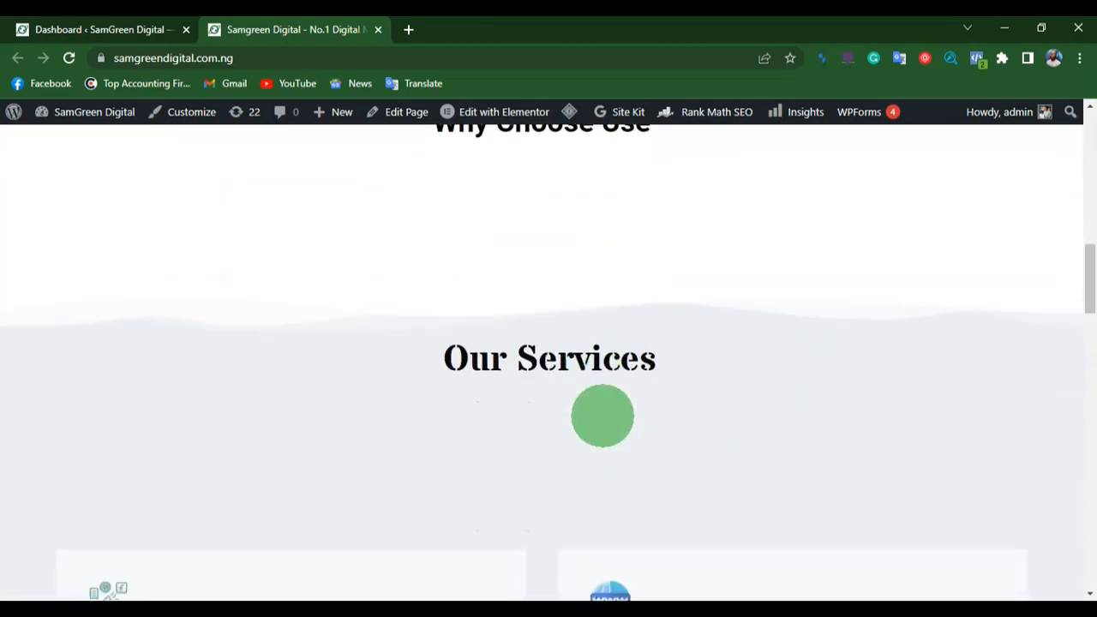
scroll(603, 414, down, 15)
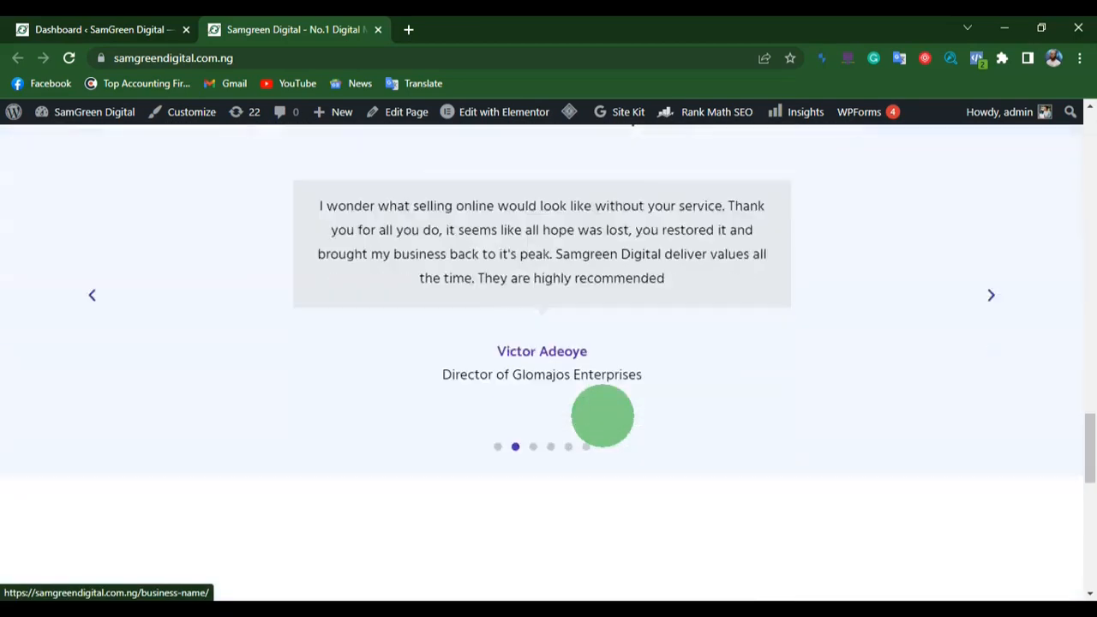
scroll(602, 415, down, 6)
scroll(602, 415, up, 5)
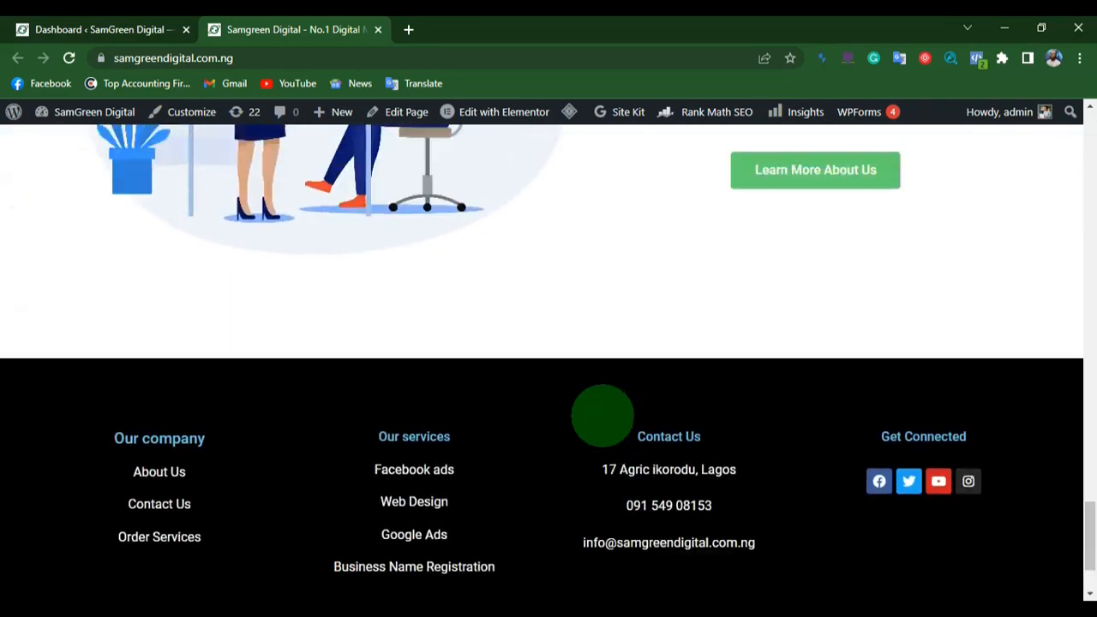
Return to the site's admin dashboard and search the plugins available to add for "wpvivid"
click(103, 29)
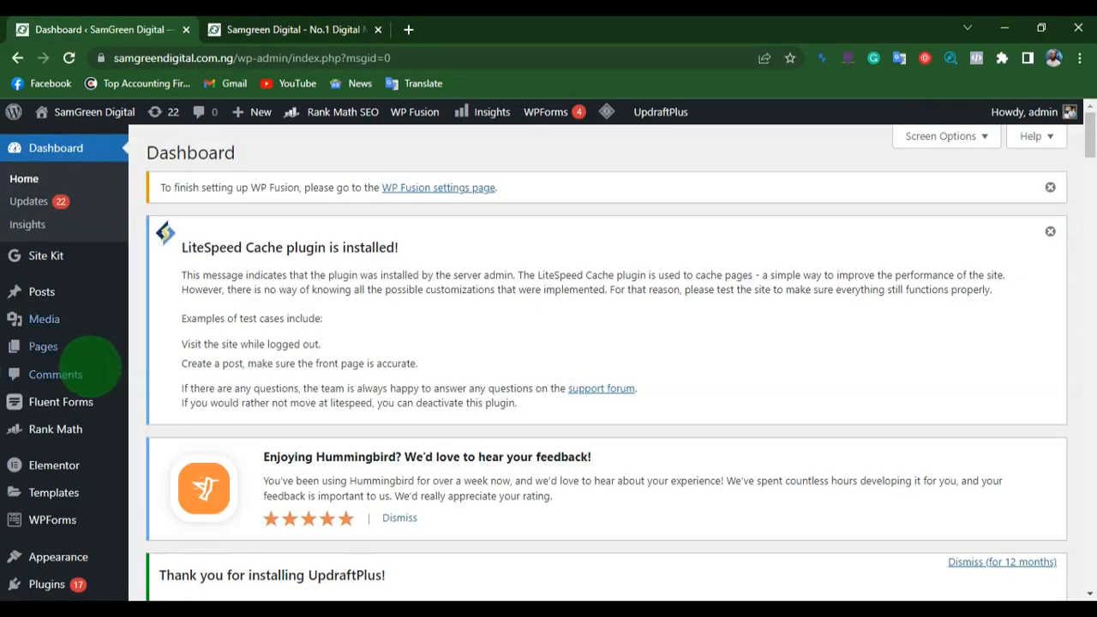
scroll(56, 396, down, 1)
scroll(56, 396, down, 6)
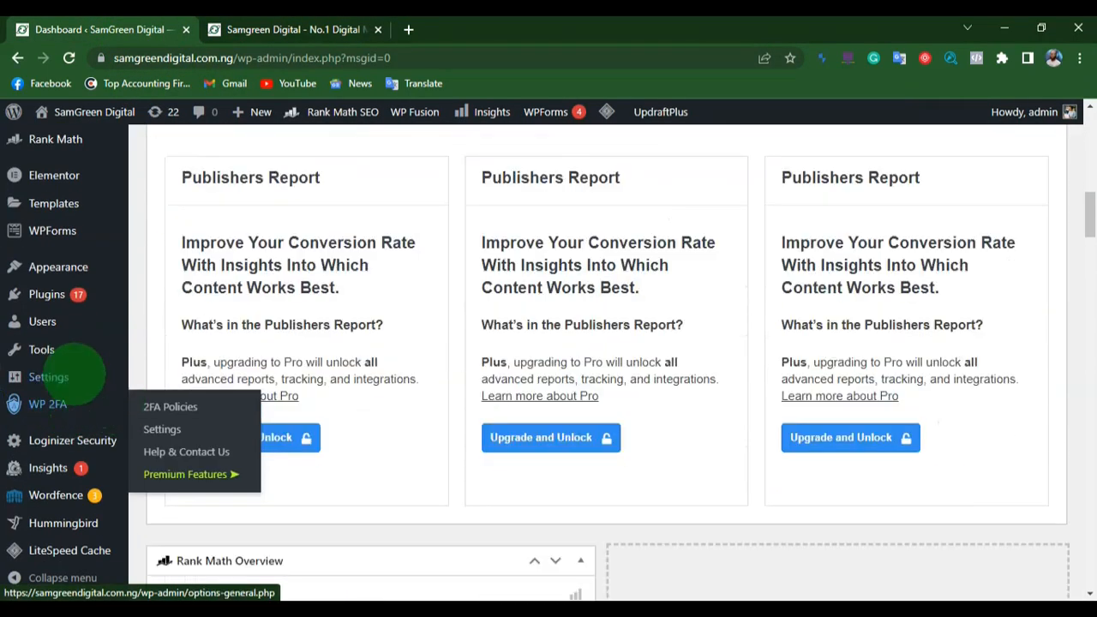
mouse_move(79, 294)
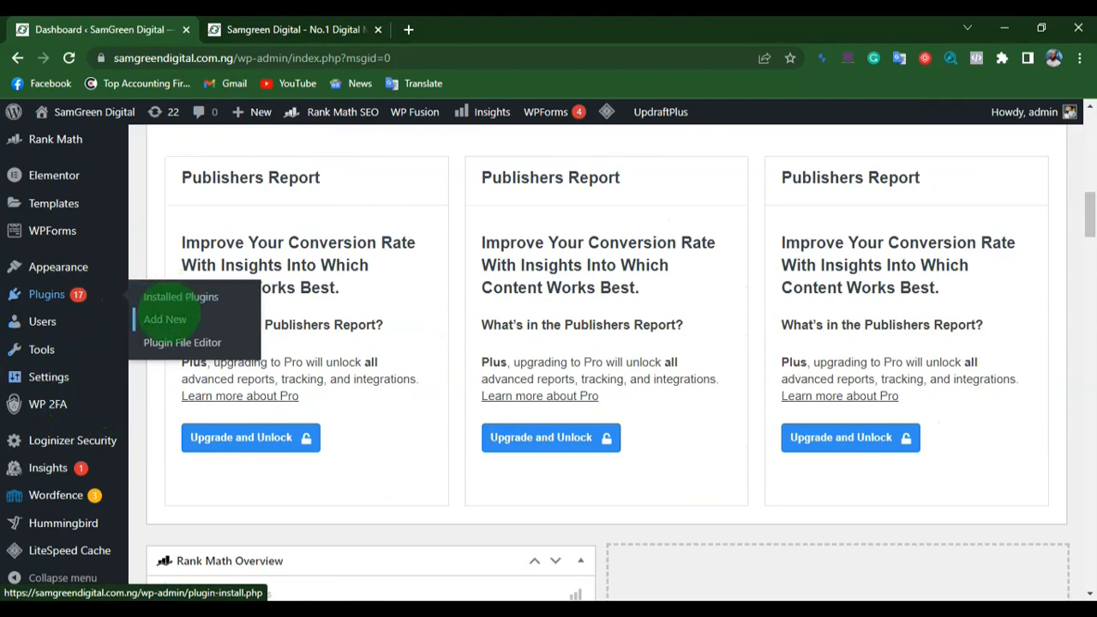
click(167, 319)
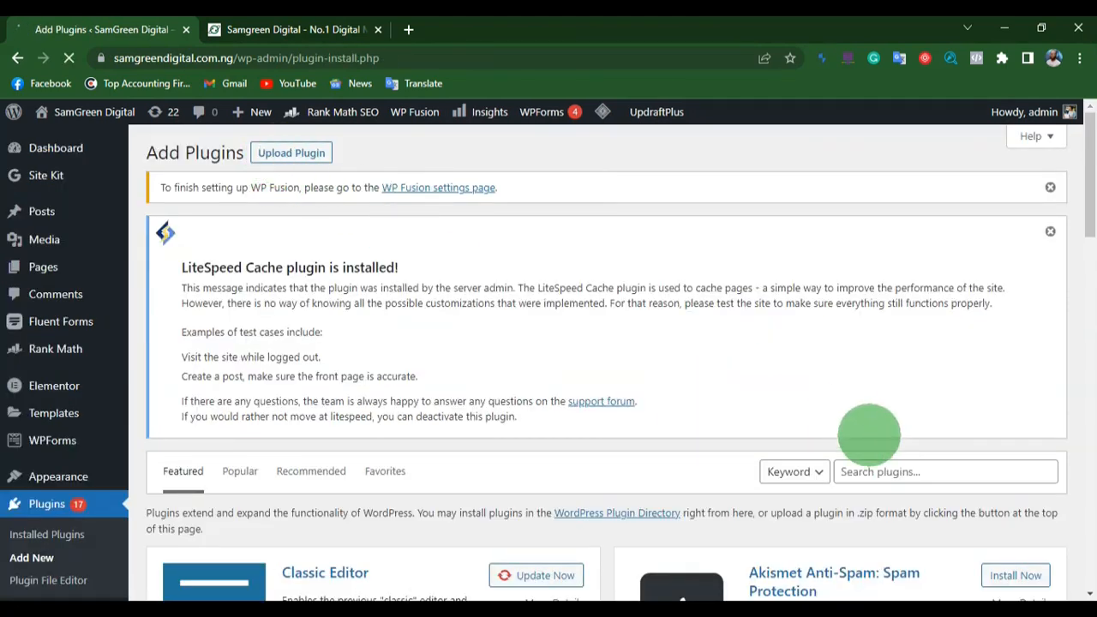
scroll(876, 467, down, 1)
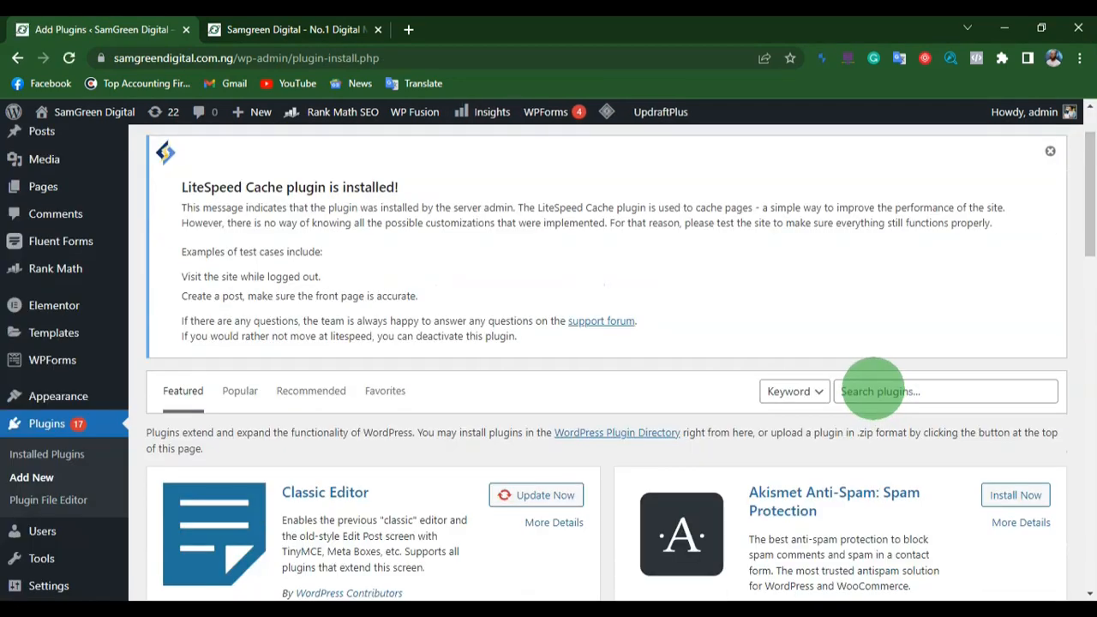
click(870, 390)
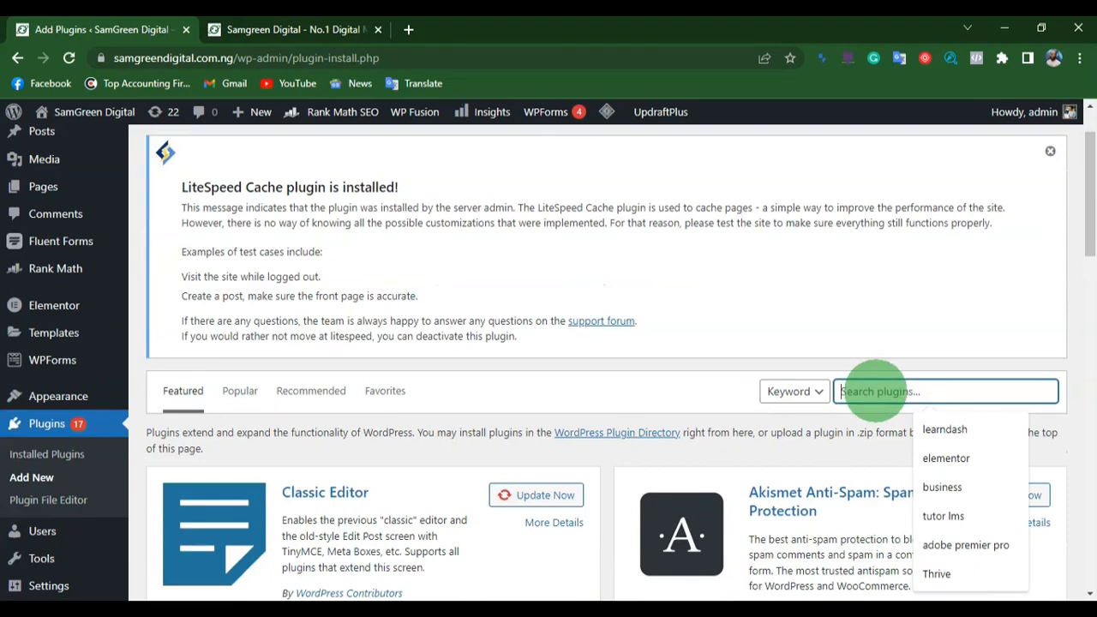
text(wpvivid)
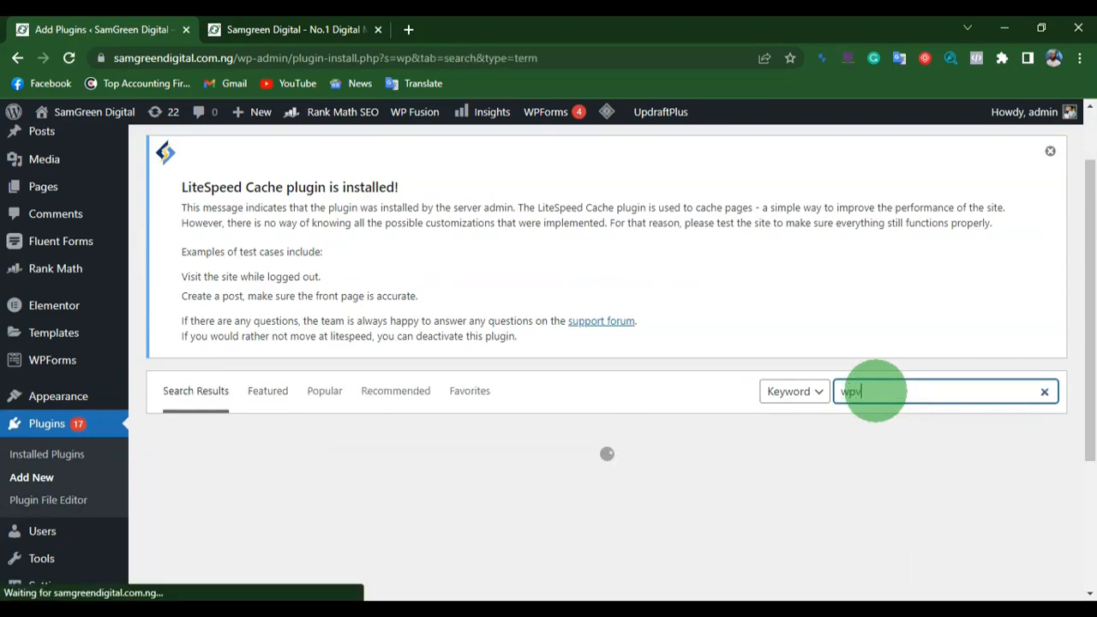
Install and activate the "Migration, Backup, Staging – WPvivid" plugin
scroll(509, 355, down, 3)
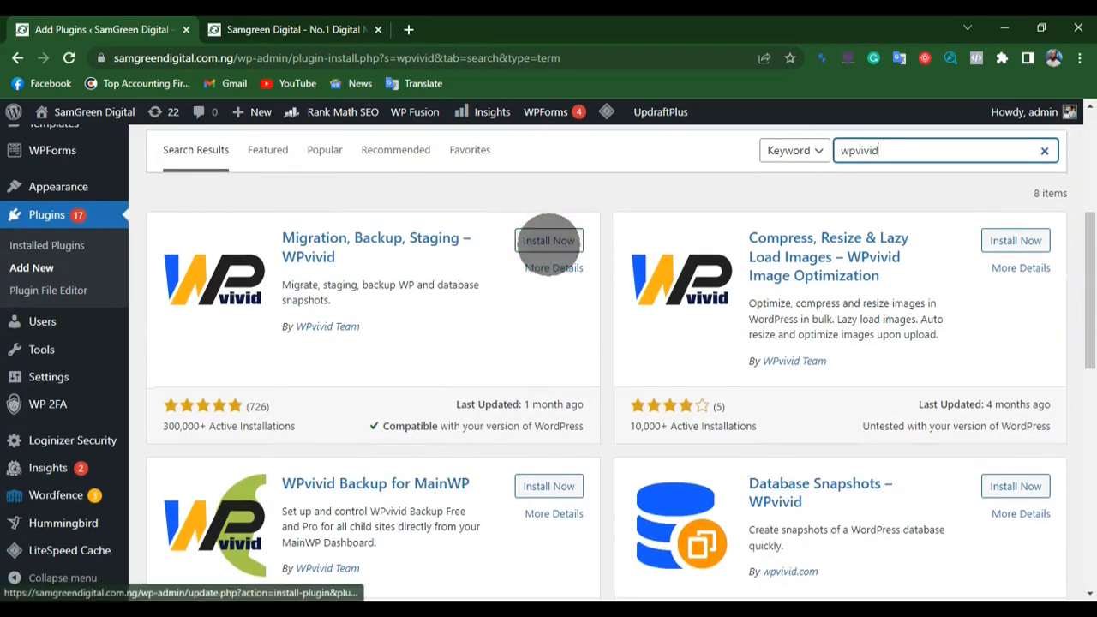
click(546, 242)
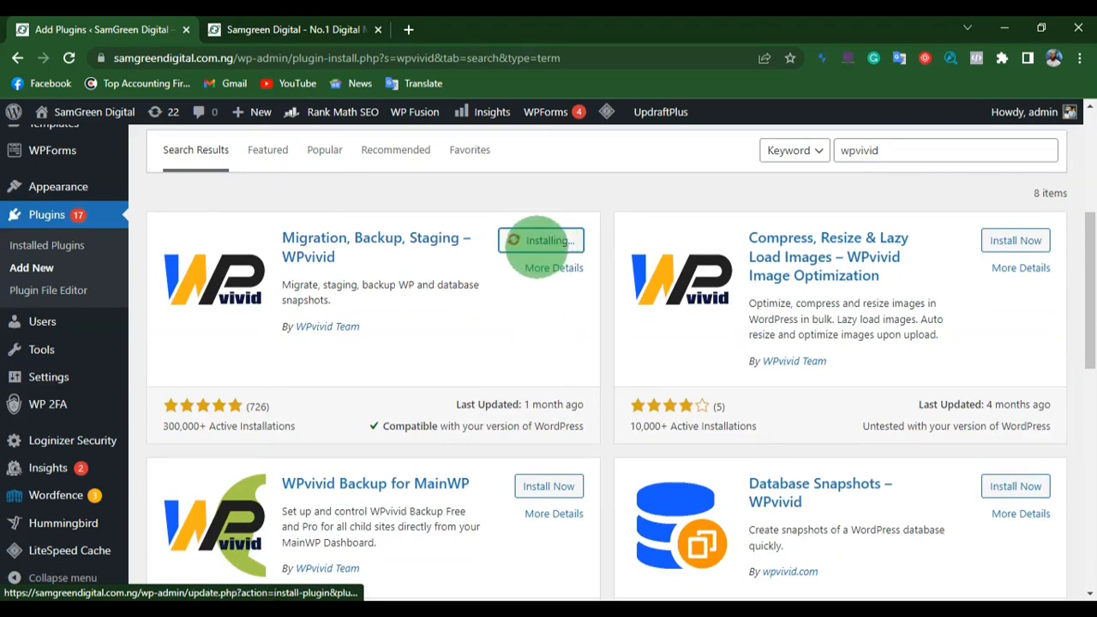
click(553, 240)
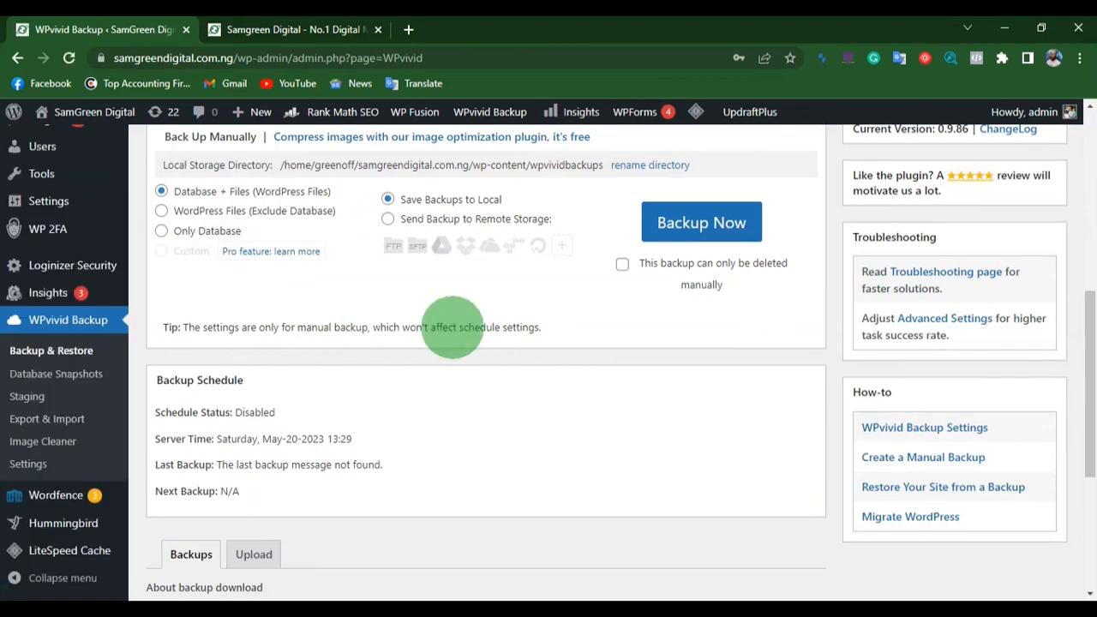
Run a manual WPvivid backup of Database + Files (WordPress Files), saved to local storage
scroll(446, 324, down, 3)
scroll(440, 321, up, 3)
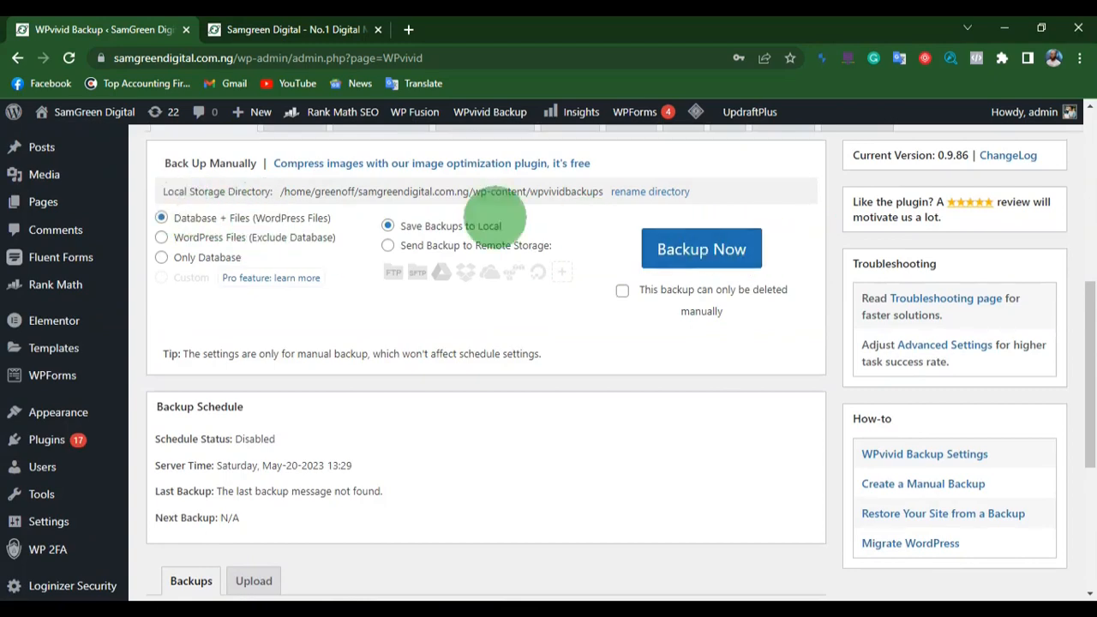
click(703, 250)
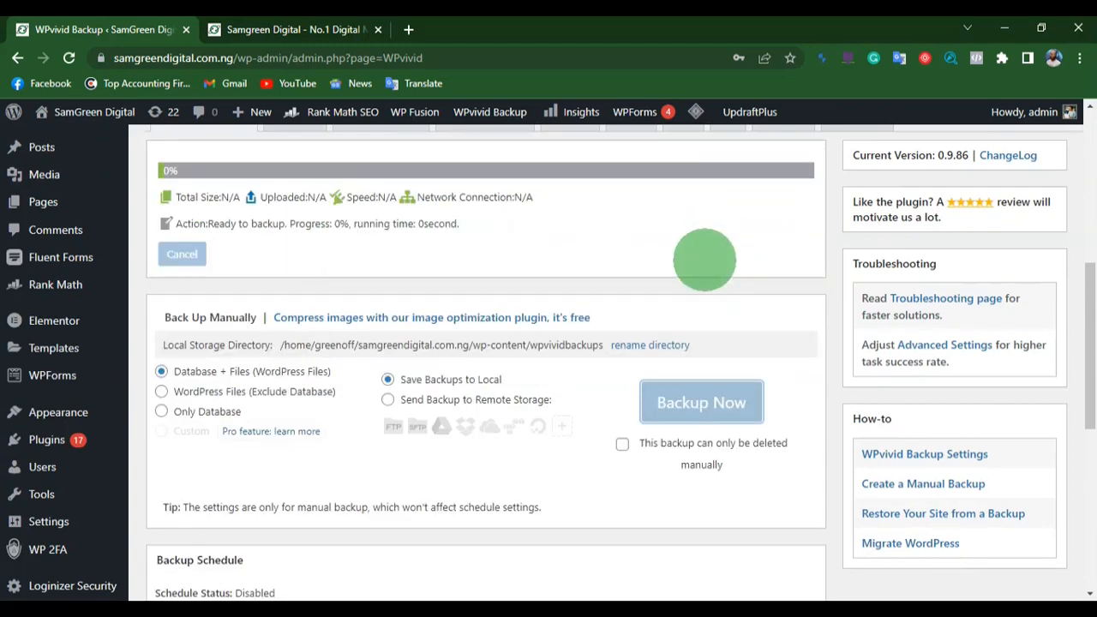
scroll(214, 251, up, 2)
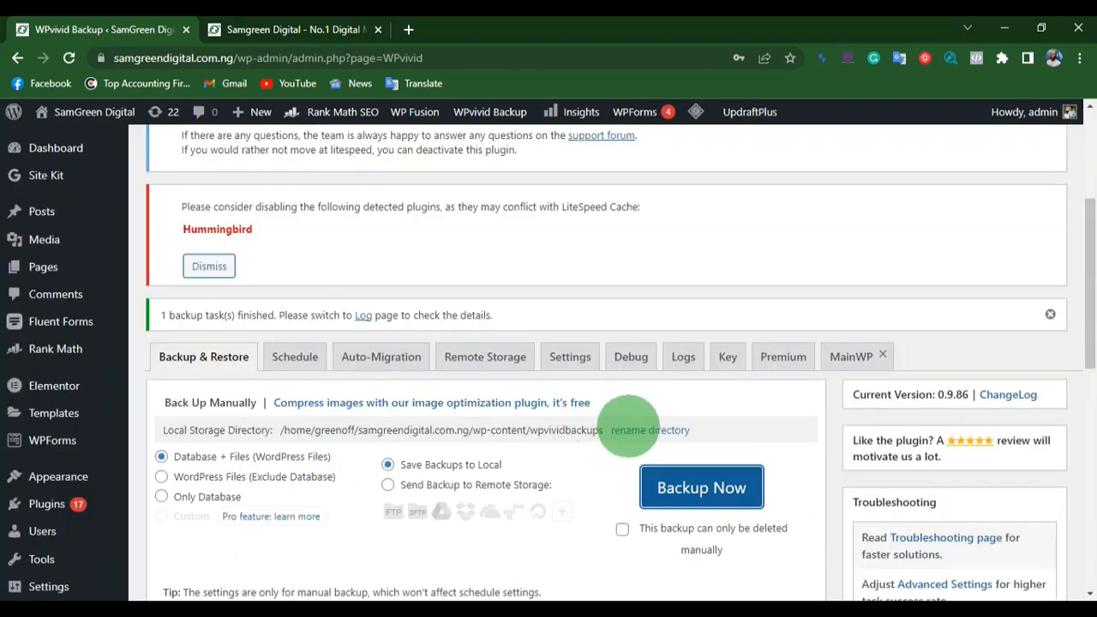
Download the new manual backup's zip file and save it in the computer's Downloads folder
scroll(631, 400, down, 5)
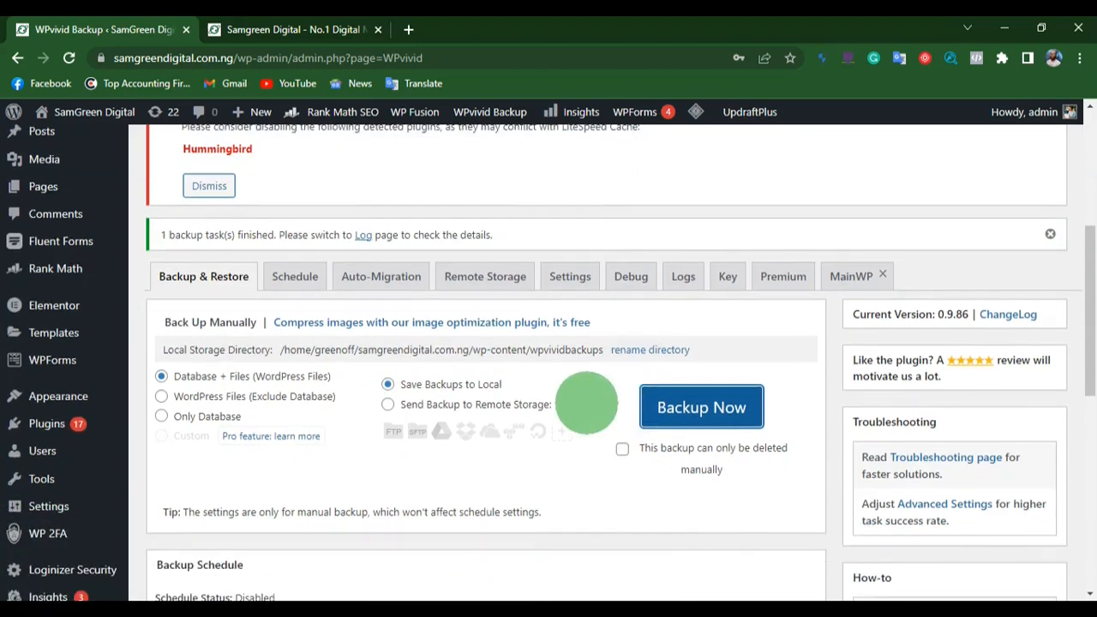
scroll(417, 374, down, 3)
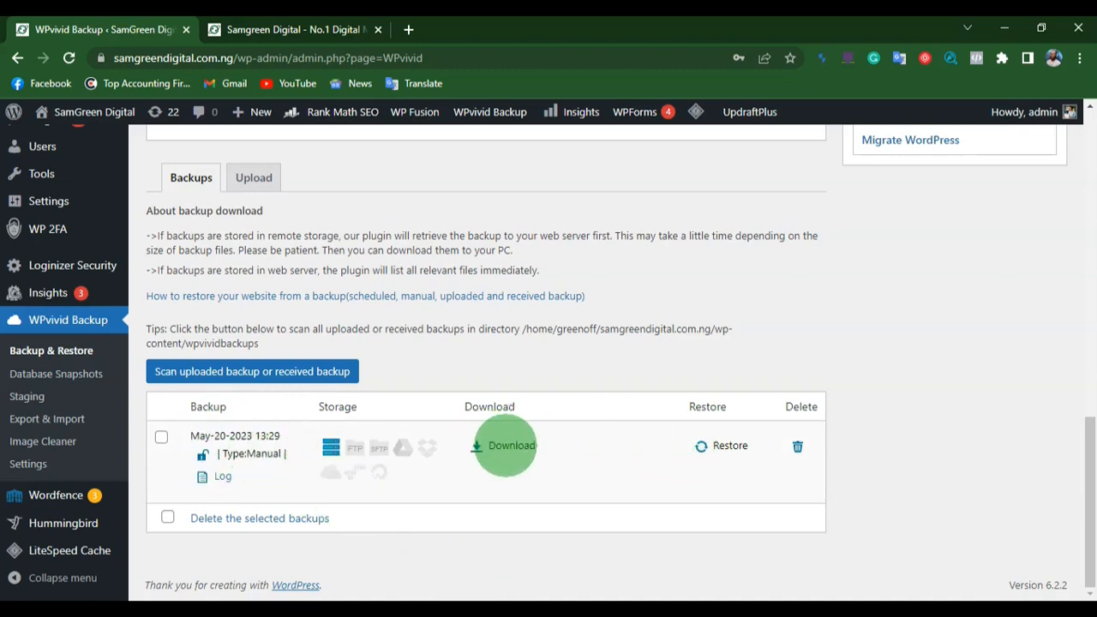
click(506, 446)
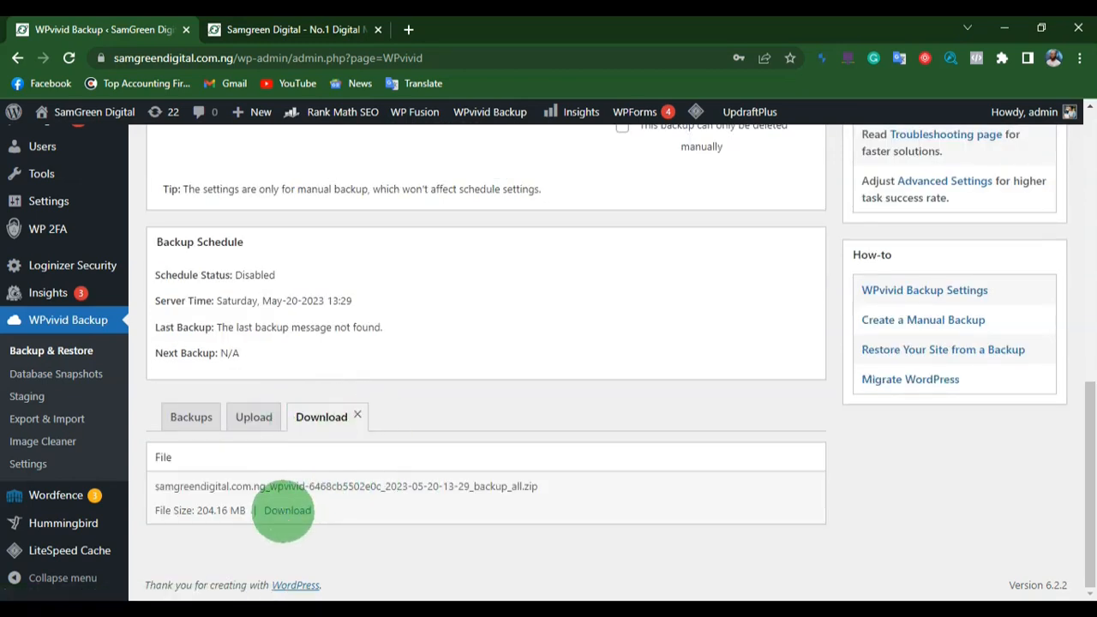
click(287, 511)
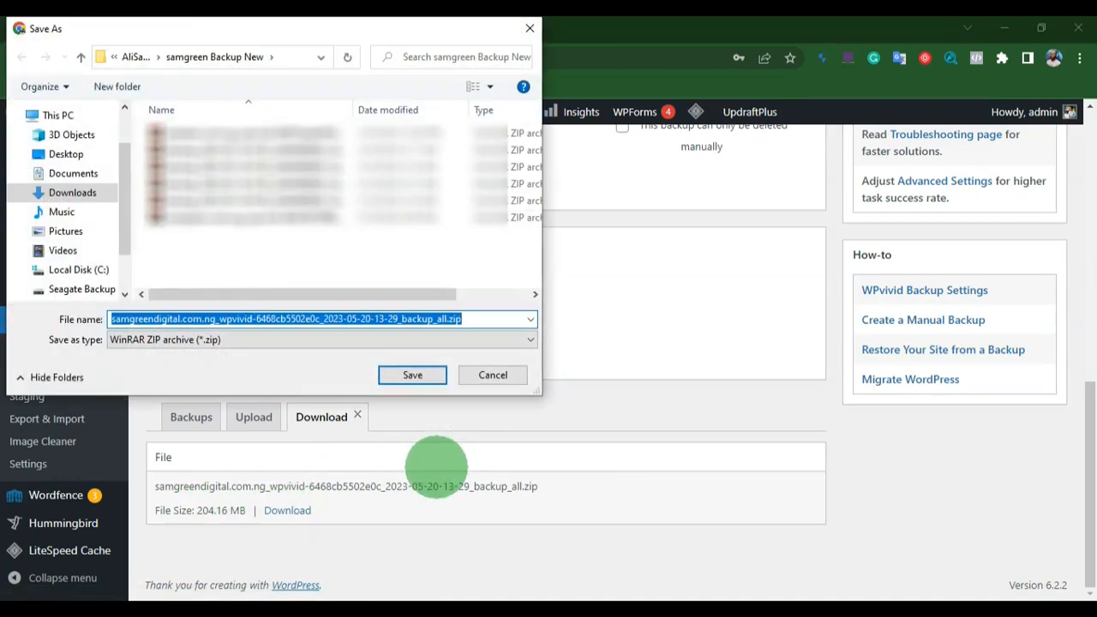
click(61, 193)
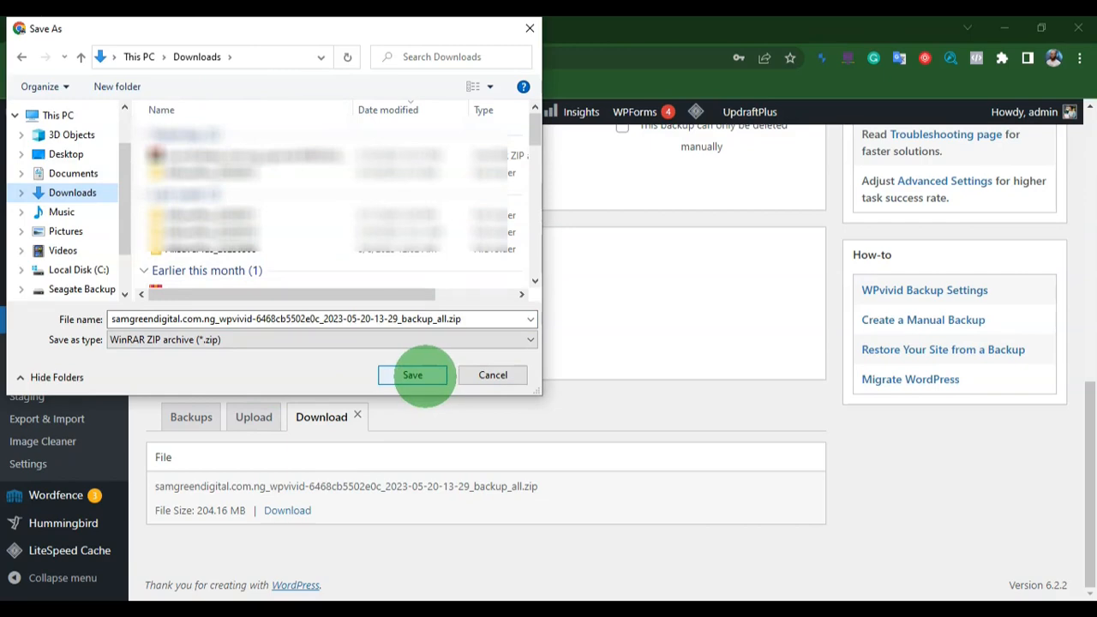
click(413, 375)
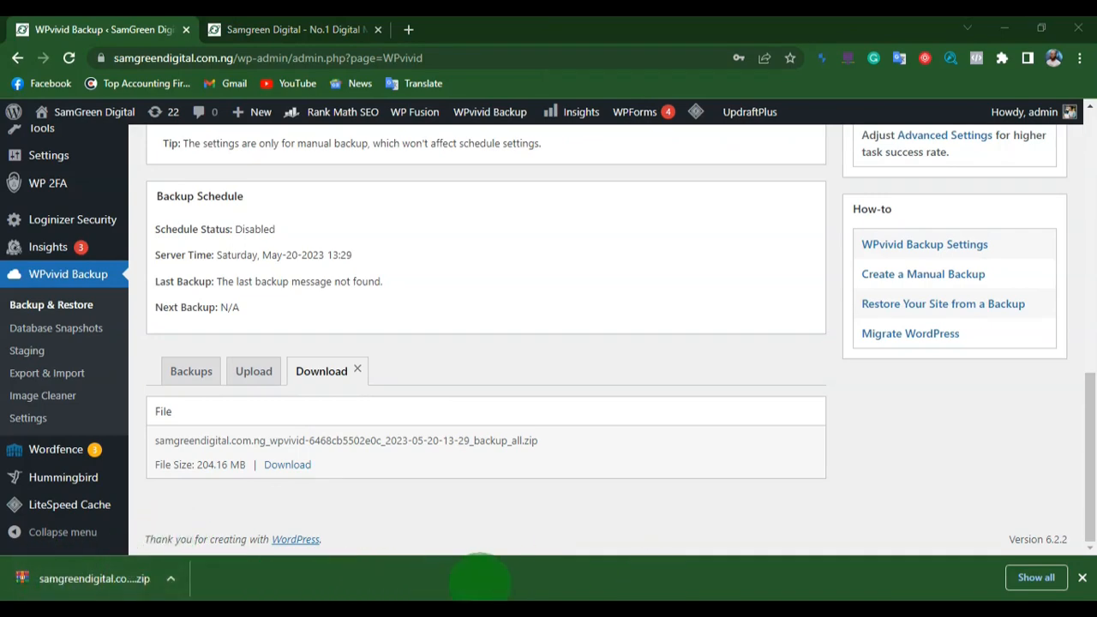
Check the downloaded backup zip in File Explorer, return to the browser and close its download bar
mouse_move(329, 596)
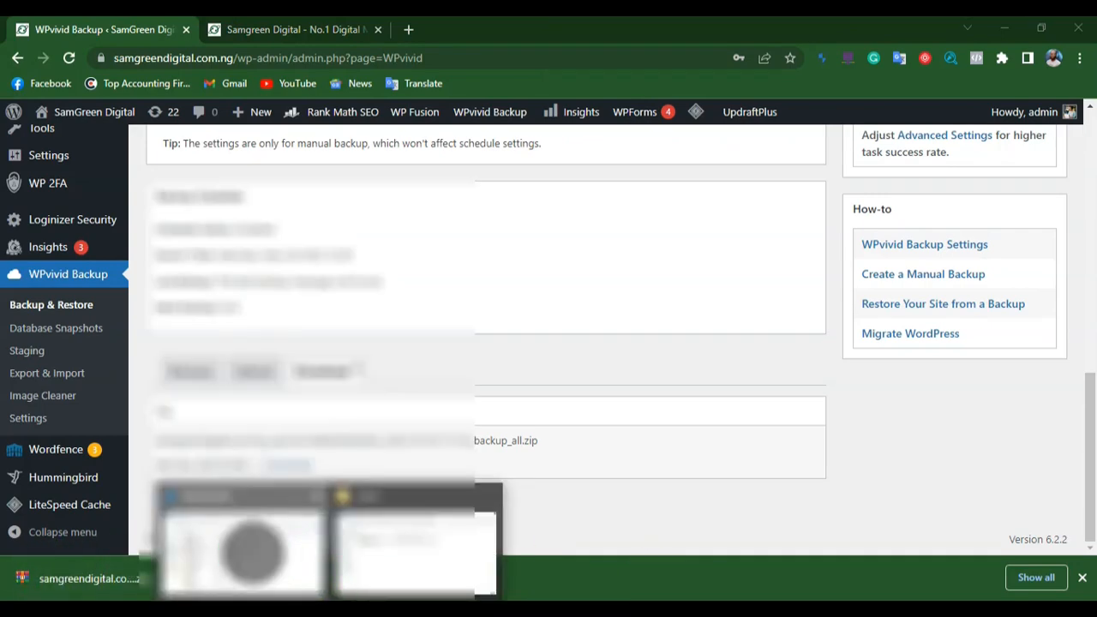
click(245, 534)
click(54, 309)
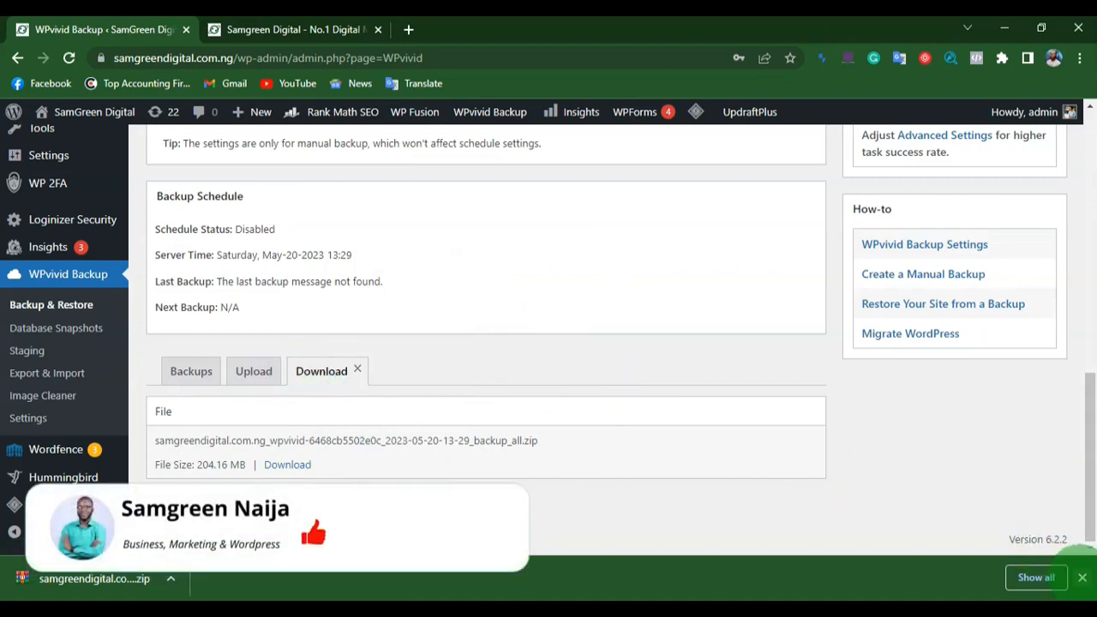
click(1082, 577)
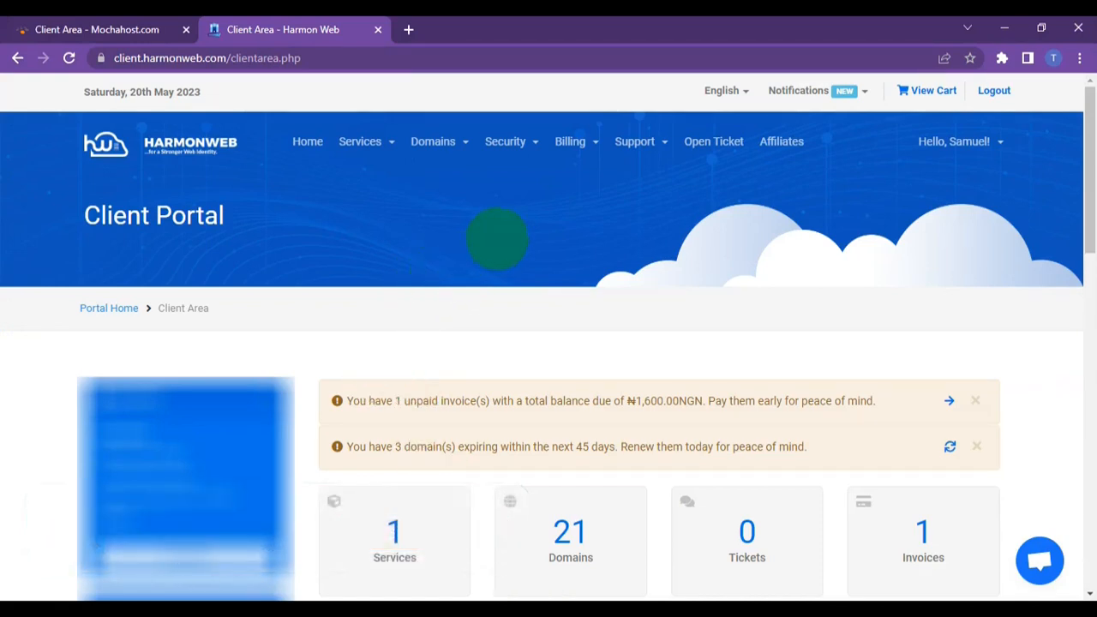
In the HarmonWeb client area, list the account's domains and open the management page for samgreendigital.com.ng
scroll(497, 238, down, 2)
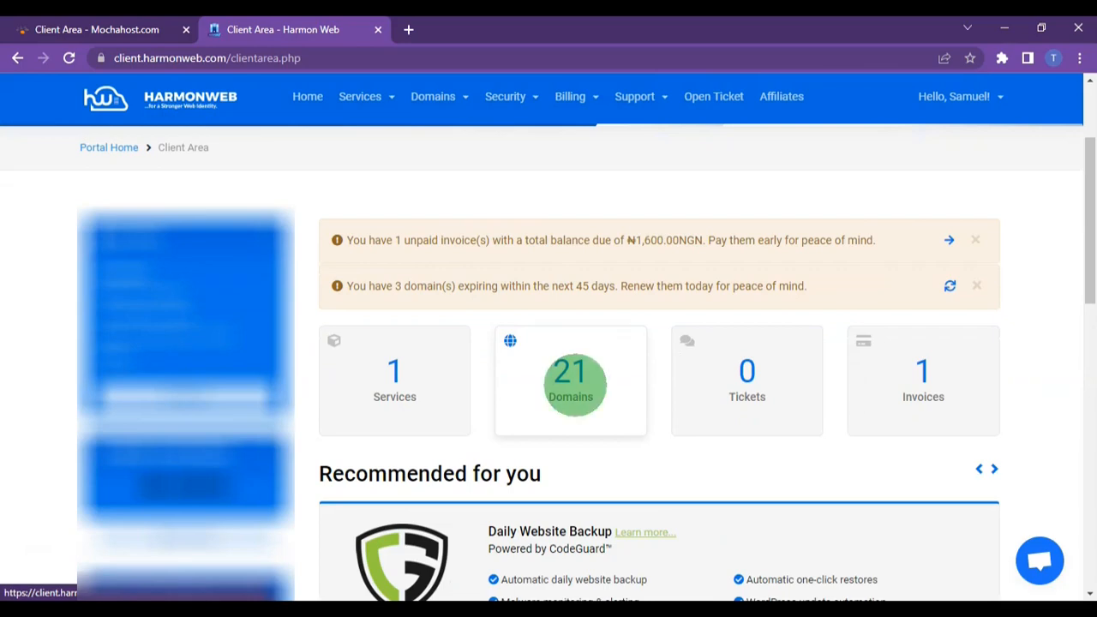
click(543, 367)
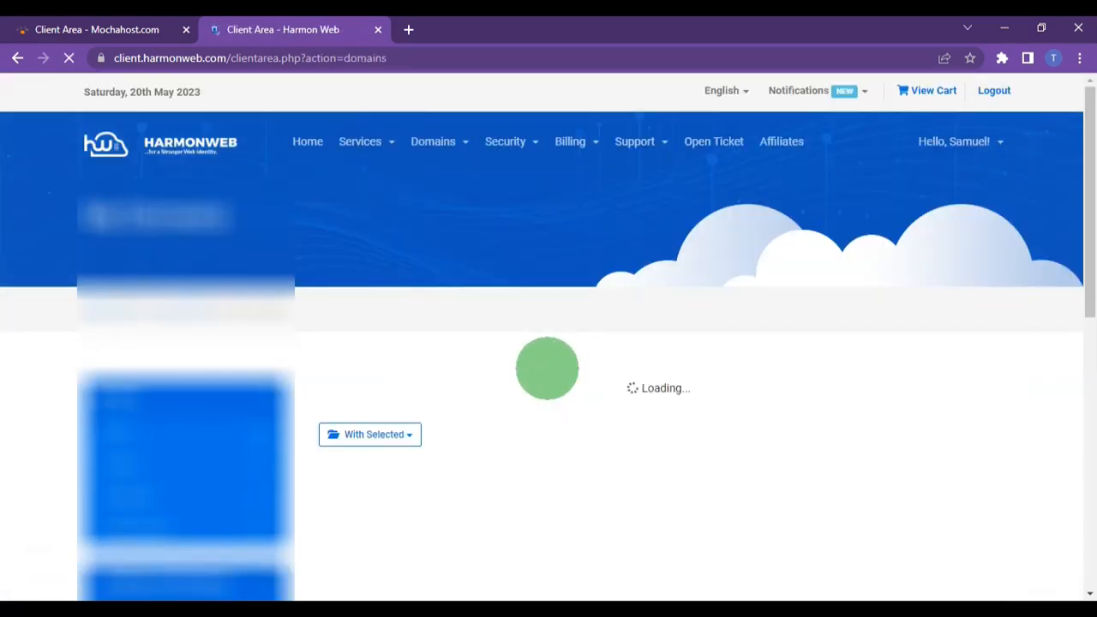
scroll(545, 367, down, 3)
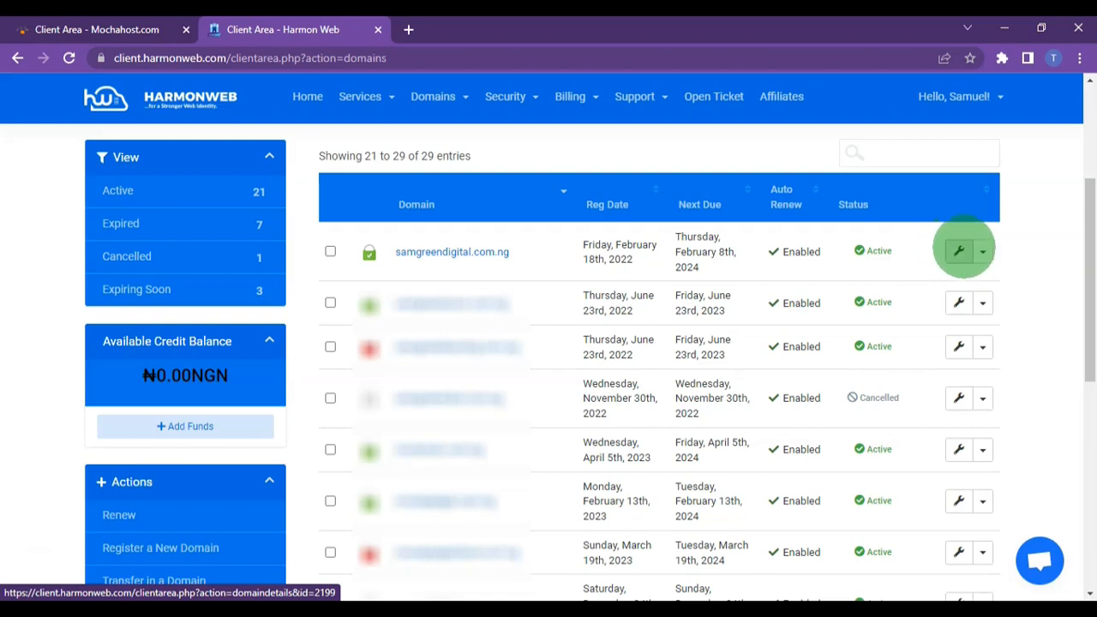
click(959, 250)
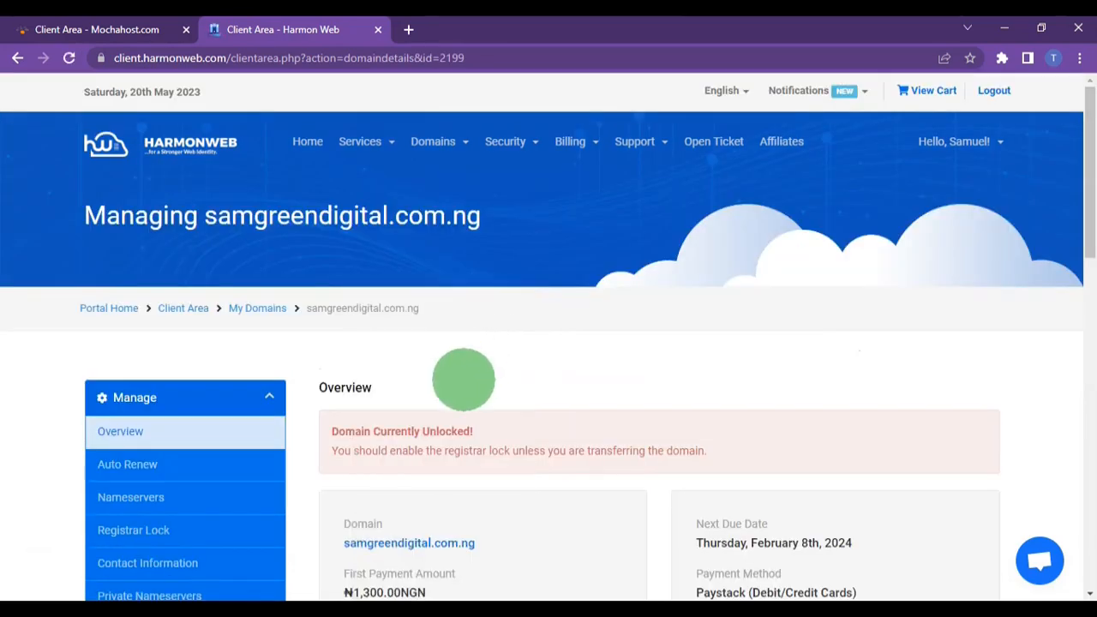
Open the nameserver settings of samgreendigital.com.ng and bring up the custom nameserver fields
scroll(440, 392, down, 1)
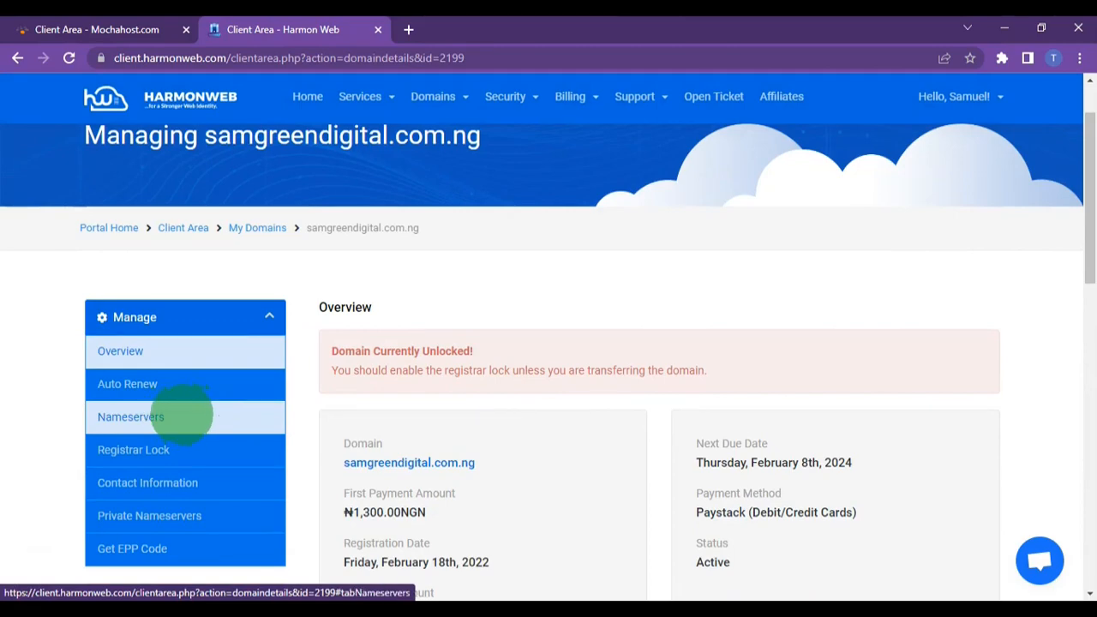
click(182, 415)
scroll(553, 327, down, 3)
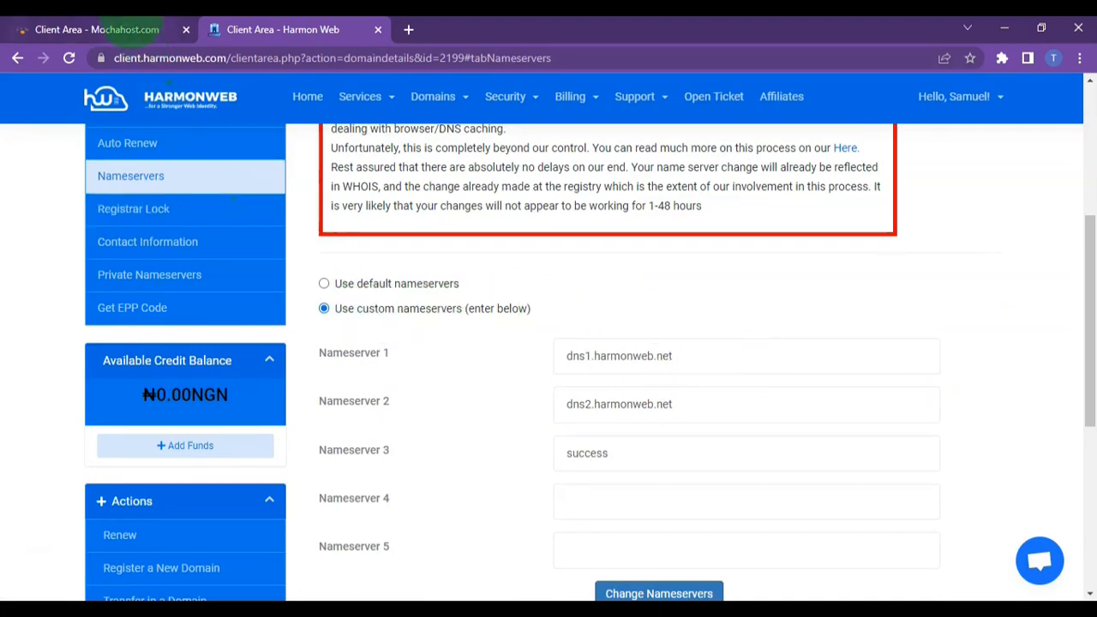
Get the nameservers from the Mochahost client area, set Nameserver 1 to mocha.ns.mochahost.com and Nameserver 2 to latte.ns.mochahost.com, and clear Nameserver 3
click(129, 29)
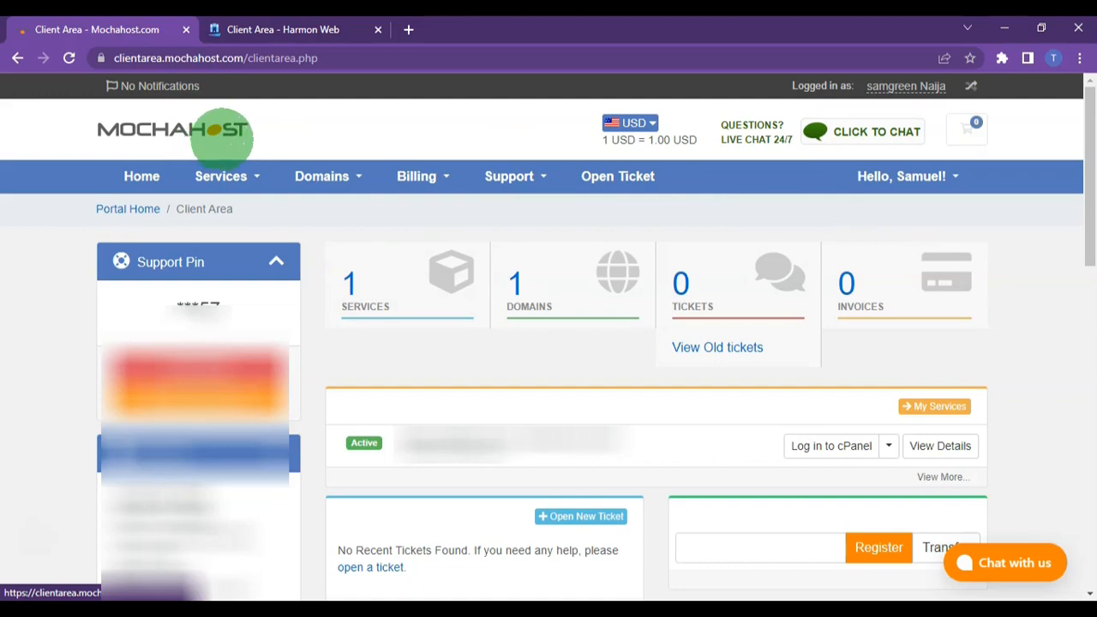
click(317, 28)
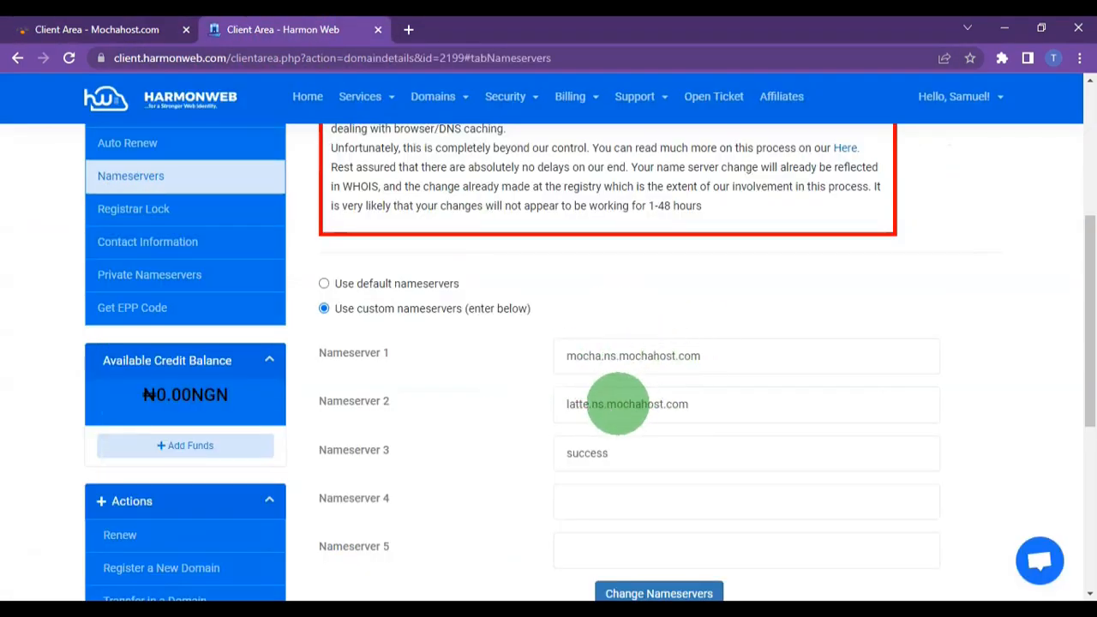
drag(611, 453, 527, 452)
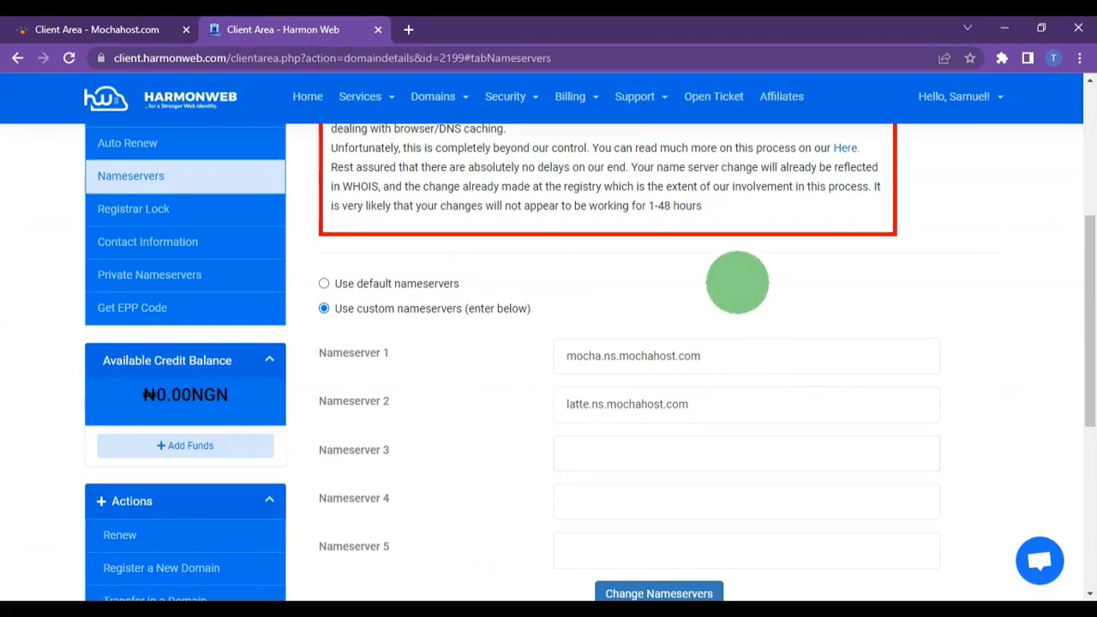
Search Google for whois in a new tab and open the Whois.com site
click(408, 29)
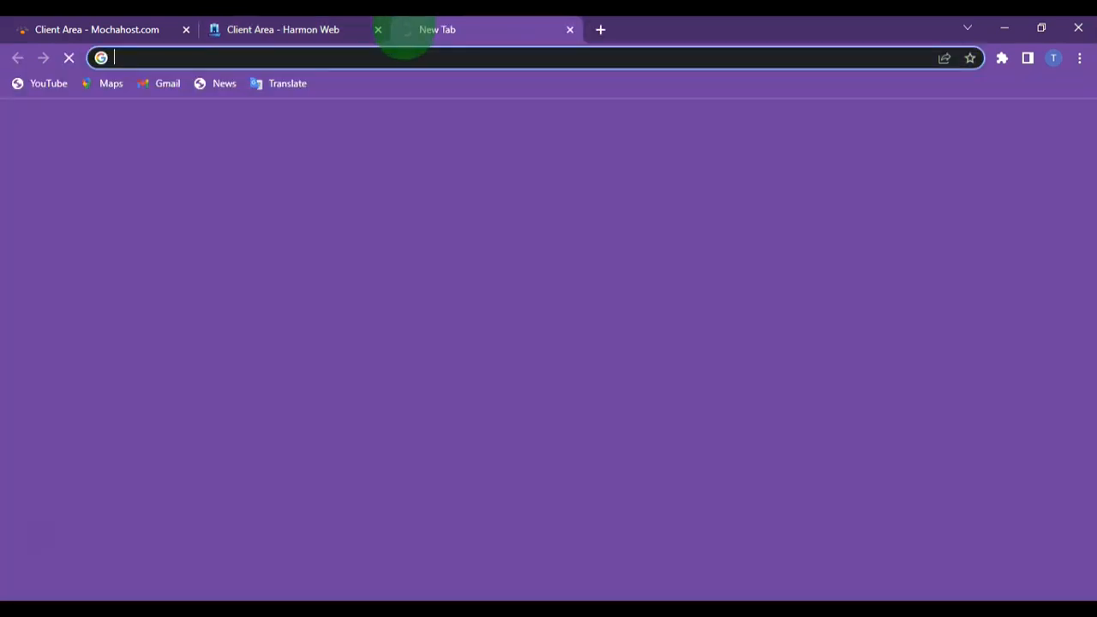
text(whoi)
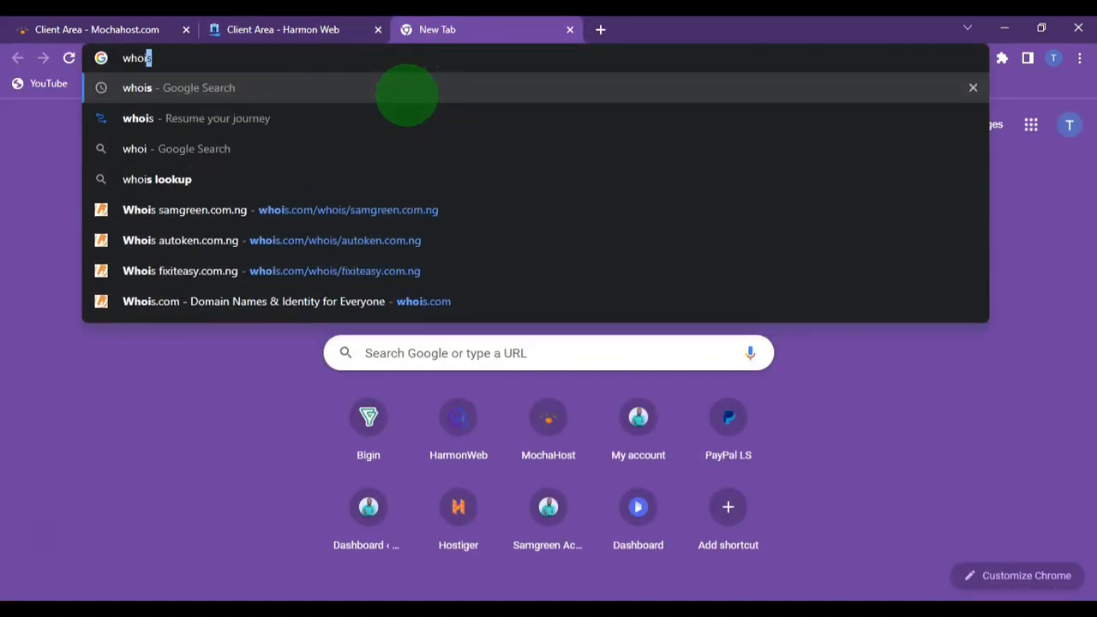
click(309, 88)
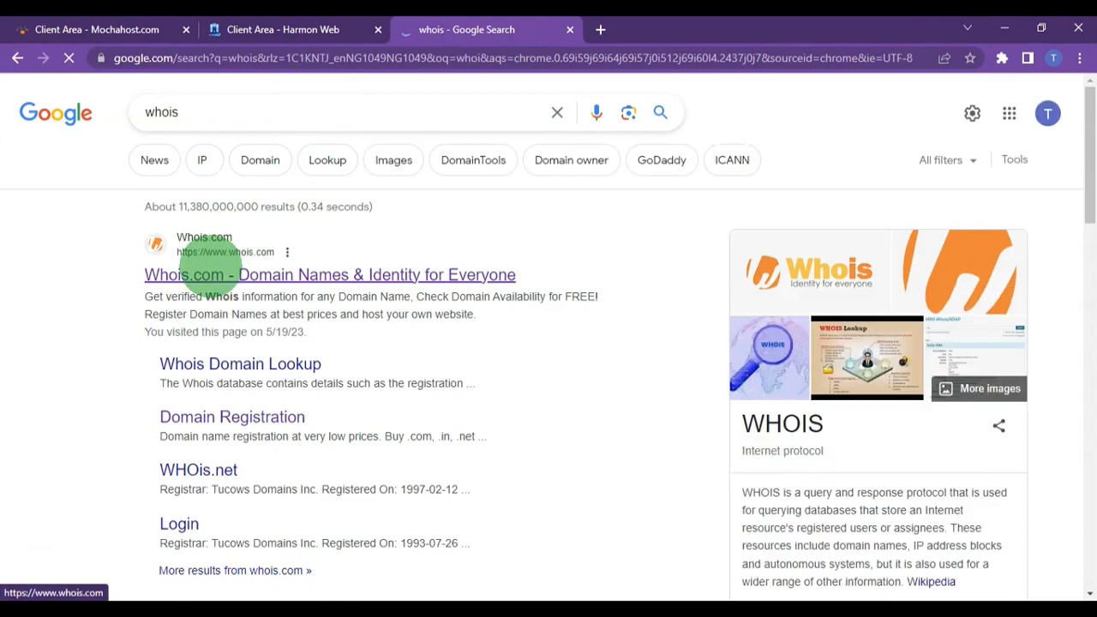
click(210, 258)
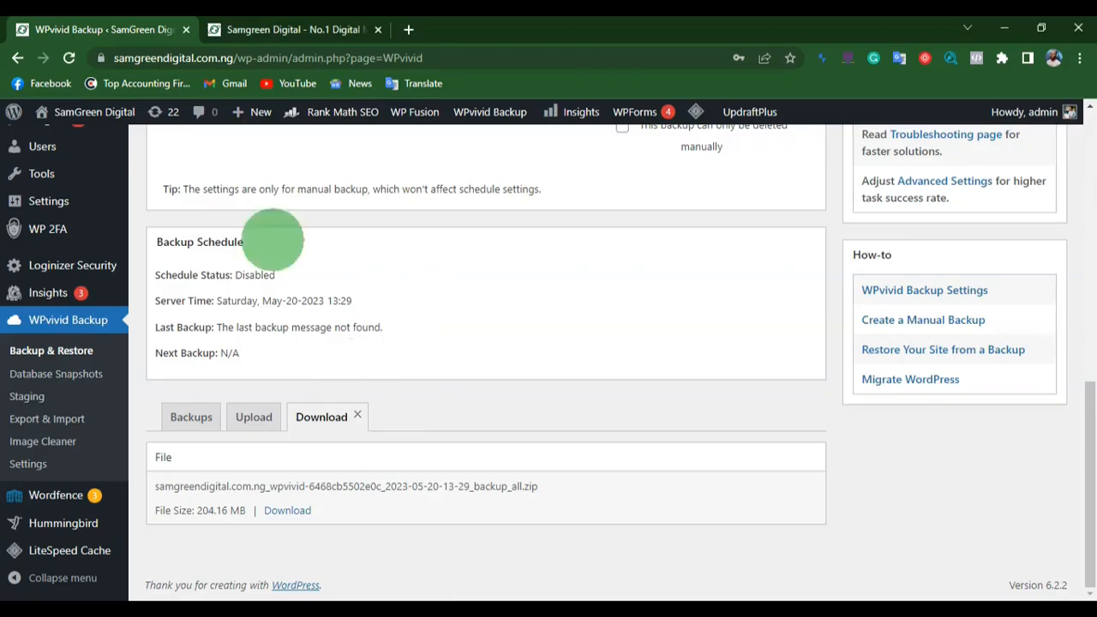
Copy the domain from the WordPress admin address, look up samgreendigital.com.ng on Whois.com and check its name servers
click(201, 57)
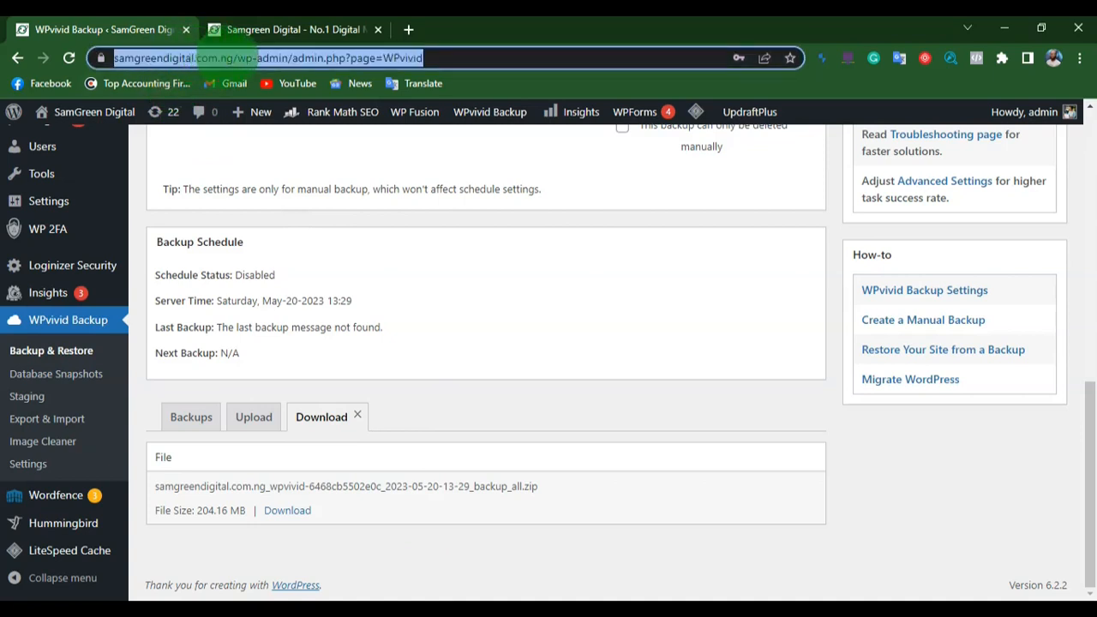
click(268, 58)
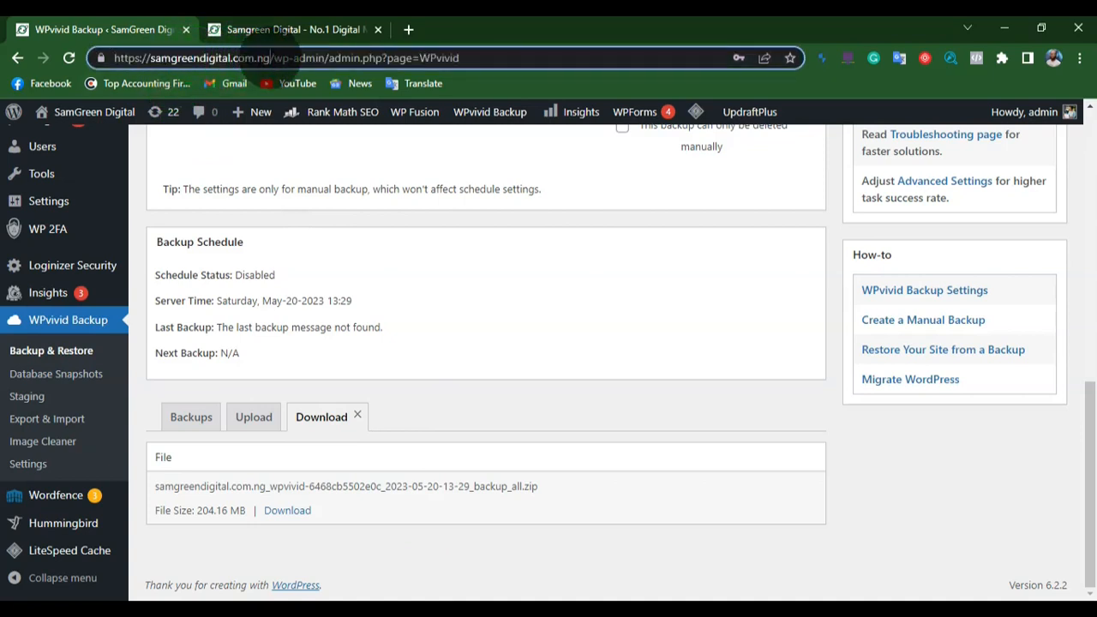
drag(269, 57, 186, 58)
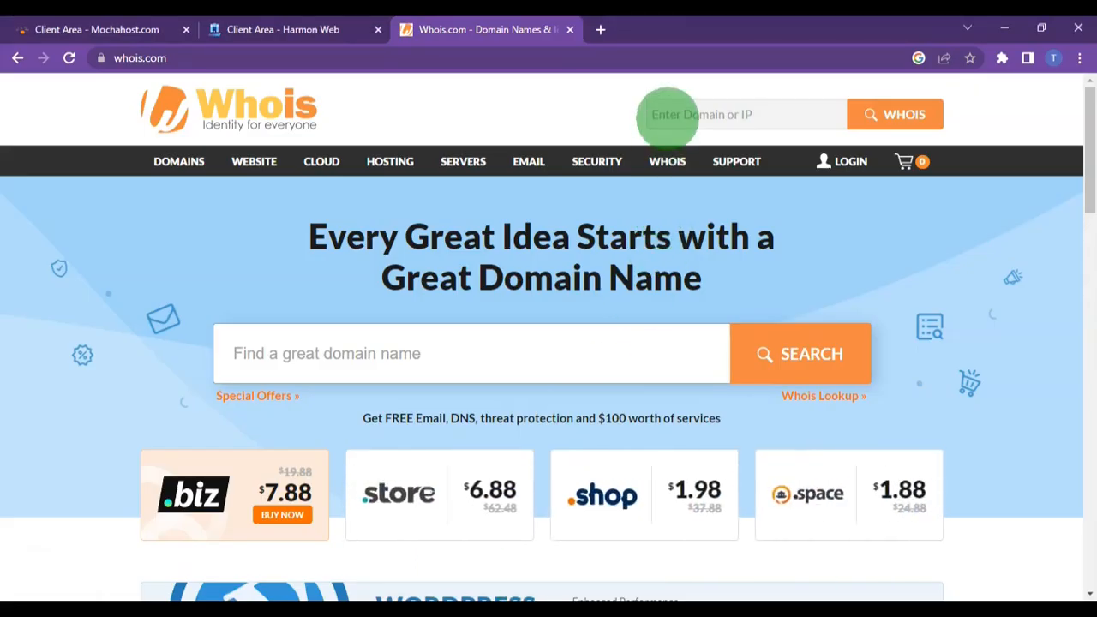
click(676, 114)
text(samgreendigital.com.ng)
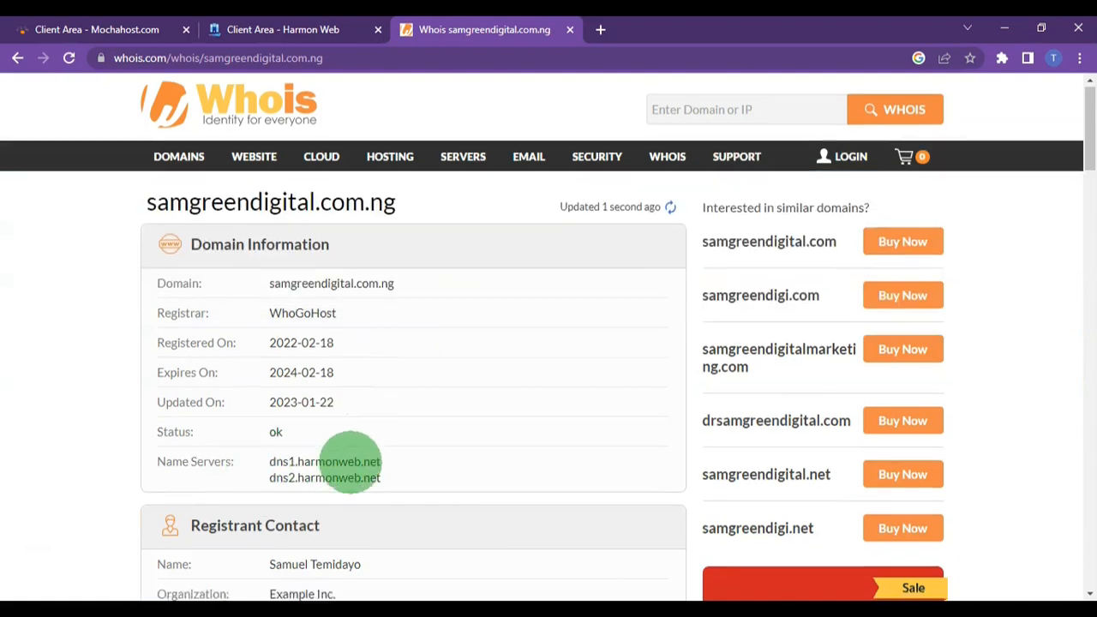
scroll(319, 396, down, 1)
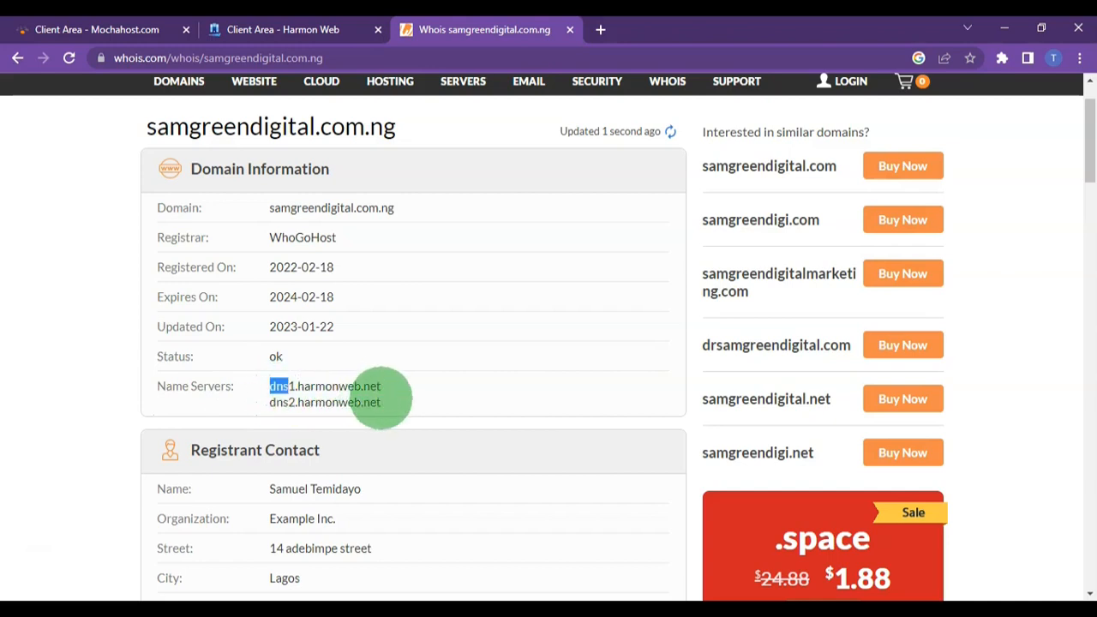
click(428, 383)
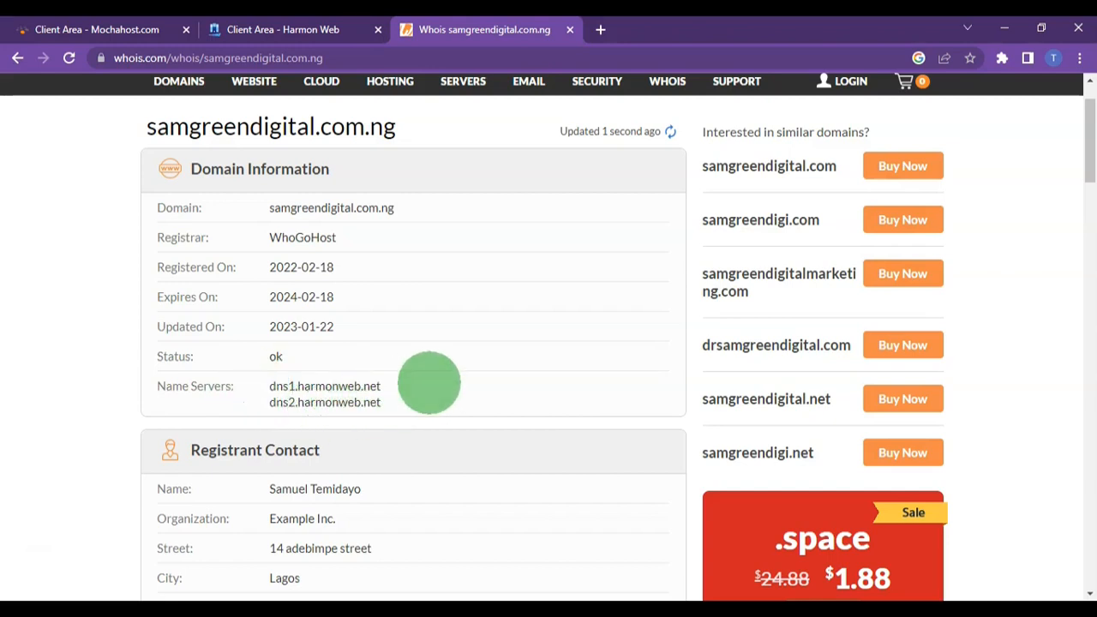
Compare the Whois record with the nameservers entered in HarmonWeb, and submit the nameserver change for samgreendigital.com.ng
click(259, 31)
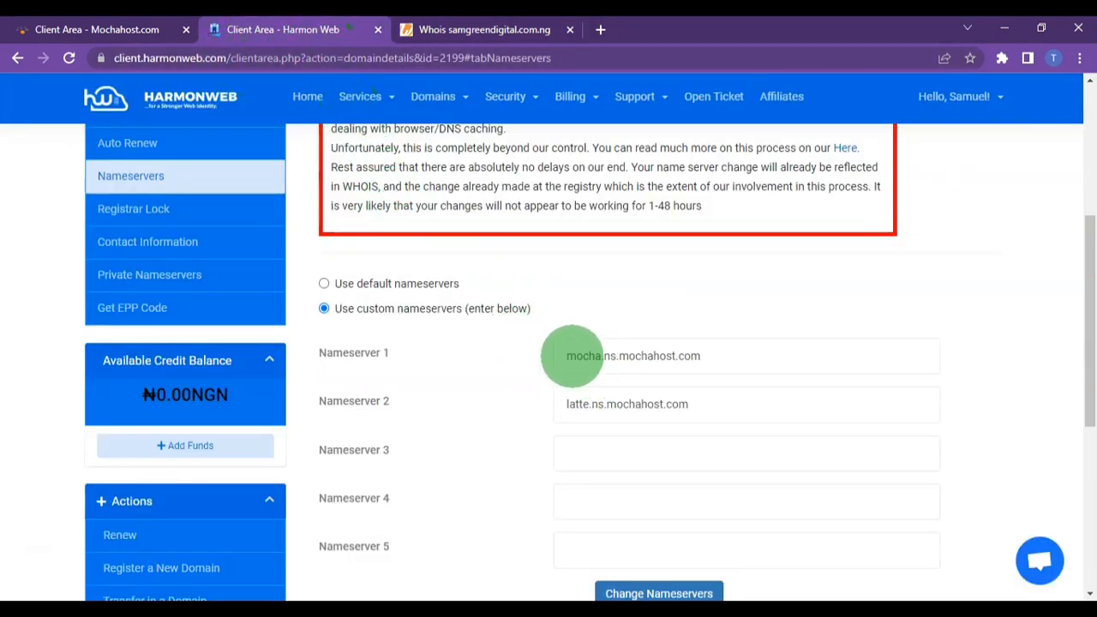
click(439, 31)
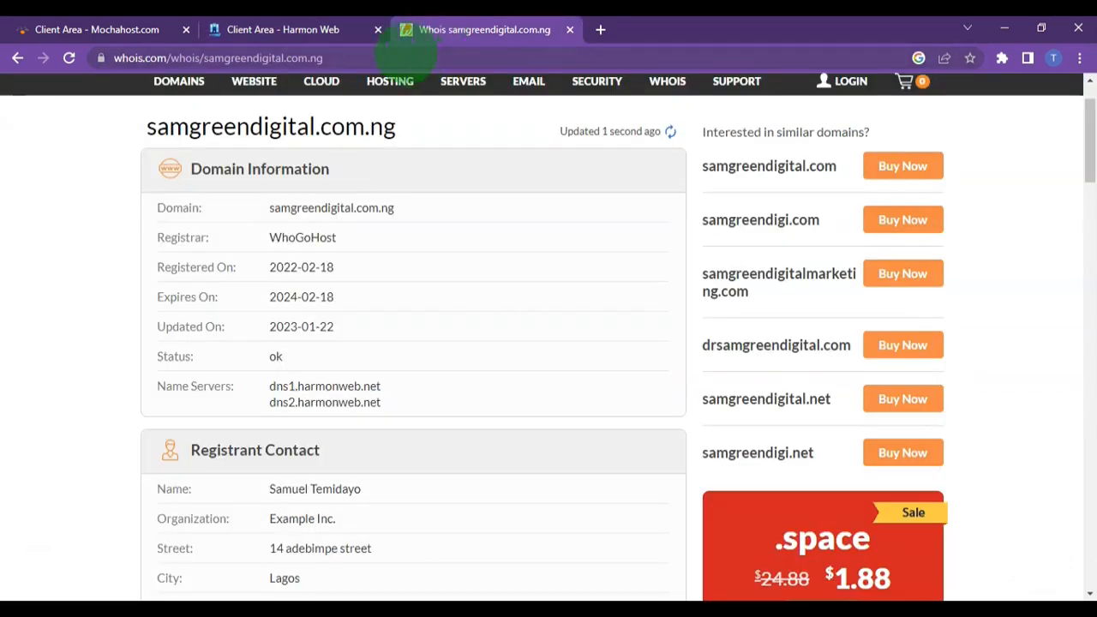
click(280, 30)
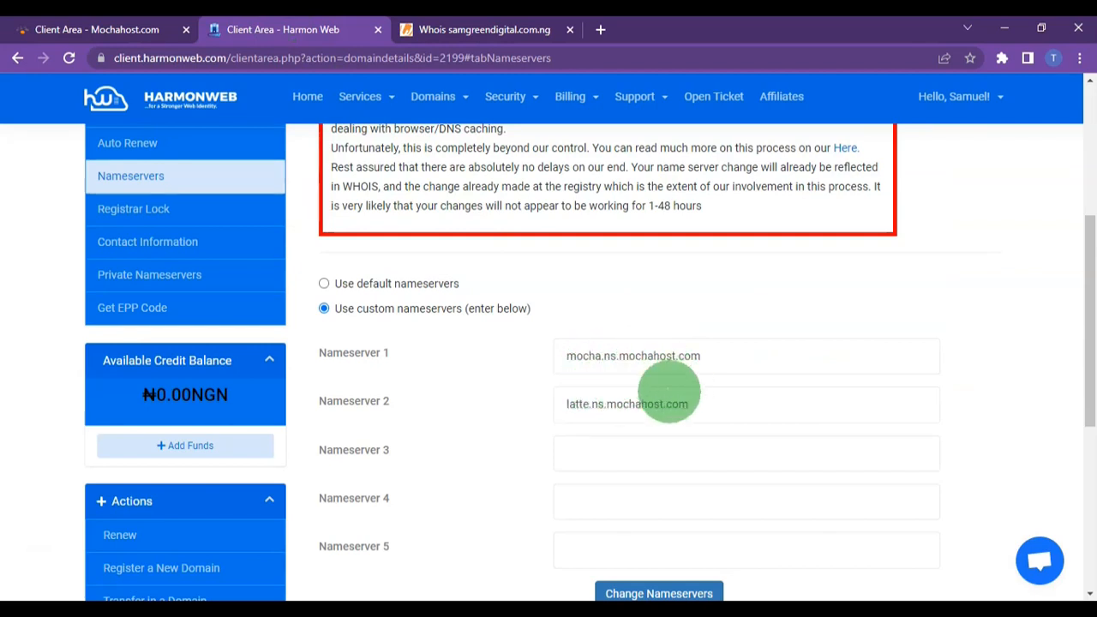
scroll(661, 381, down, 2)
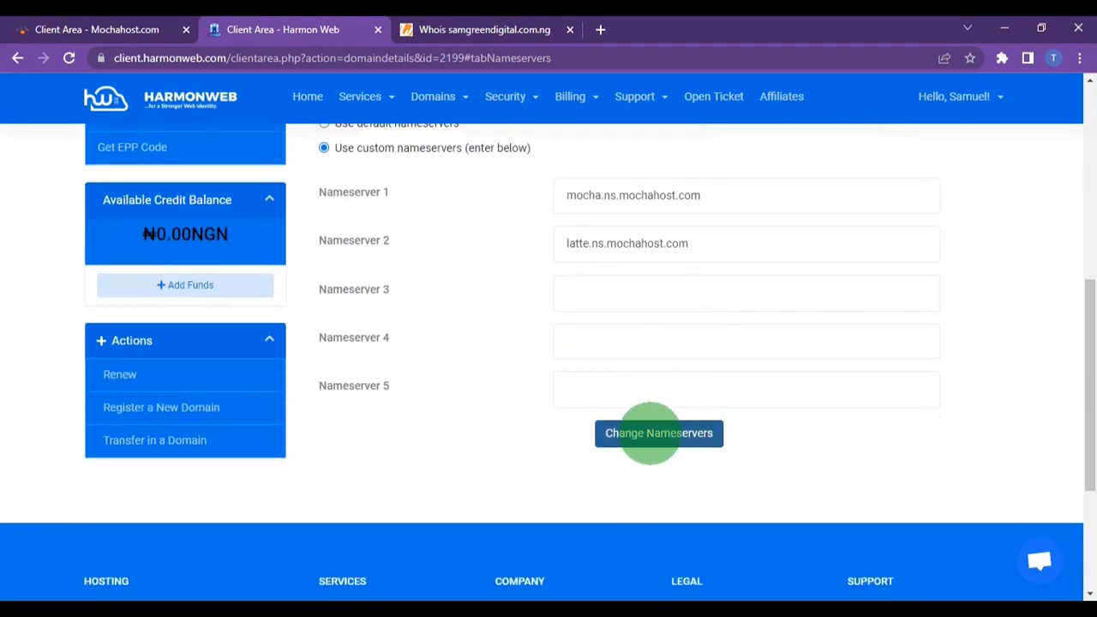
click(651, 433)
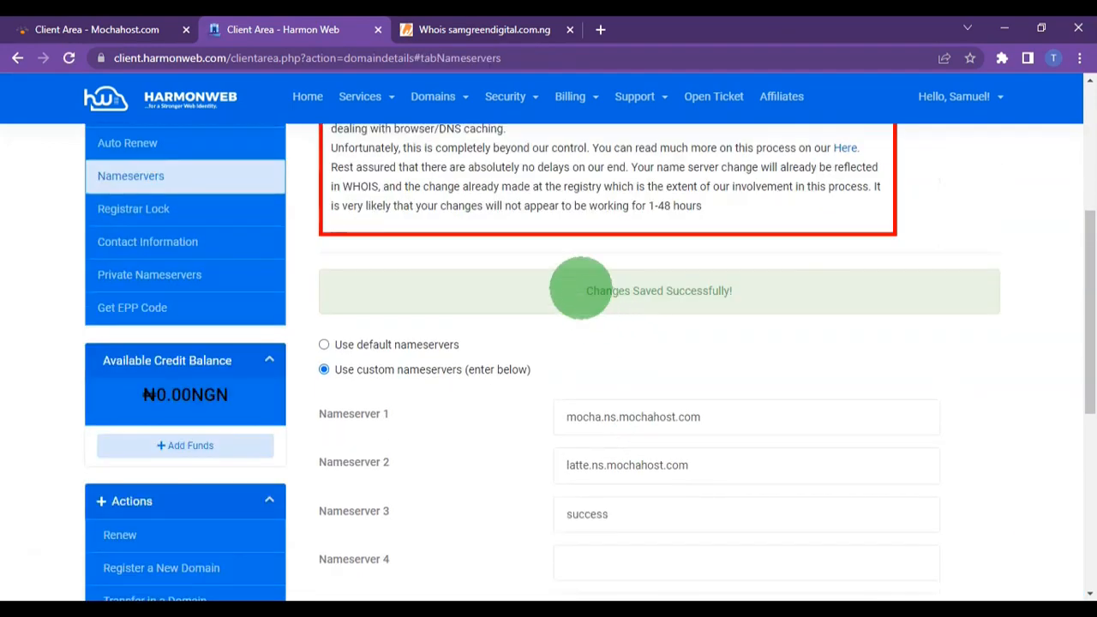
drag(580, 288, 738, 289)
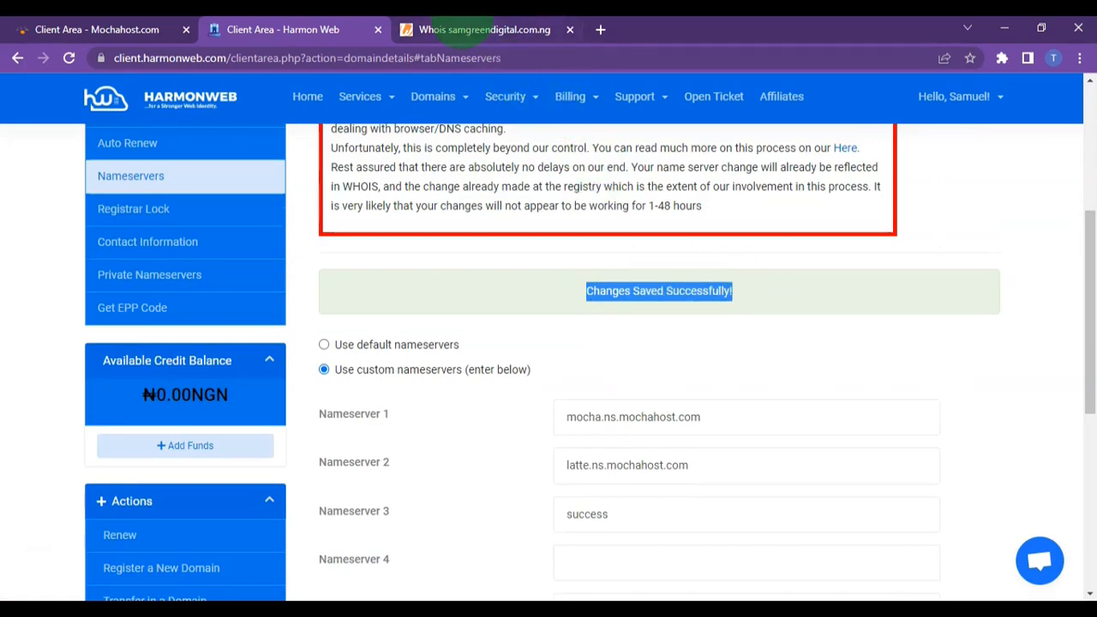
Reload the Whois record to check the domain's name servers, and review the propagation notice on HarmonWeb's nameserver page
click(463, 29)
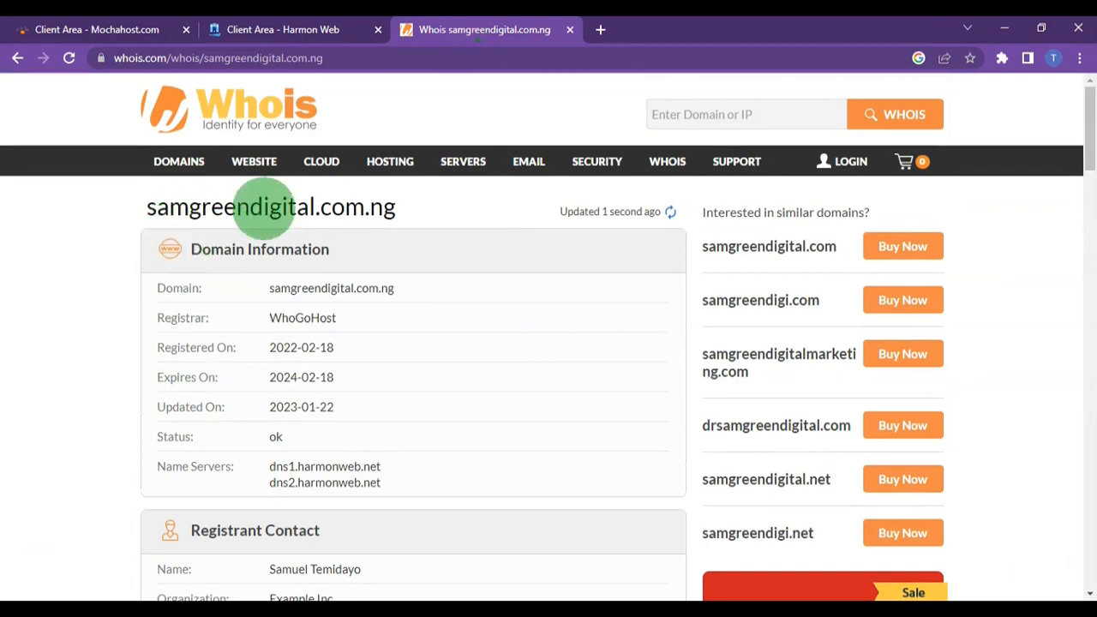
click(68, 57)
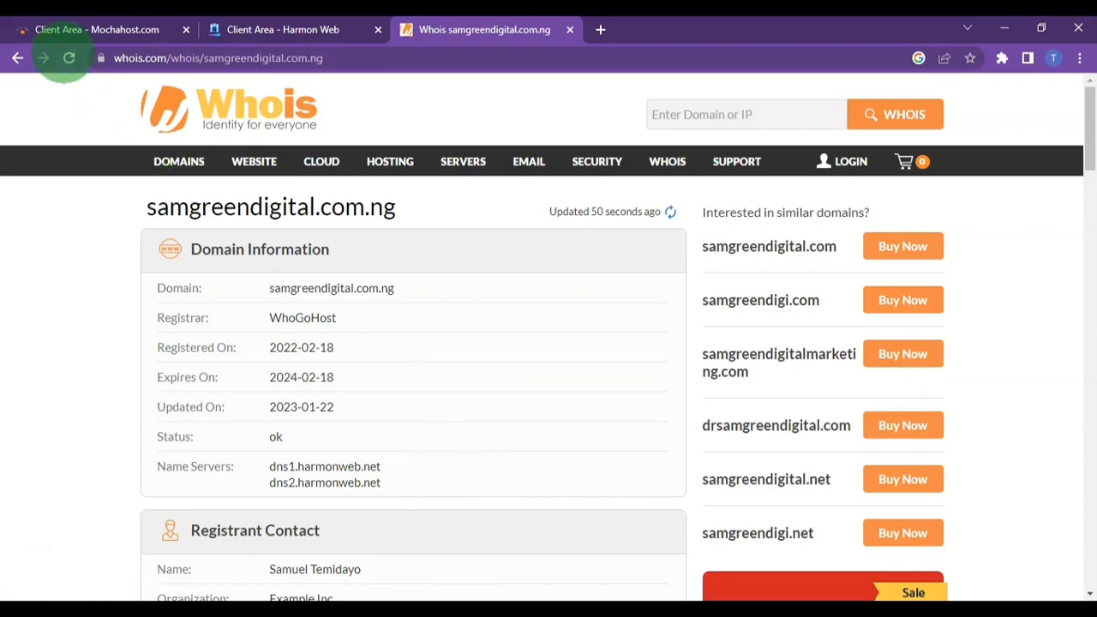
click(69, 57)
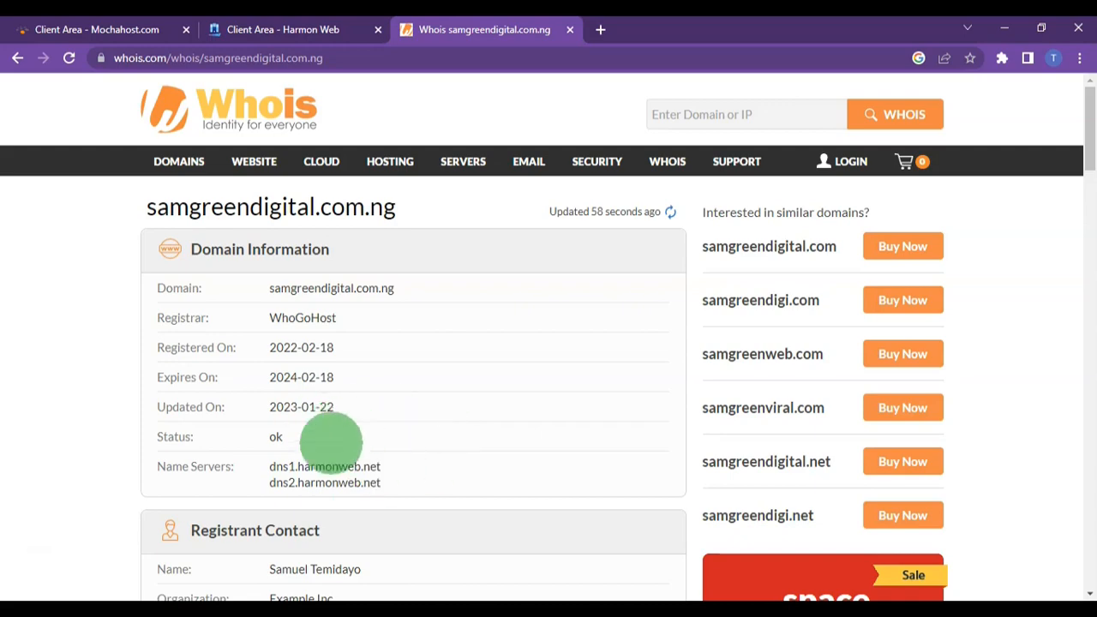
click(68, 57)
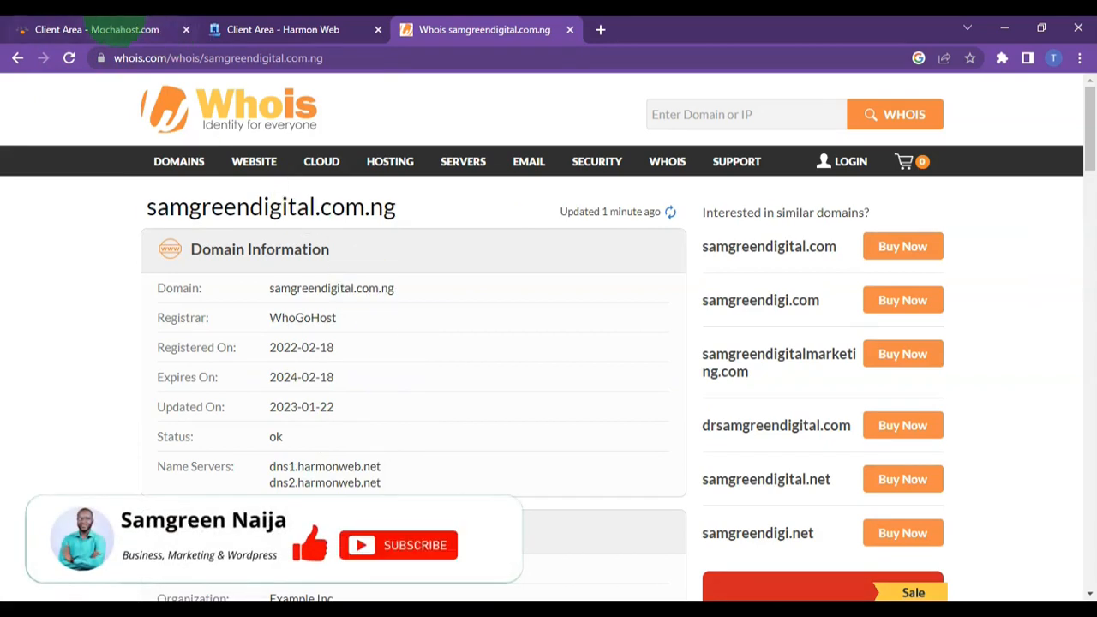
click(124, 29)
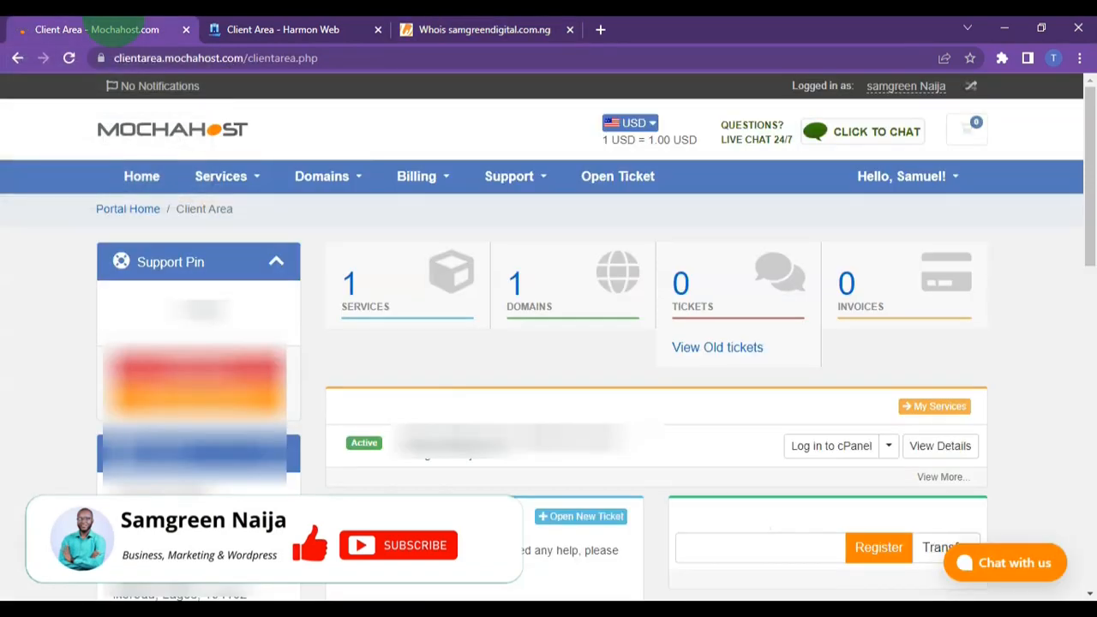
click(244, 31)
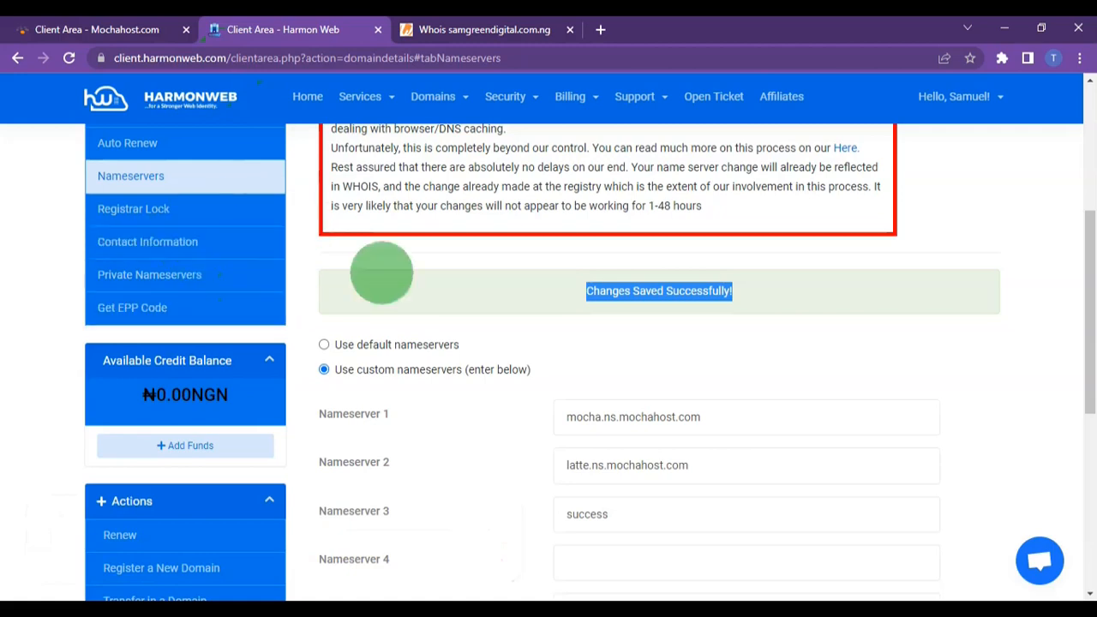
scroll(359, 292, up, 1)
scroll(359, 292, up, 3)
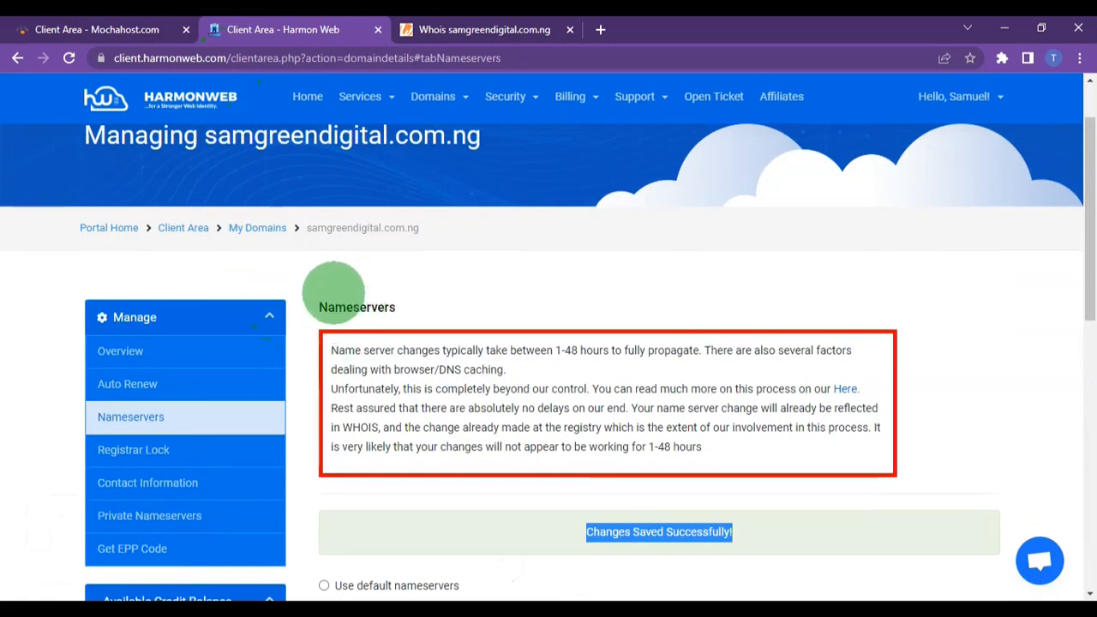
Open the old host's cPanel for greenoffer.com.ng in a new tab and go to its Domains section
click(600, 29)
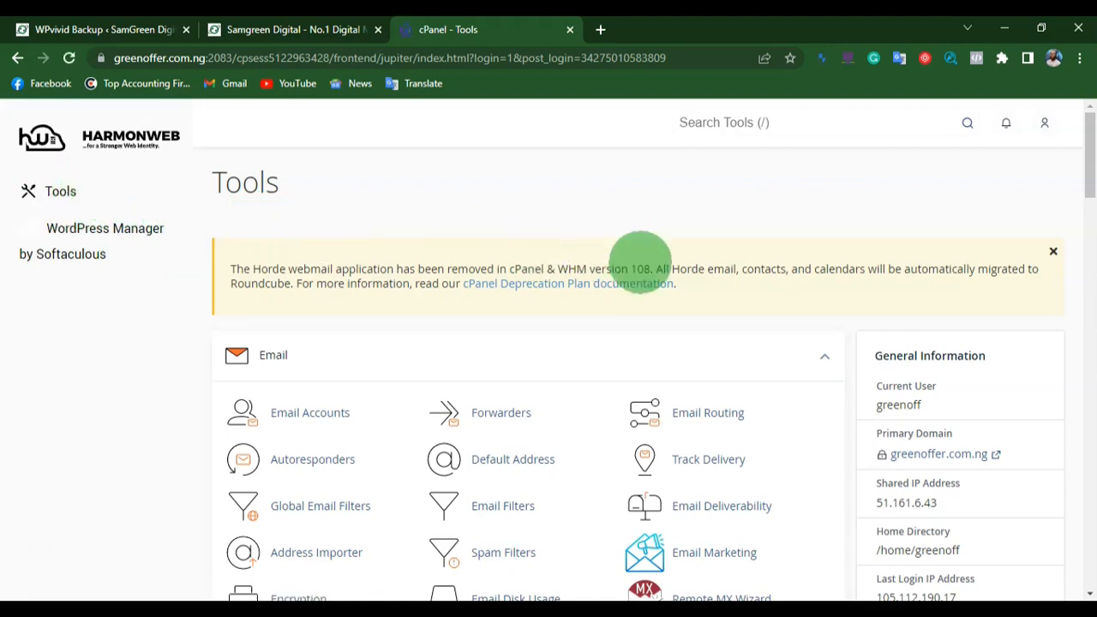
scroll(365, 262, down, 12)
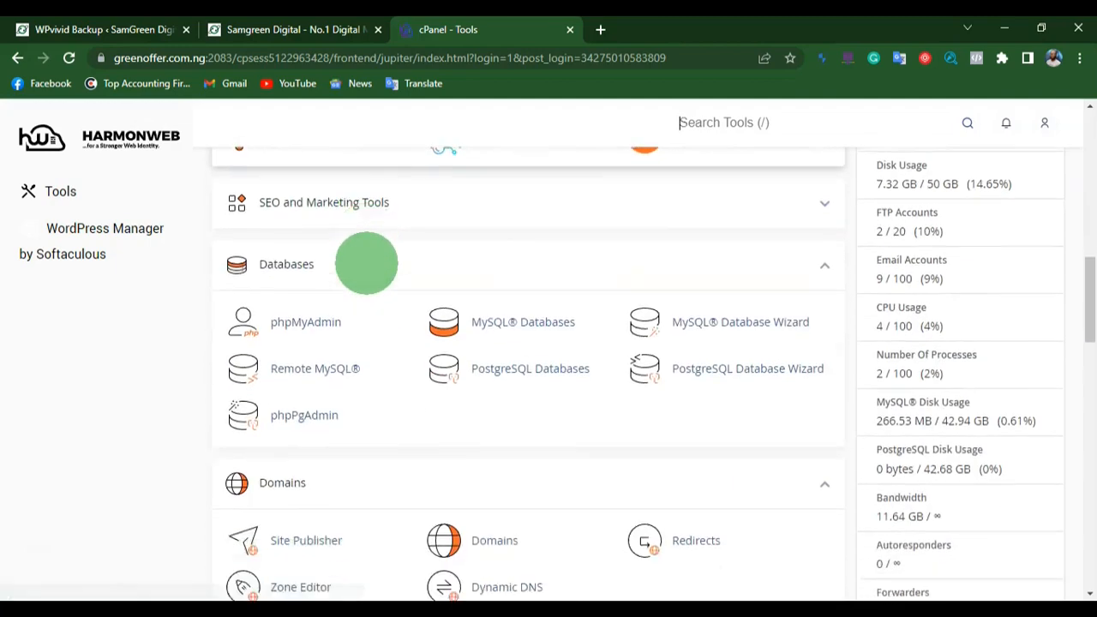
scroll(366, 262, down, 1)
click(494, 348)
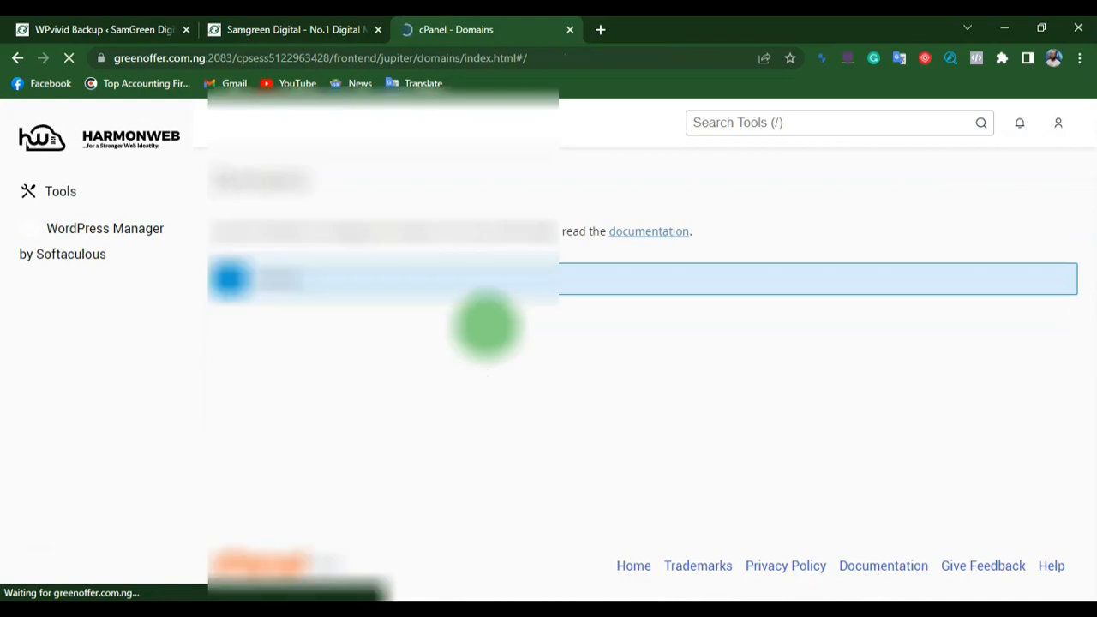
Check the website's tab, find samgreendigital.com.ng in the cPanel domain list and open its management page
click(296, 30)
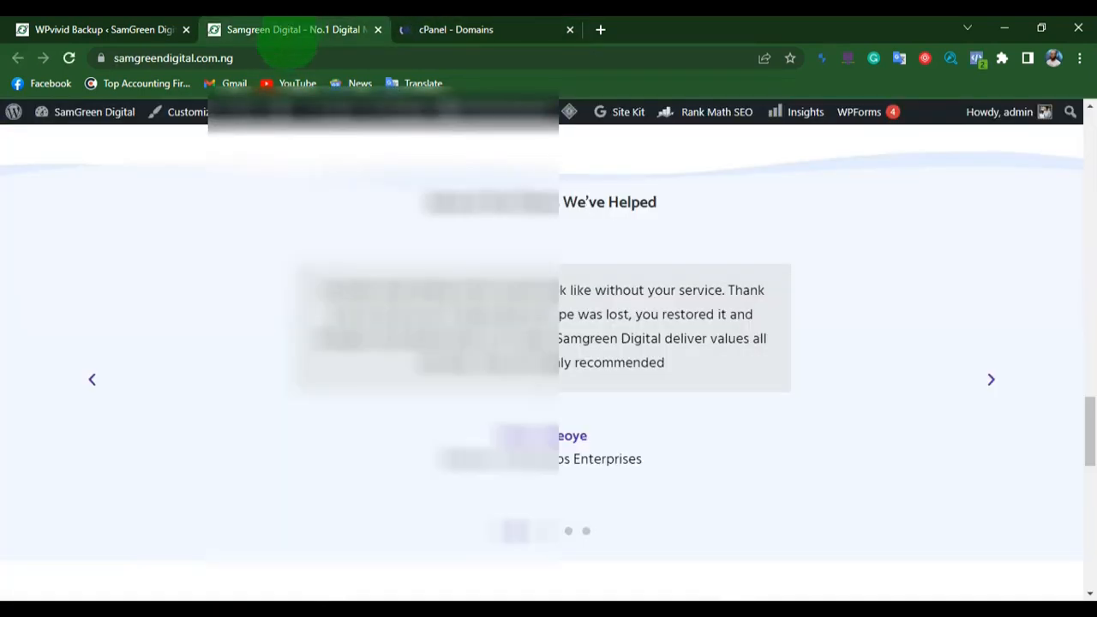
click(437, 31)
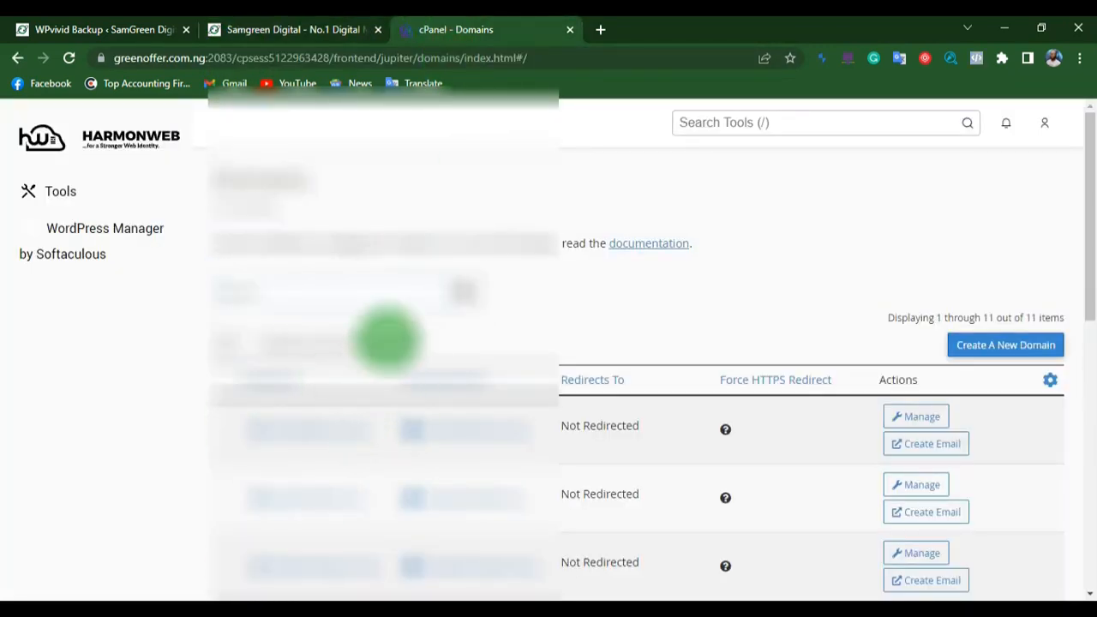
scroll(360, 412, down, 3)
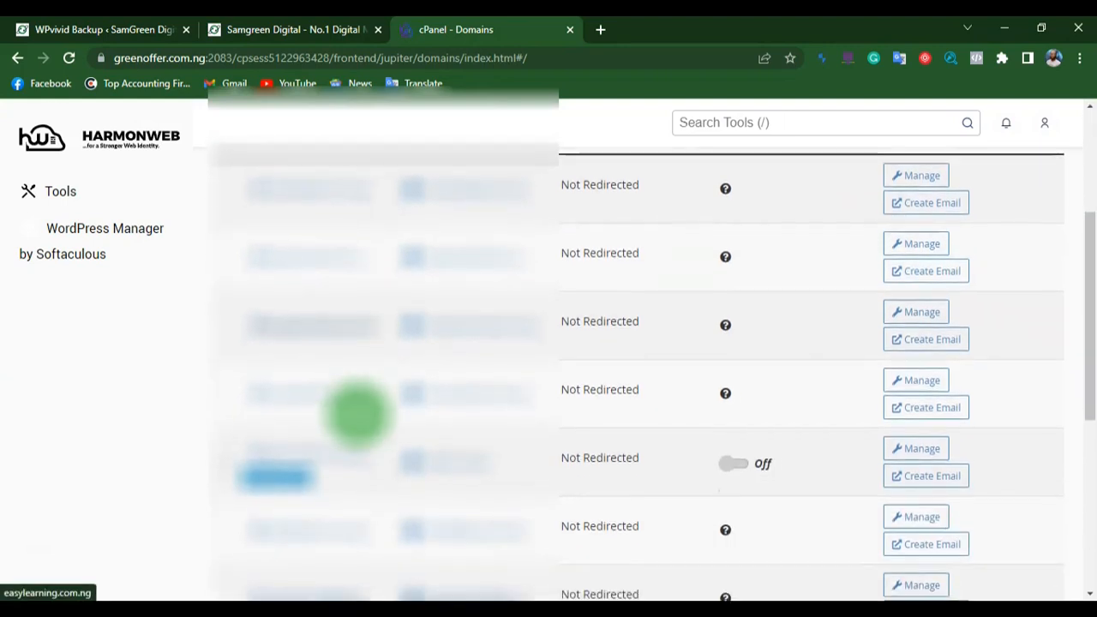
scroll(359, 414, down, 5)
scroll(359, 414, up, 1)
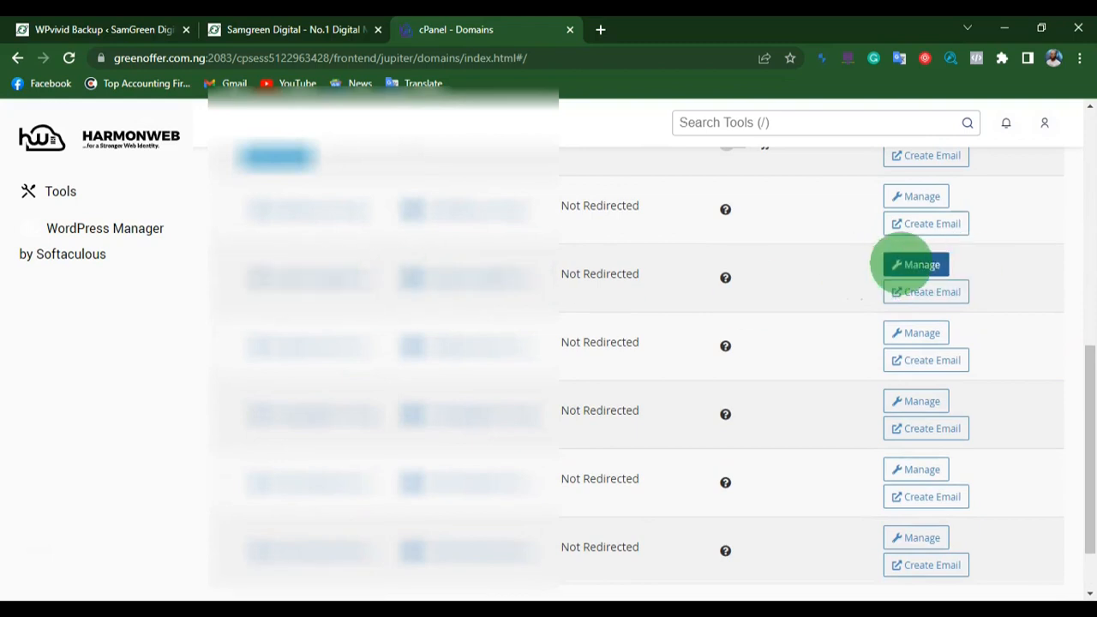
click(904, 264)
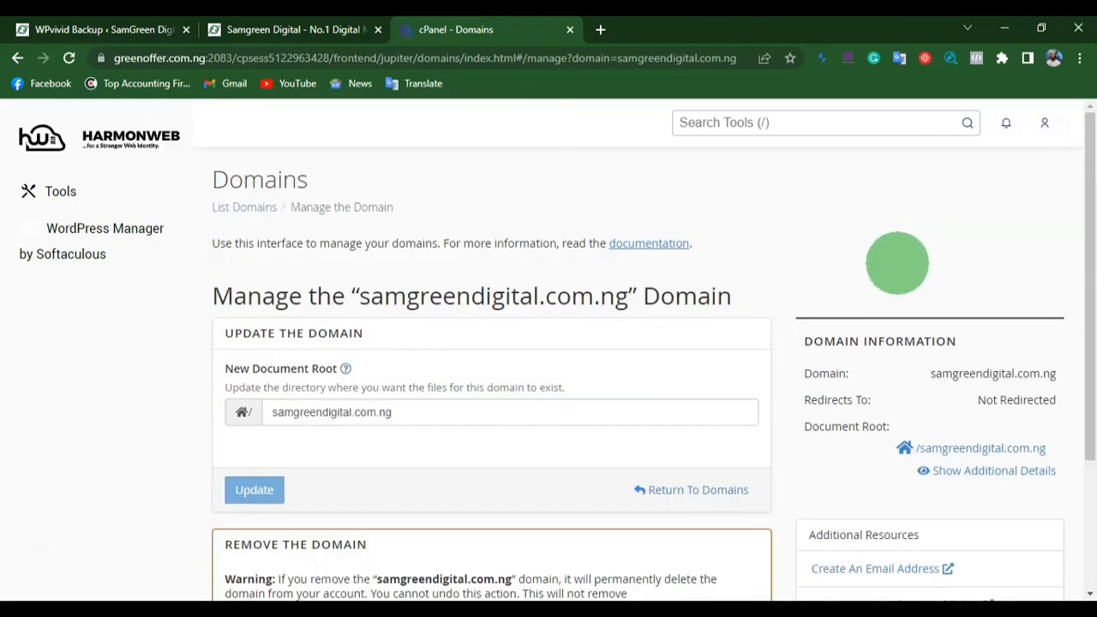
Remove the samgreendigital.com.ng domain from the old host's cPanel and confirm the removal
drag(360, 295, 608, 297)
click(600, 252)
scroll(343, 343, down, 2)
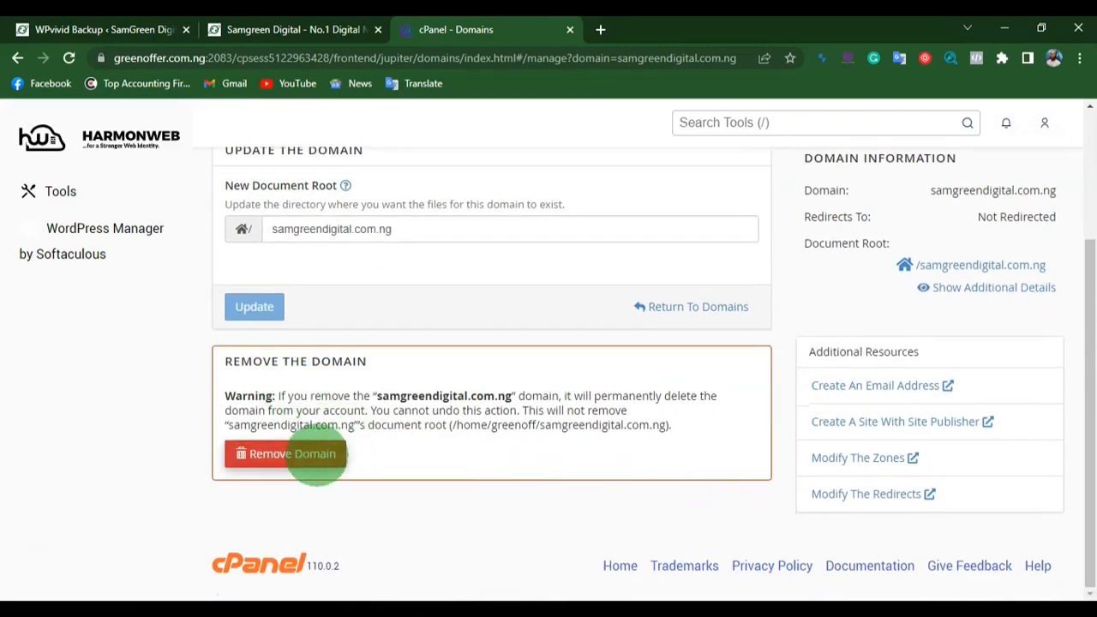
click(318, 456)
click(353, 420)
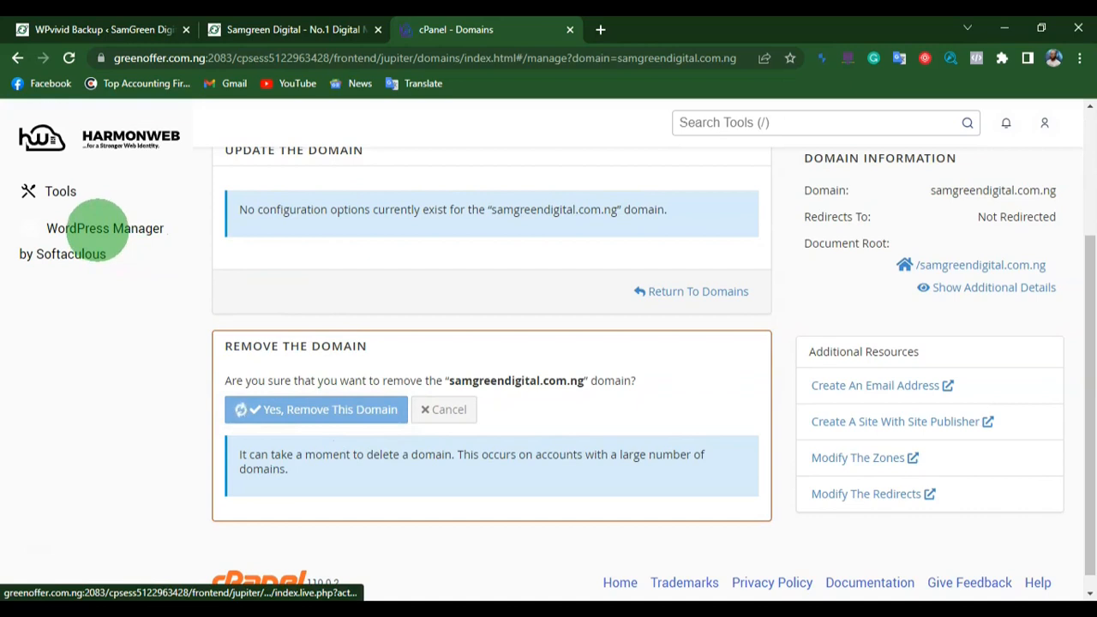
Open WordPress Manager by Softaculous in a new tab, and check the samgreendigital.com.ng website tab before returning to it
right_click(101, 229)
click(153, 244)
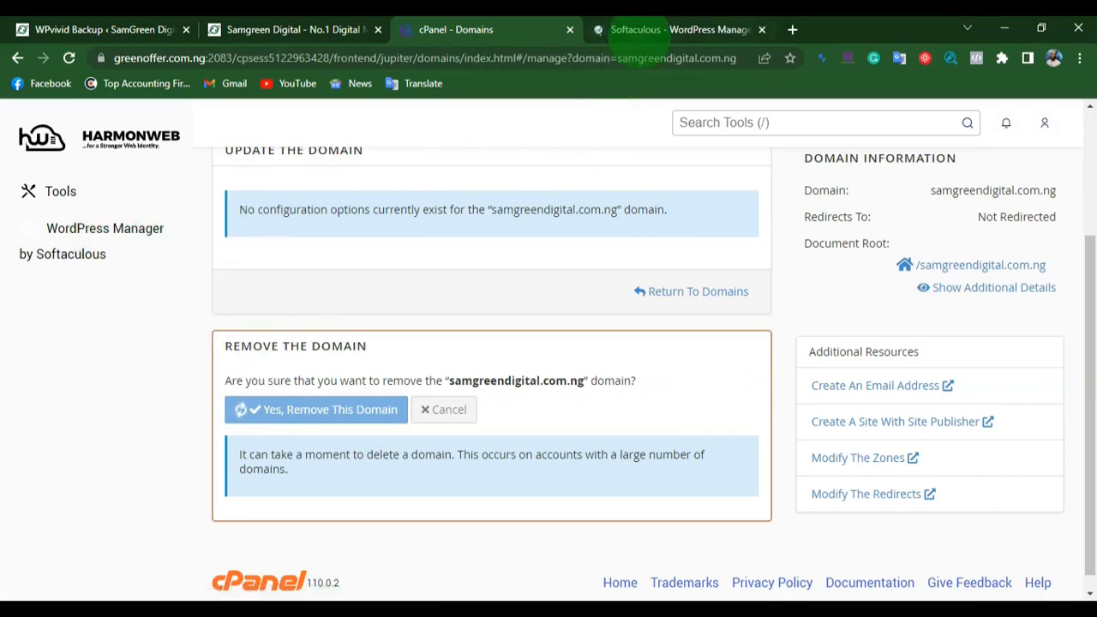
click(643, 29)
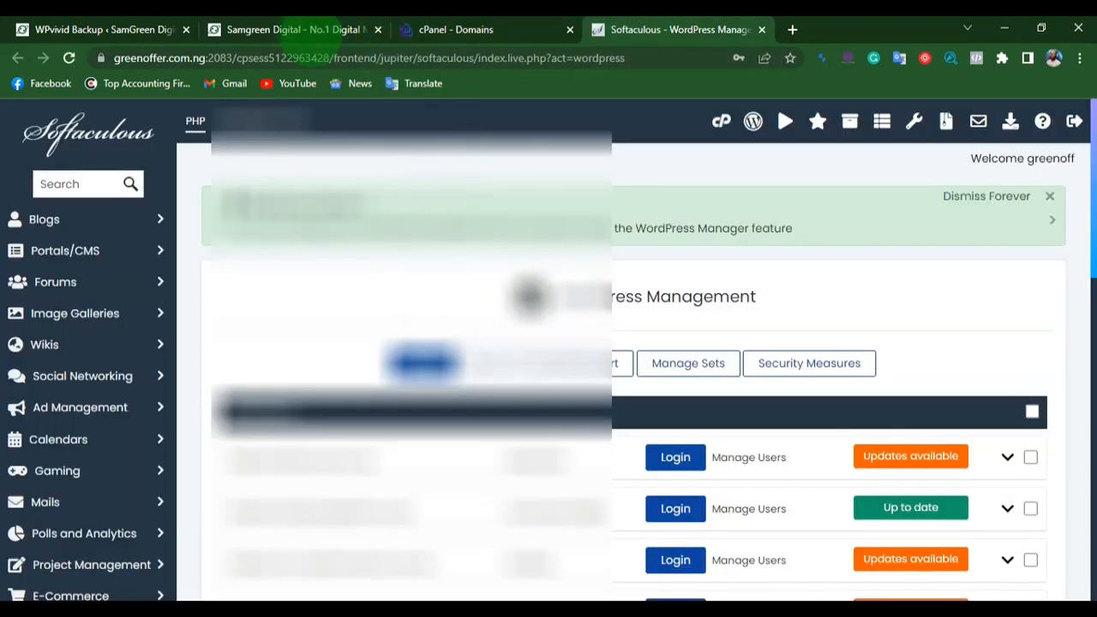
click(307, 31)
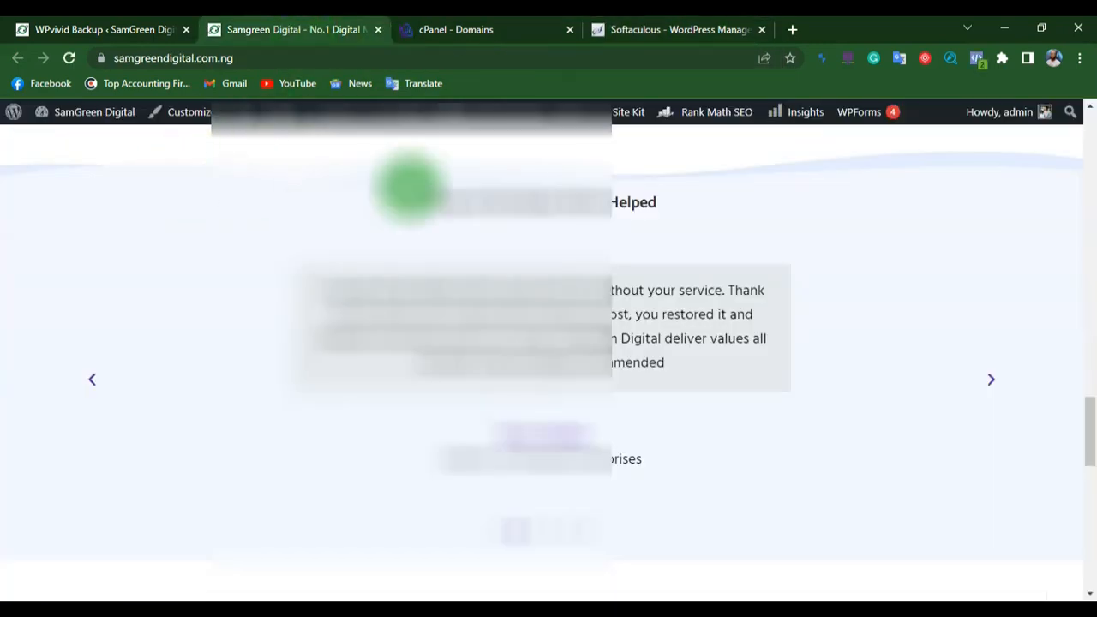
click(625, 29)
Find the samgreendigital.com.ng installation in the WordPress Management list and expand its details down to the management actions
scroll(417, 394, down, 3)
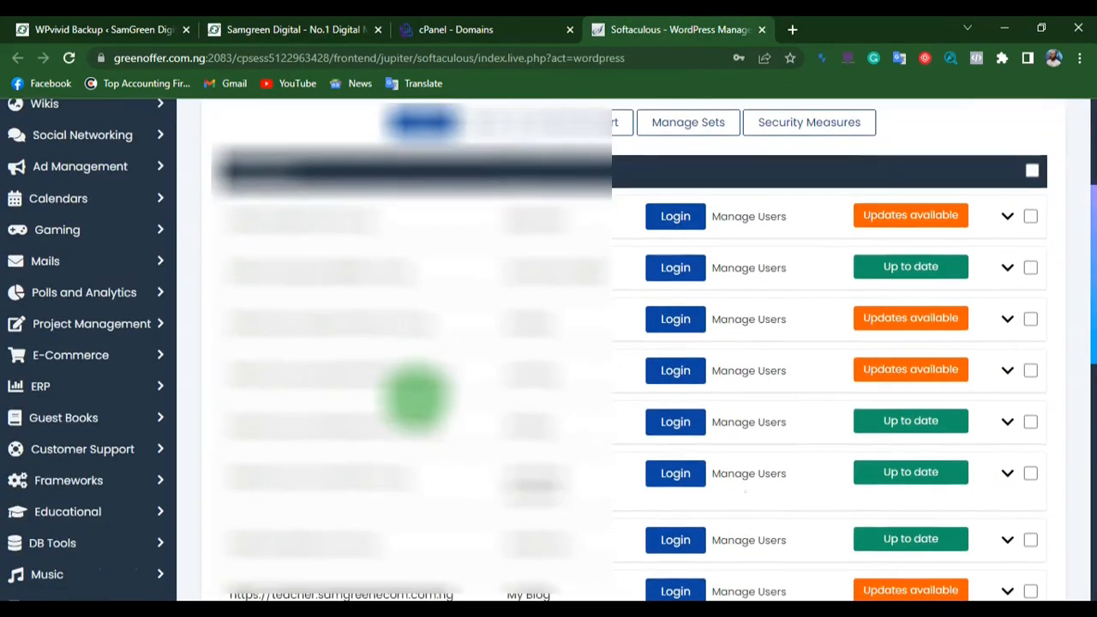
scroll(418, 394, down, 2)
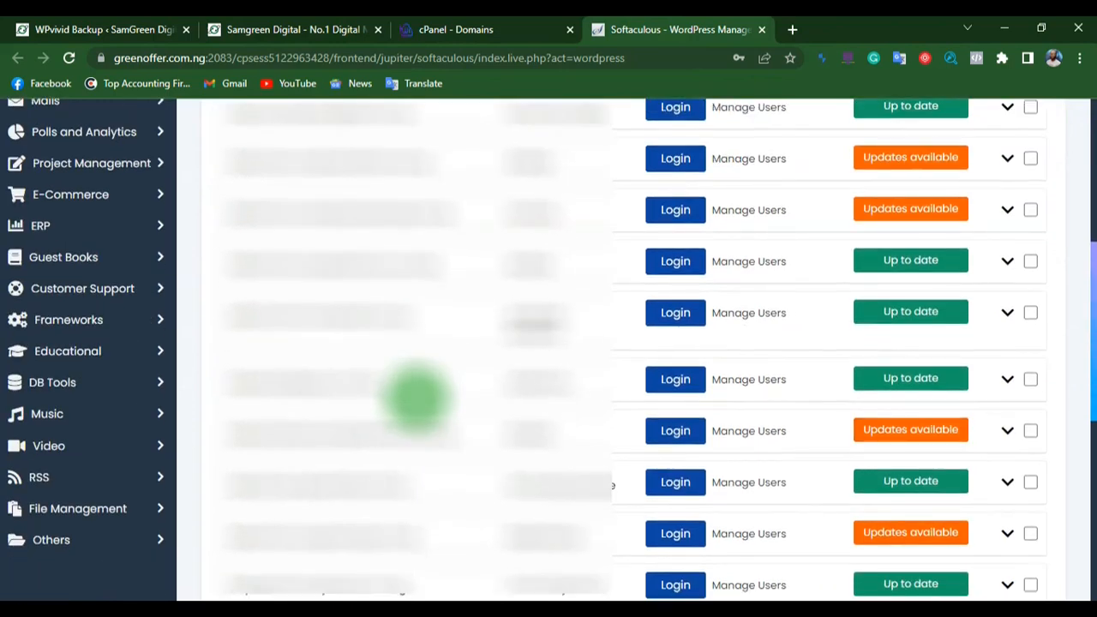
scroll(417, 397, up, 1)
scroll(418, 397, down, 1)
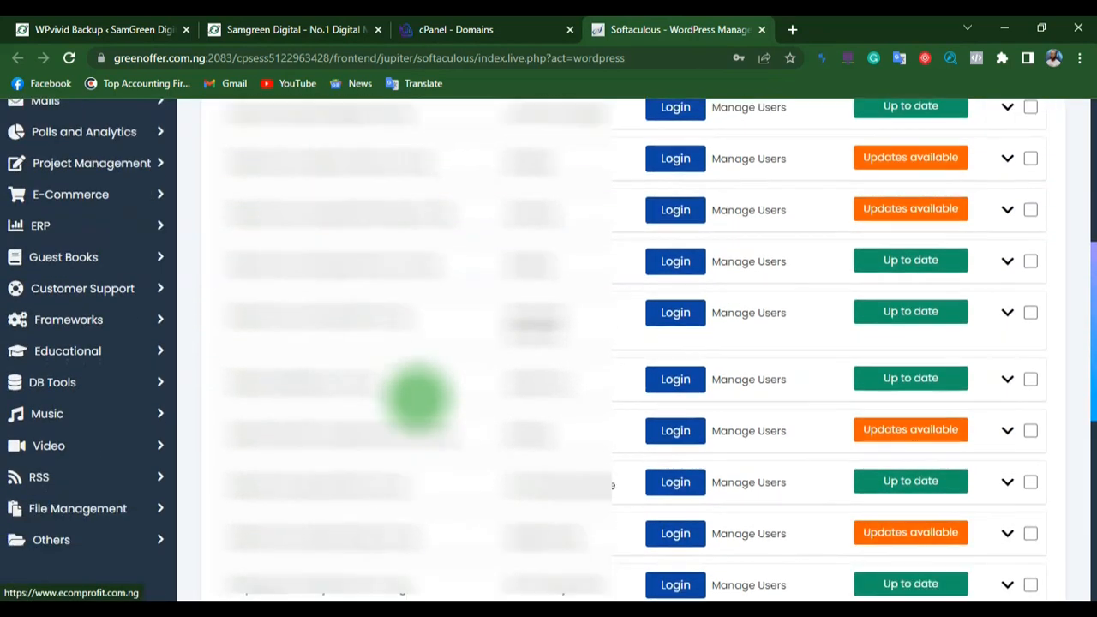
scroll(417, 396, down, 5)
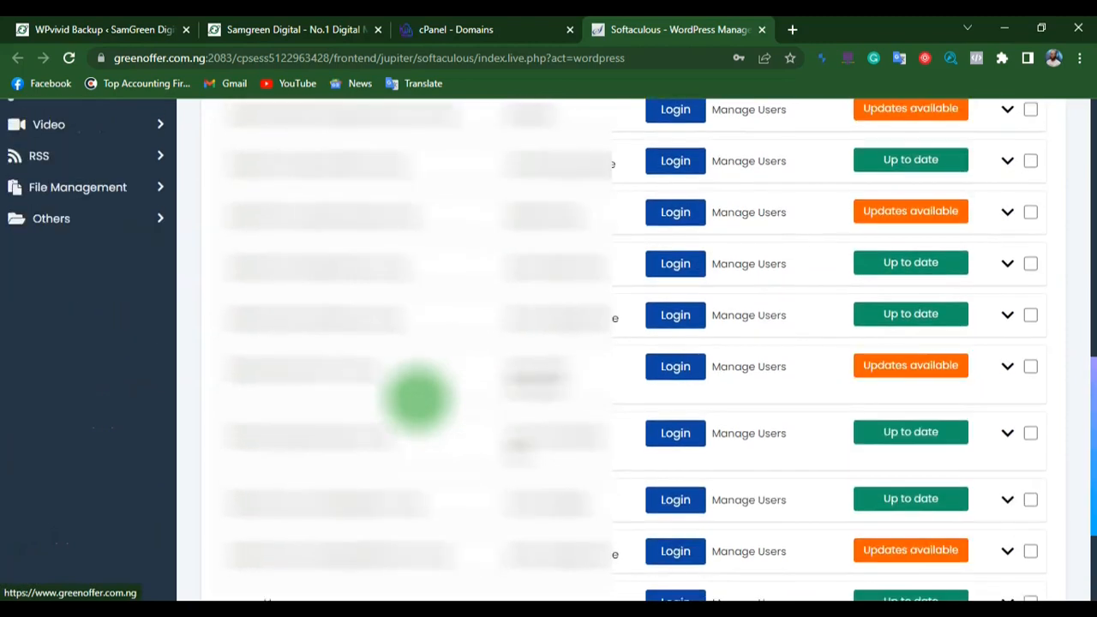
scroll(417, 396, down, 1)
scroll(335, 326, up, 7)
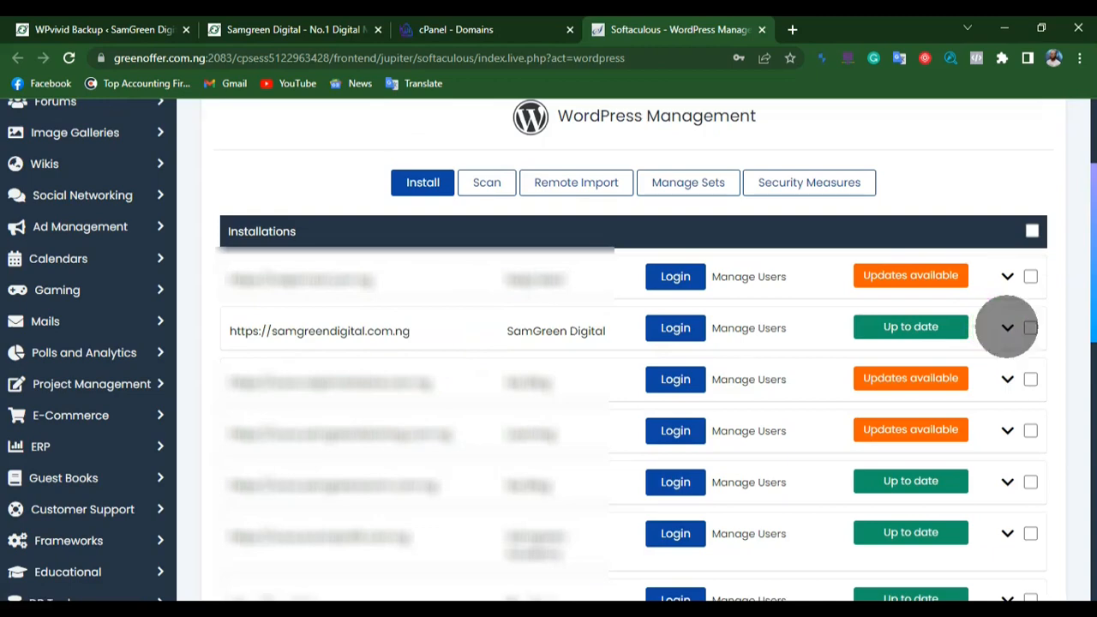
click(1007, 326)
scroll(902, 391, down, 4)
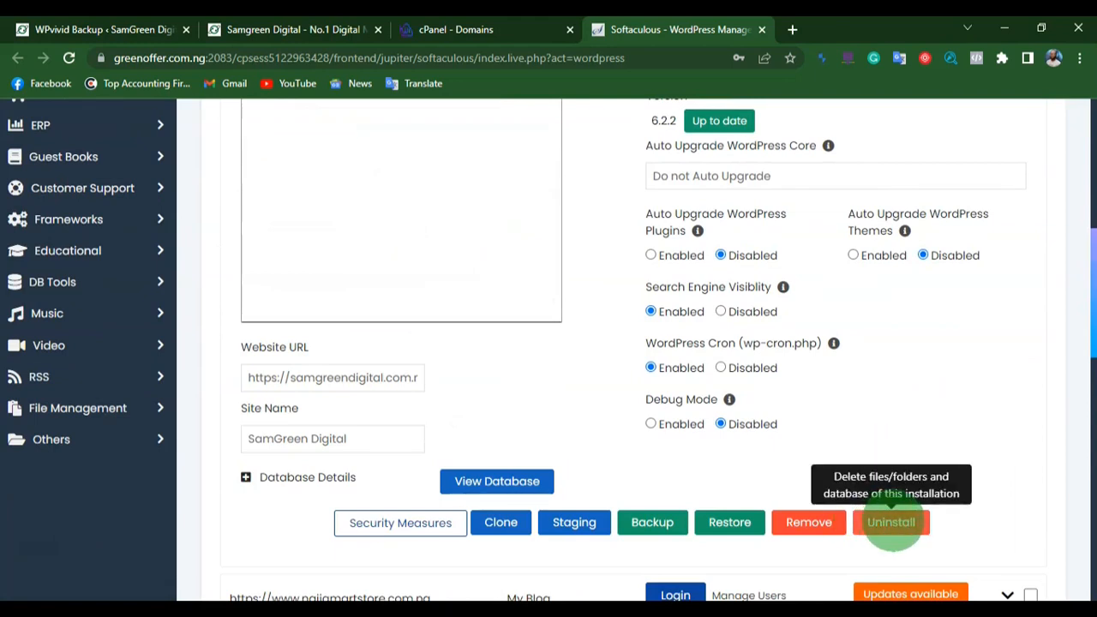
Uninstall the samgreendigital.com.ng WordPress installation together with its directory, database and database user, and confirm the removal
click(892, 523)
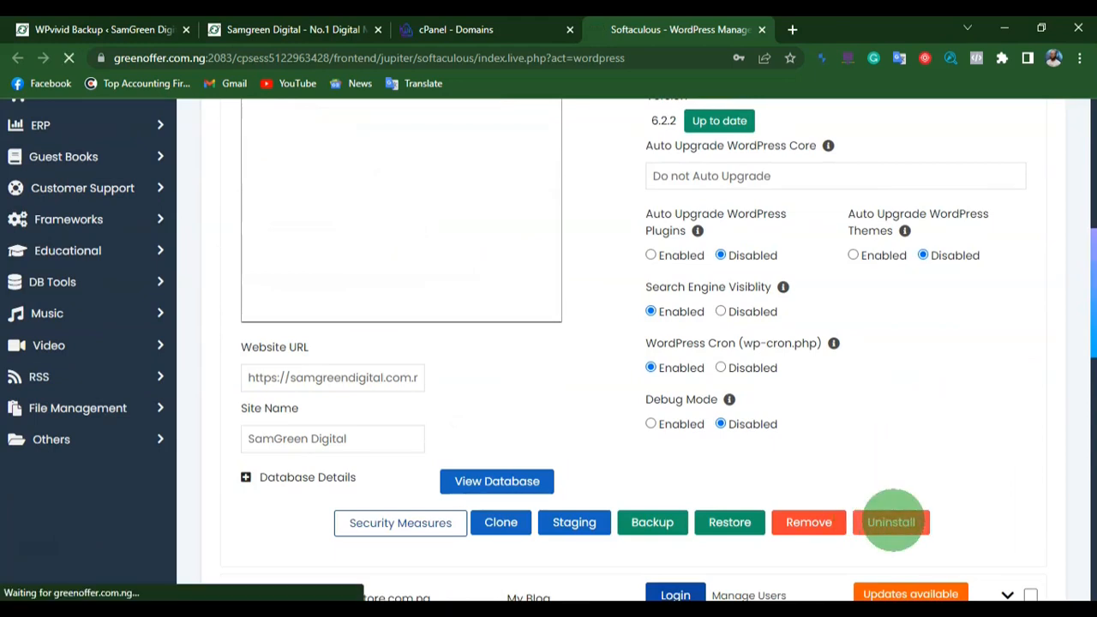
scroll(342, 392, down, 3)
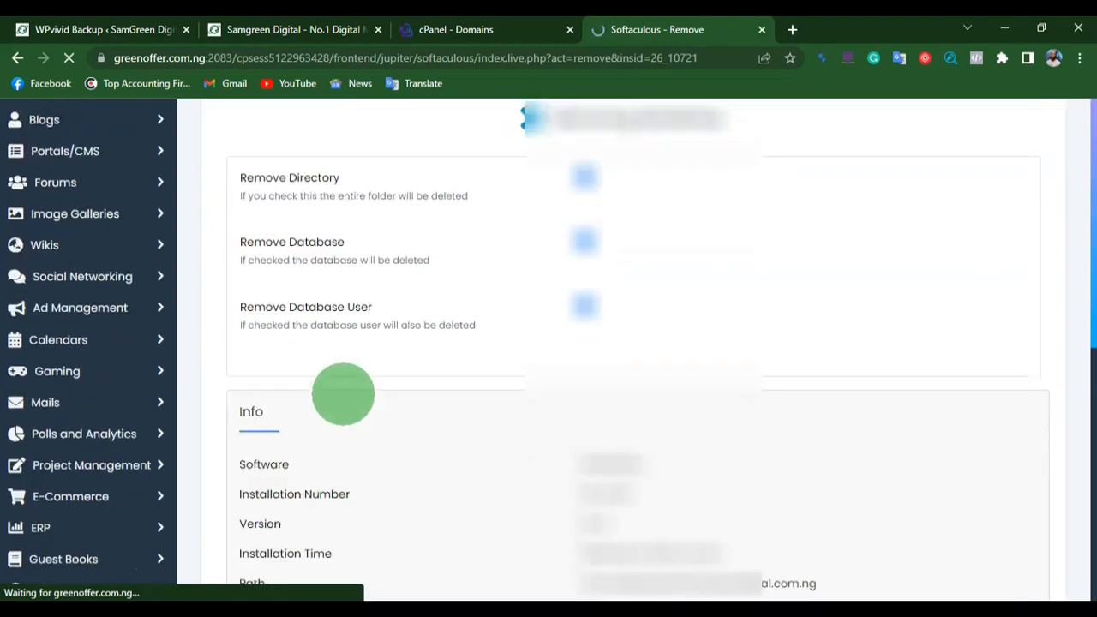
scroll(347, 394, down, 3)
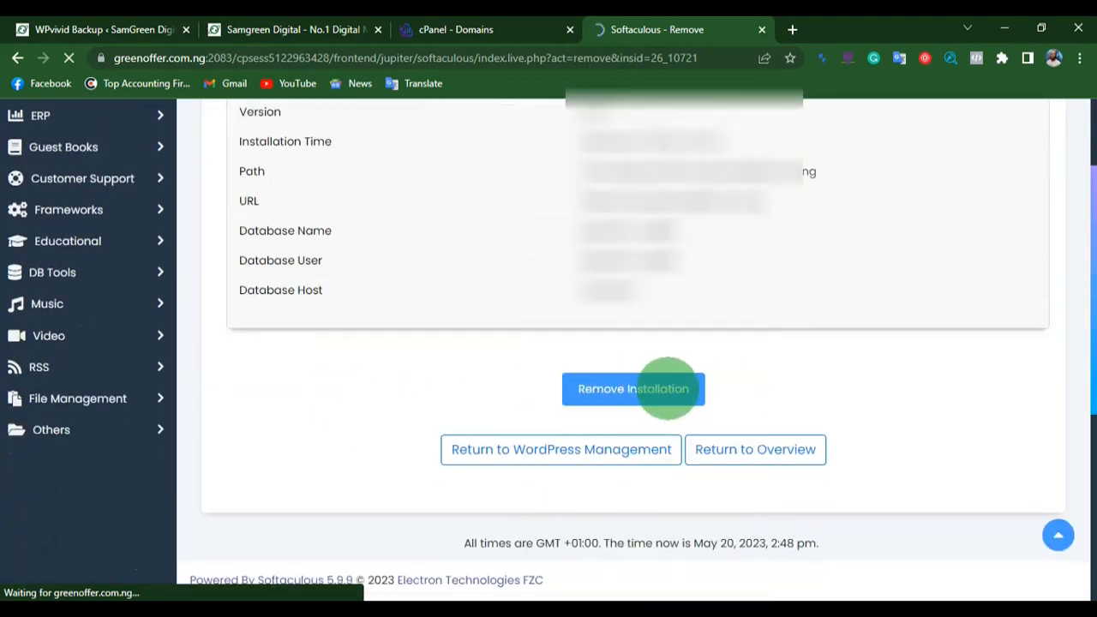
click(632, 377)
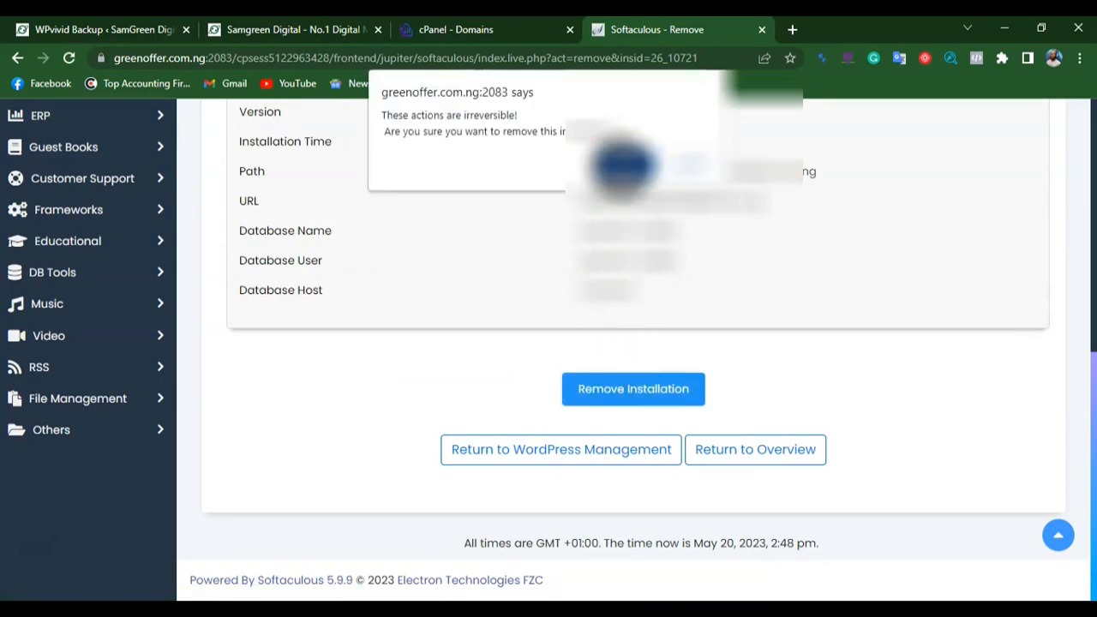
click(623, 165)
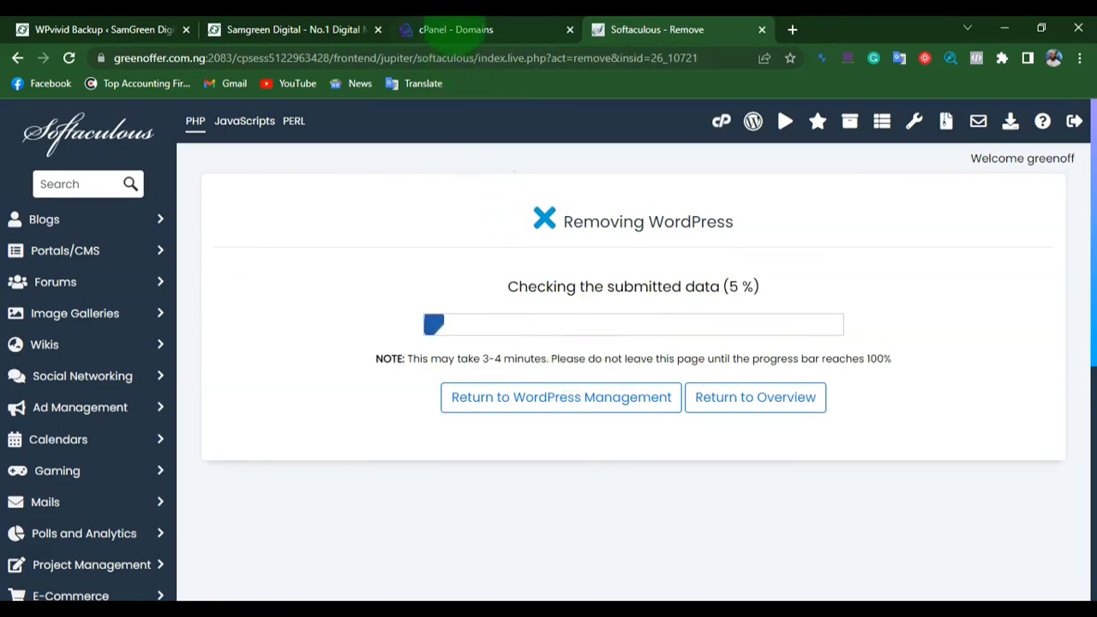
Check the domain removal status in cPanel, and return from the Softaculous removal page to WordPress Management
click(446, 29)
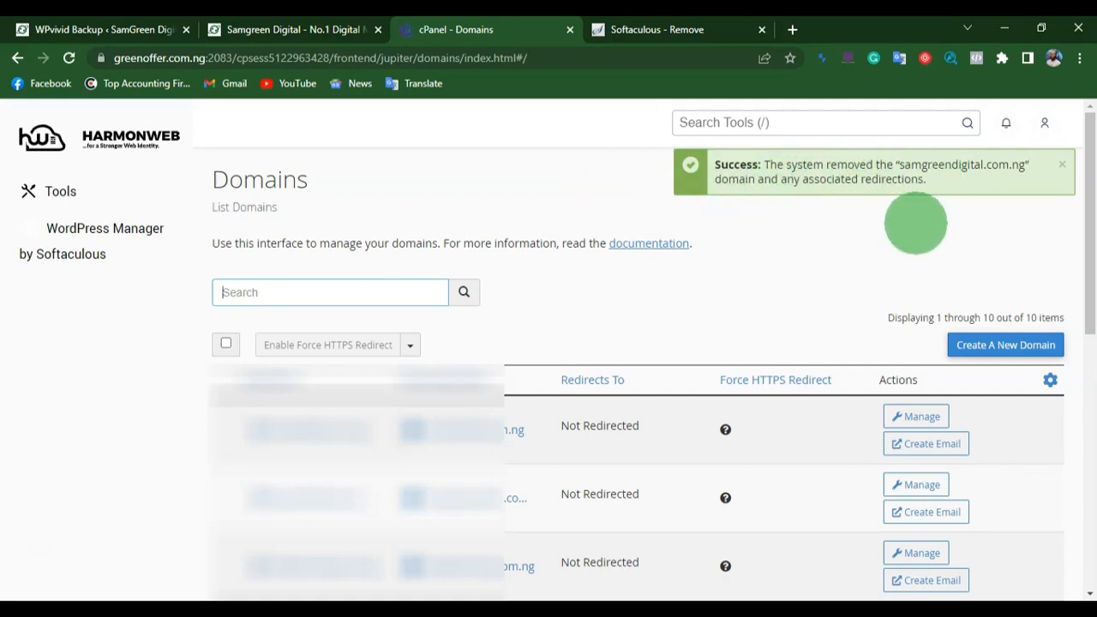
click(655, 30)
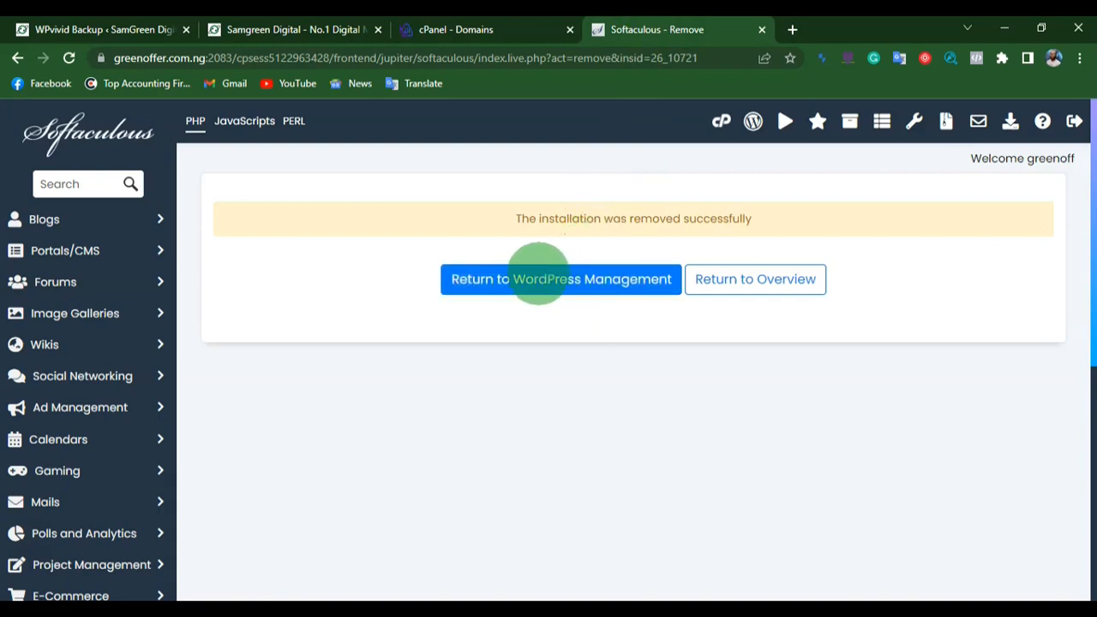
click(553, 276)
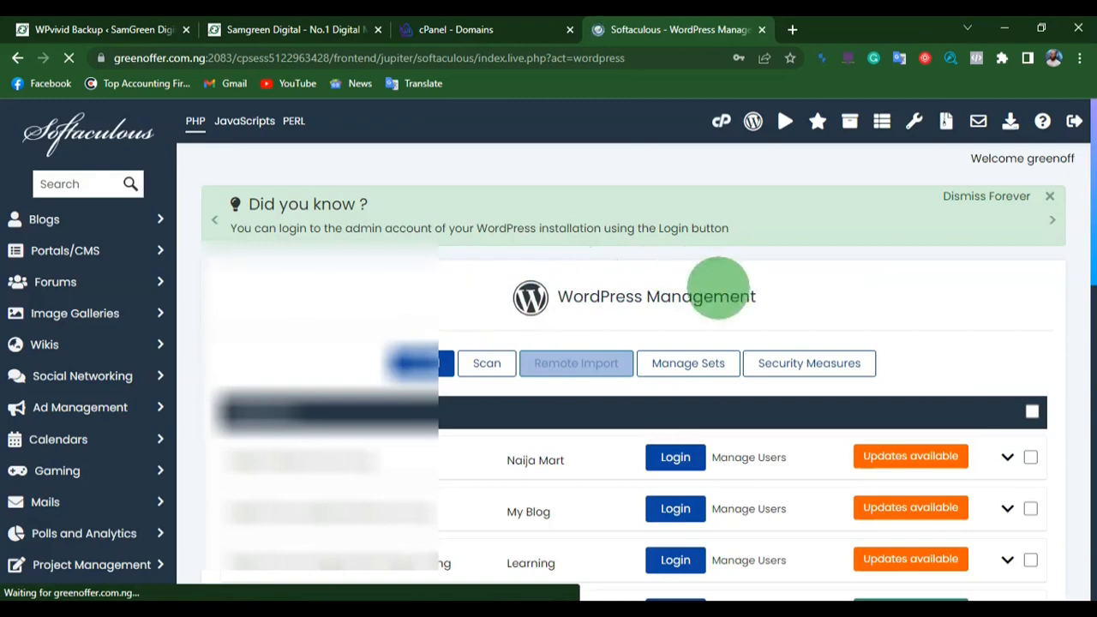
Reload the samgreendigital.com.ng website and proceed past the browser's privacy warning to see what the domain serves
click(242, 29)
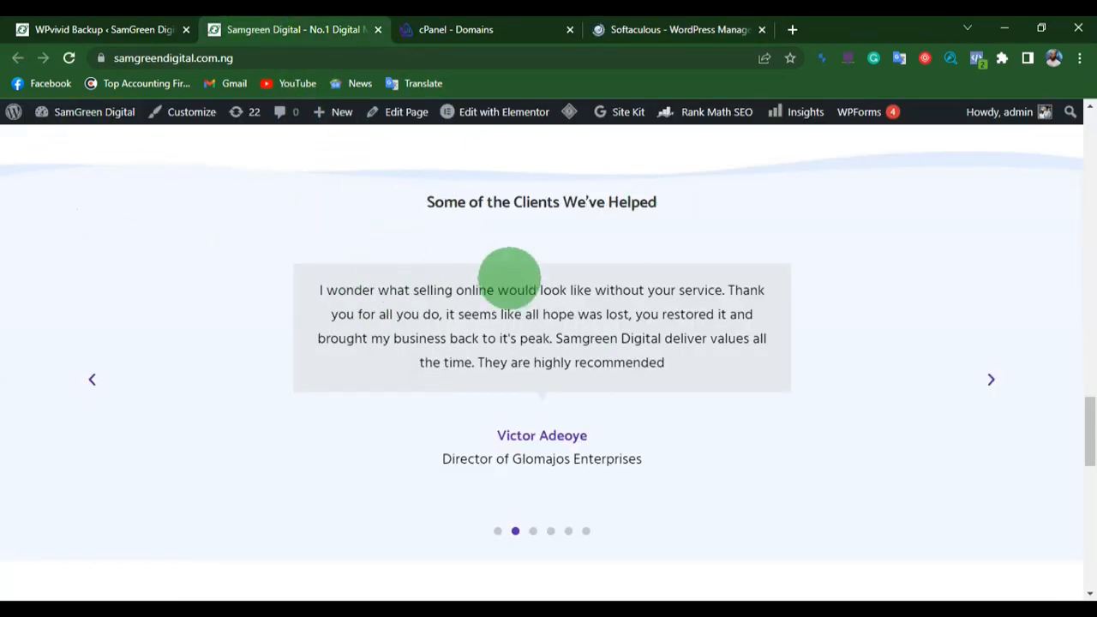
scroll(570, 385, up, 10)
scroll(569, 386, up, 10)
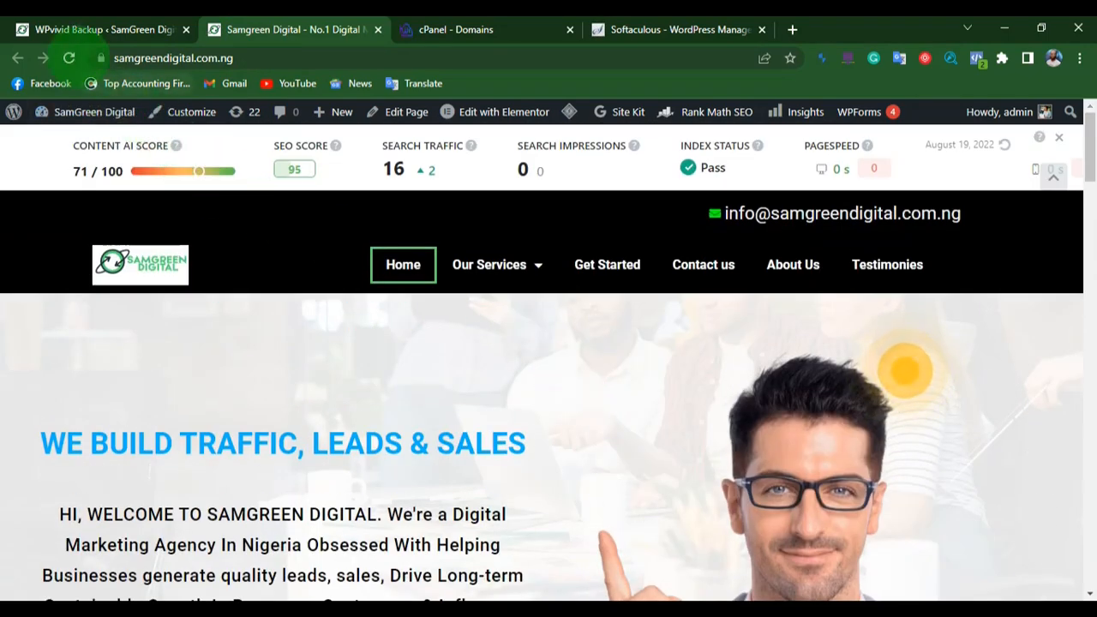
click(68, 58)
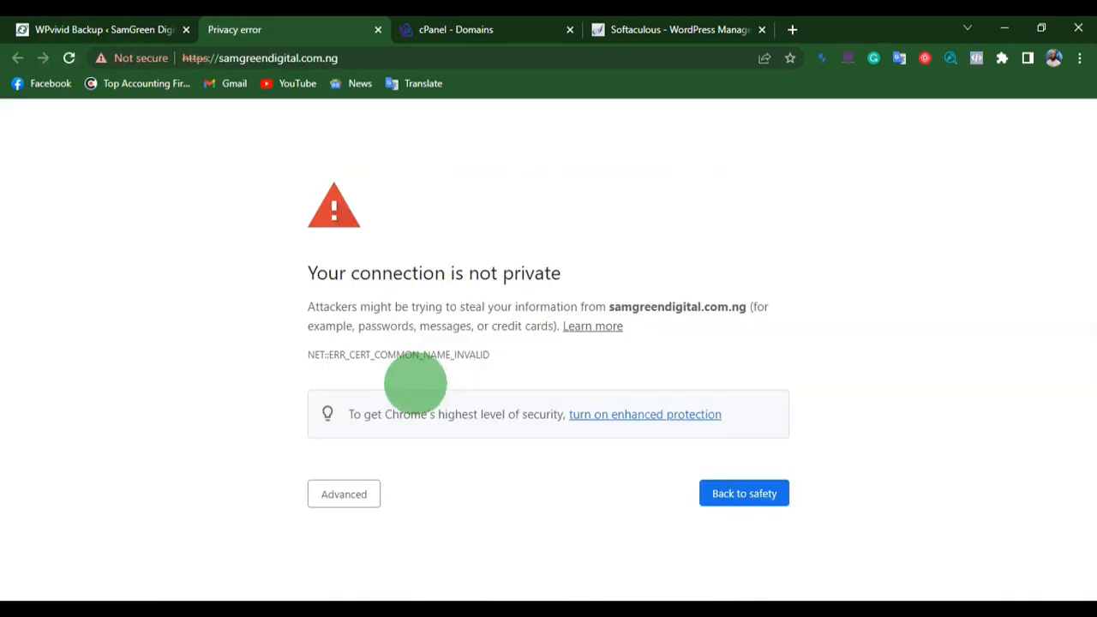
click(344, 494)
scroll(432, 497, down, 1)
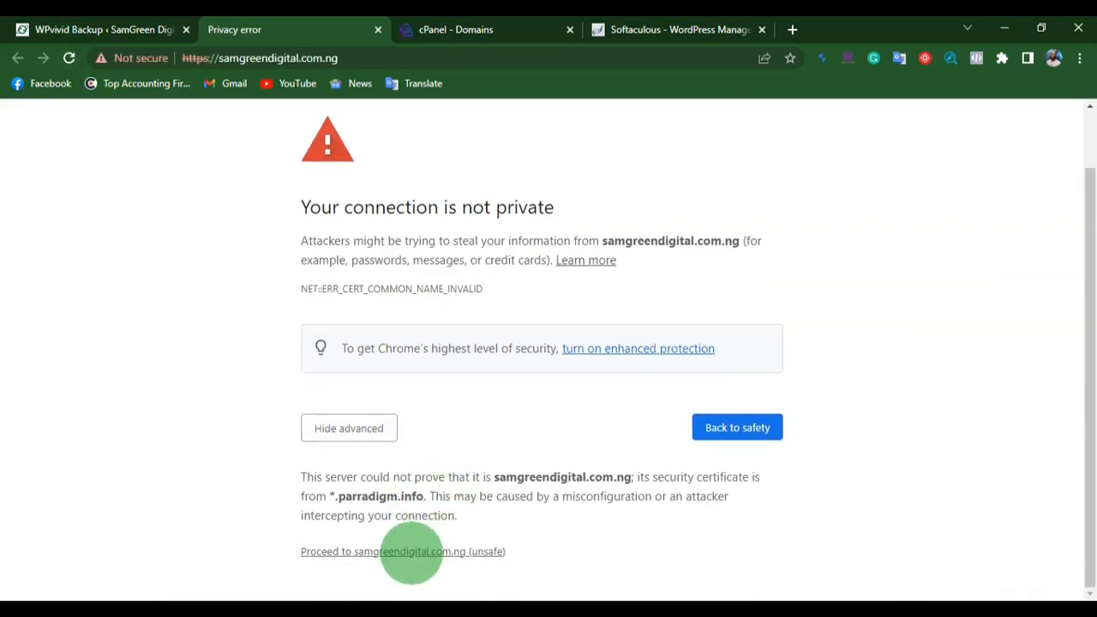
click(438, 546)
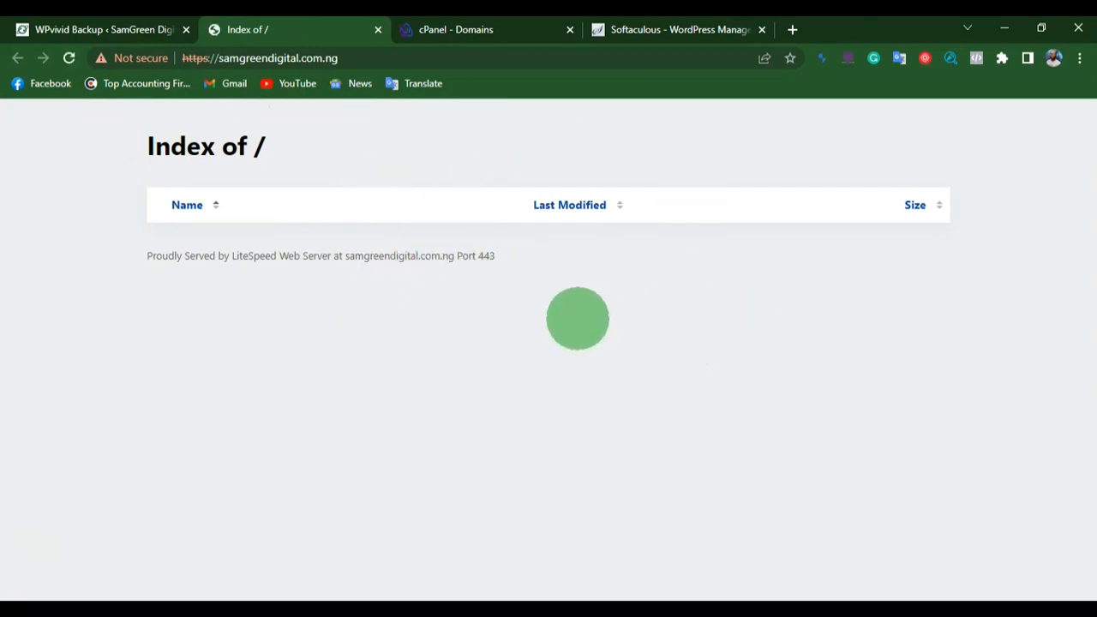
Review the old host's cPanel domain list and the Softaculous installation list once more
click(508, 32)
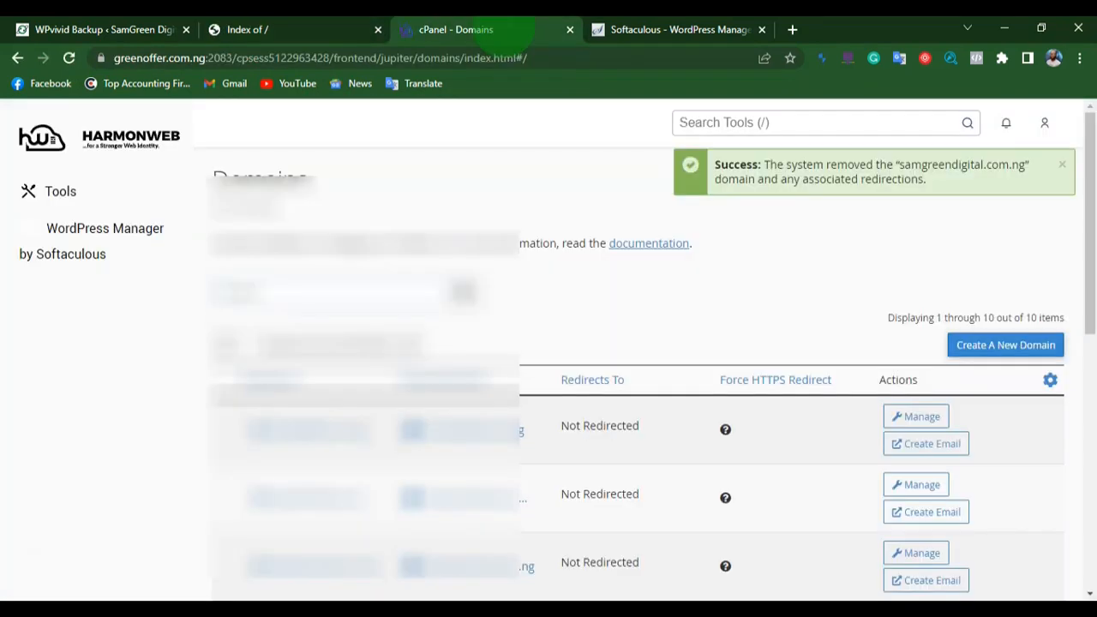
click(634, 29)
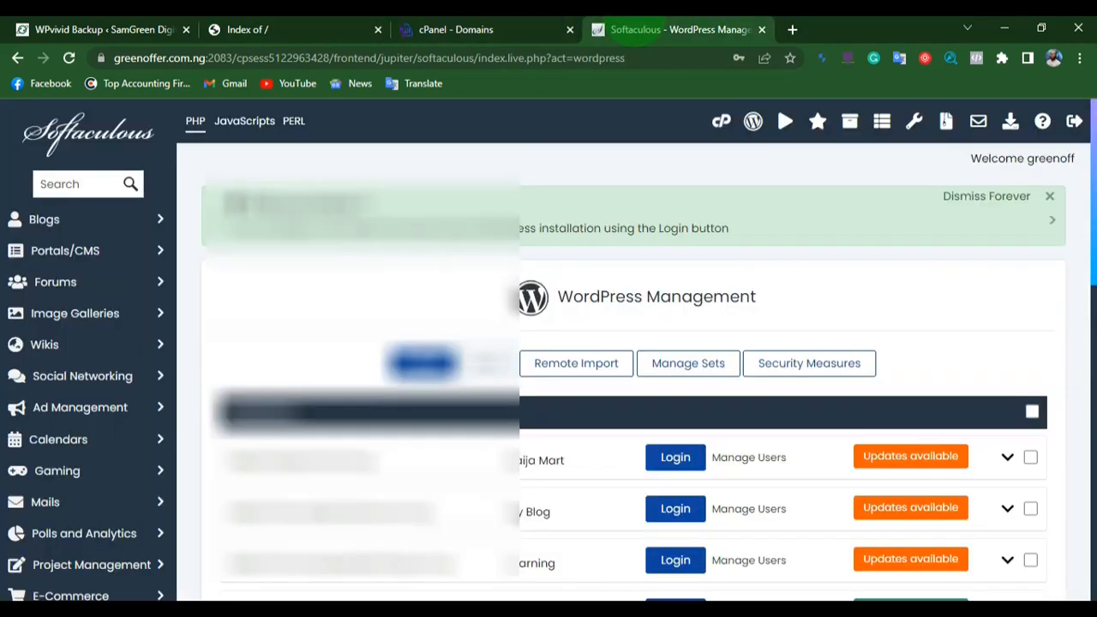
click(461, 30)
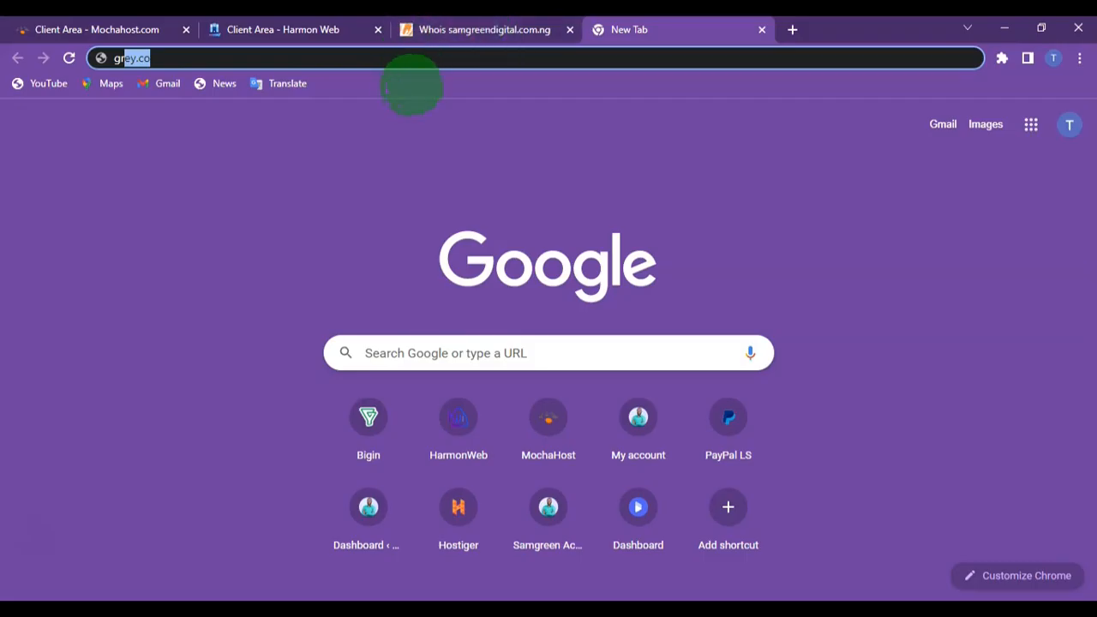
Reload the Whois record for samgreendigital.com.ng in the other browser window and examine its name servers
click(438, 32)
click(68, 57)
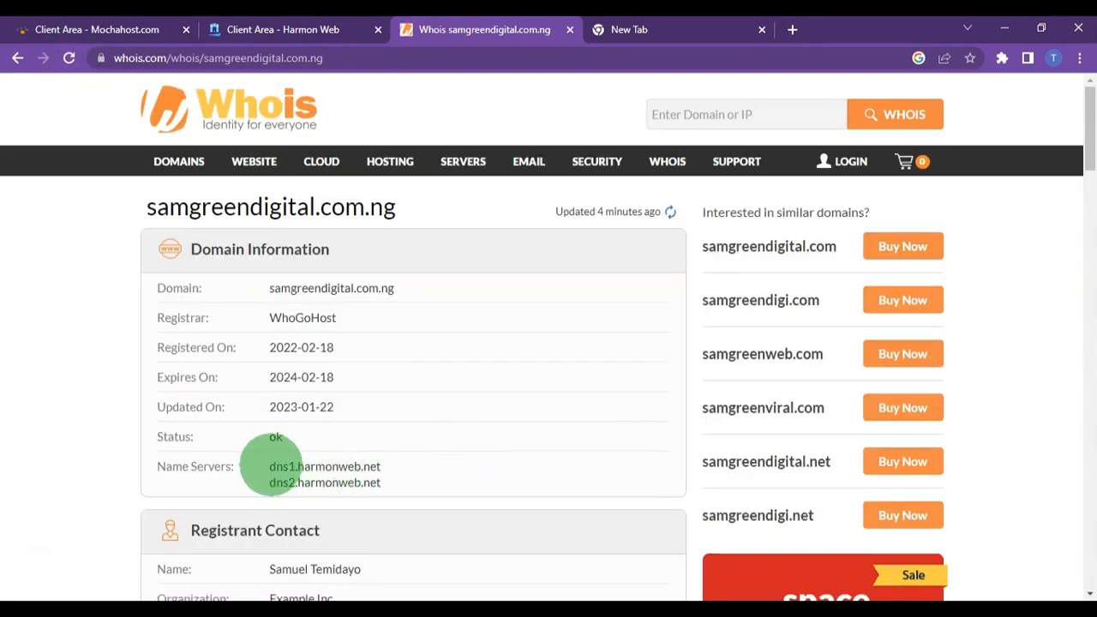
drag(288, 467, 450, 475)
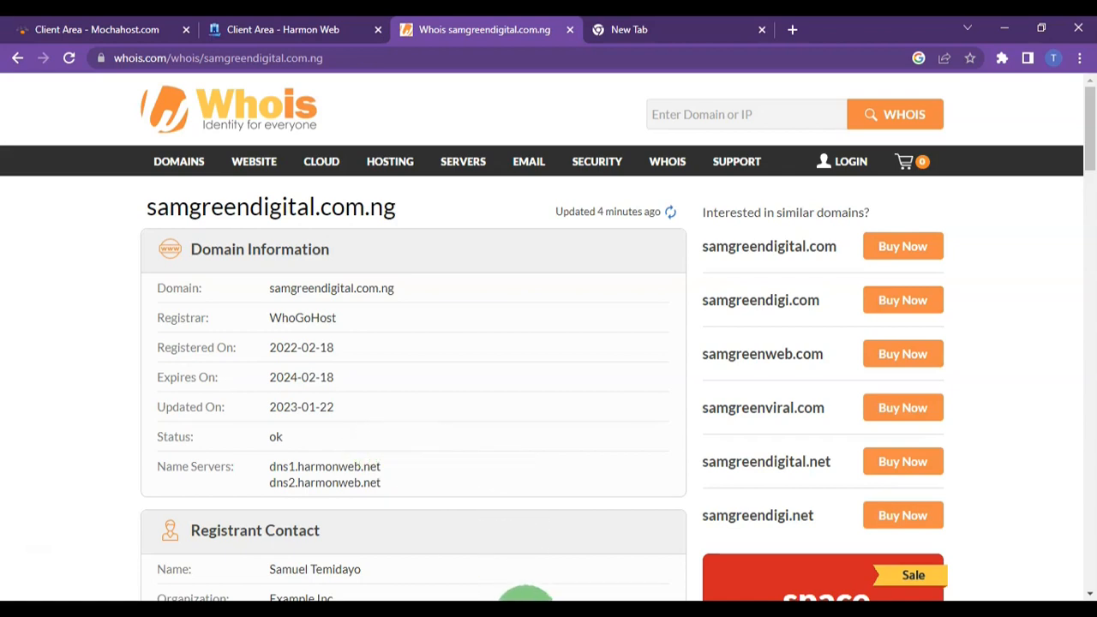
Start a new domain in Mochahost's cPanel and enter samgreendigital.com.ng, copied from the Whois record, as the domain name
click(77, 29)
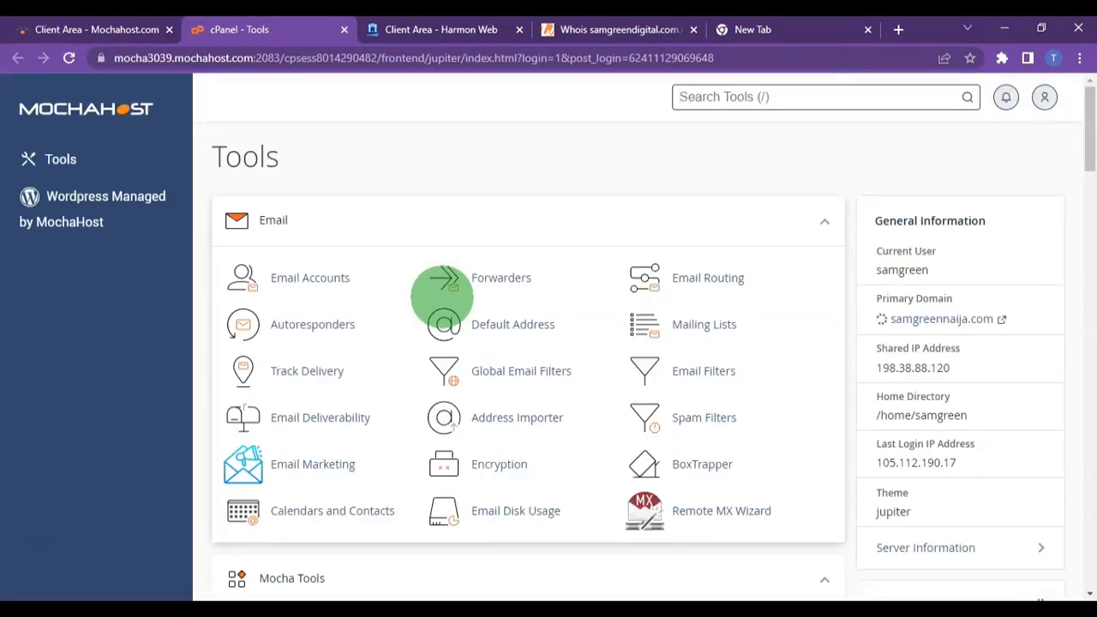
scroll(489, 215, down, 8)
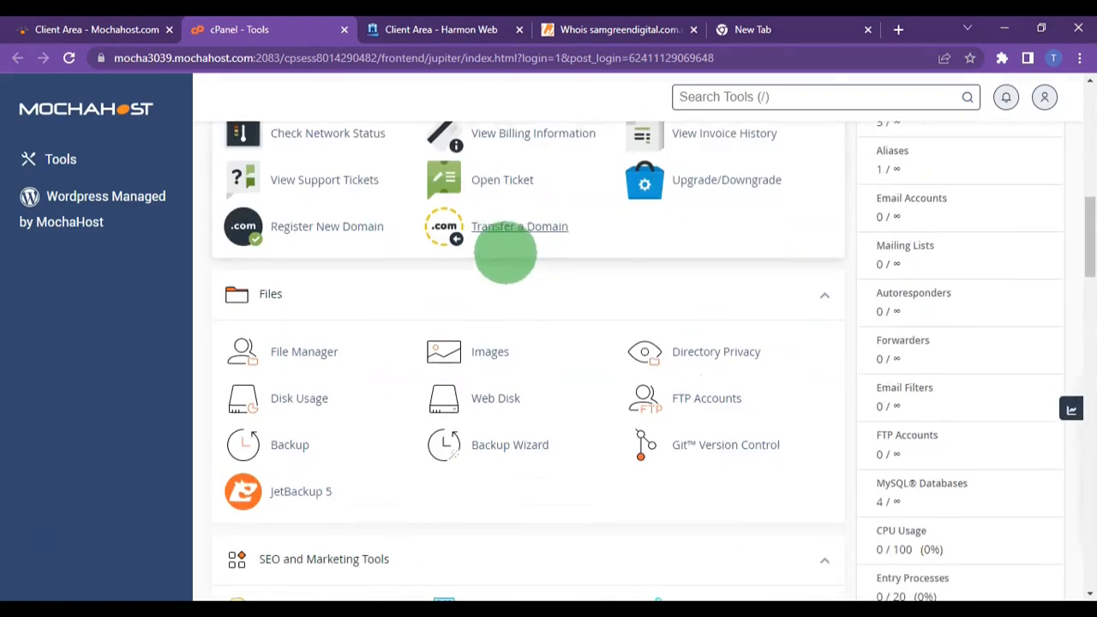
scroll(505, 253, down, 11)
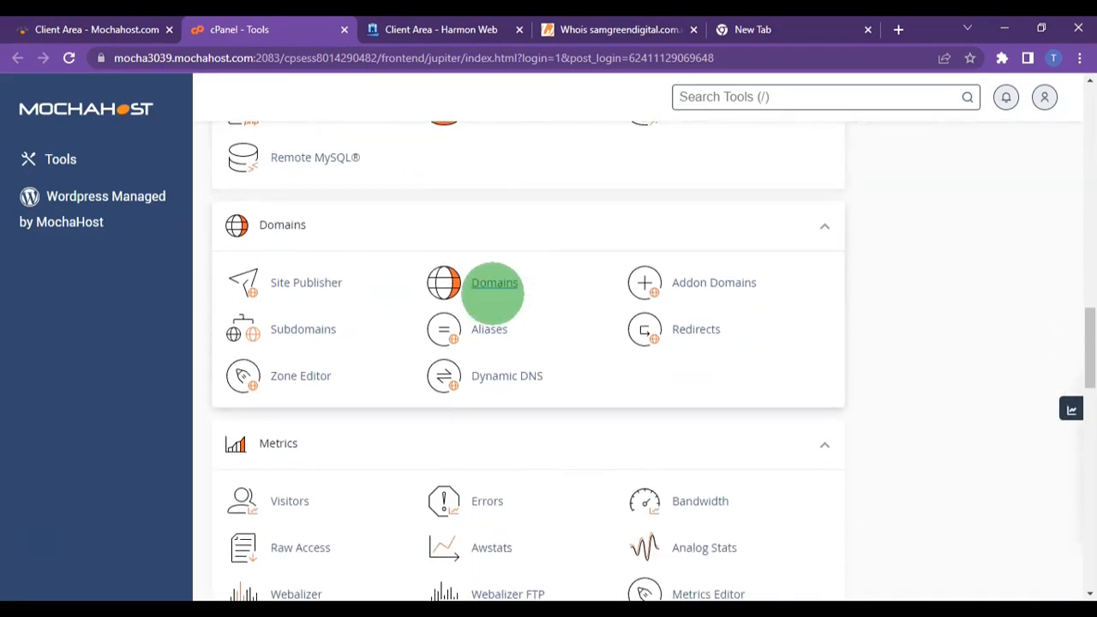
click(512, 283)
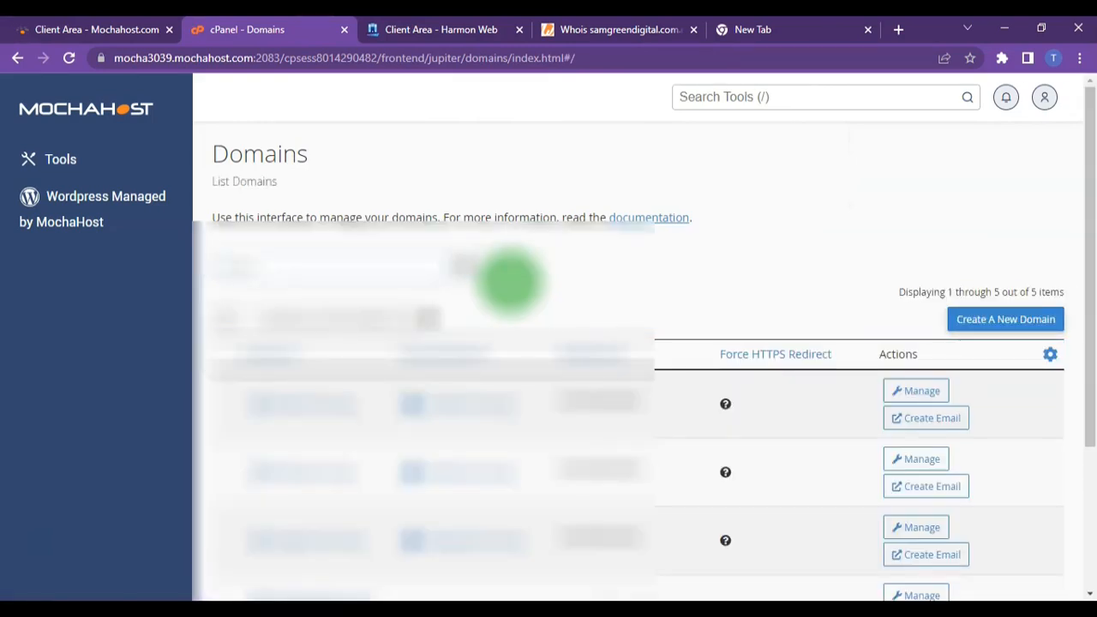
click(1003, 319)
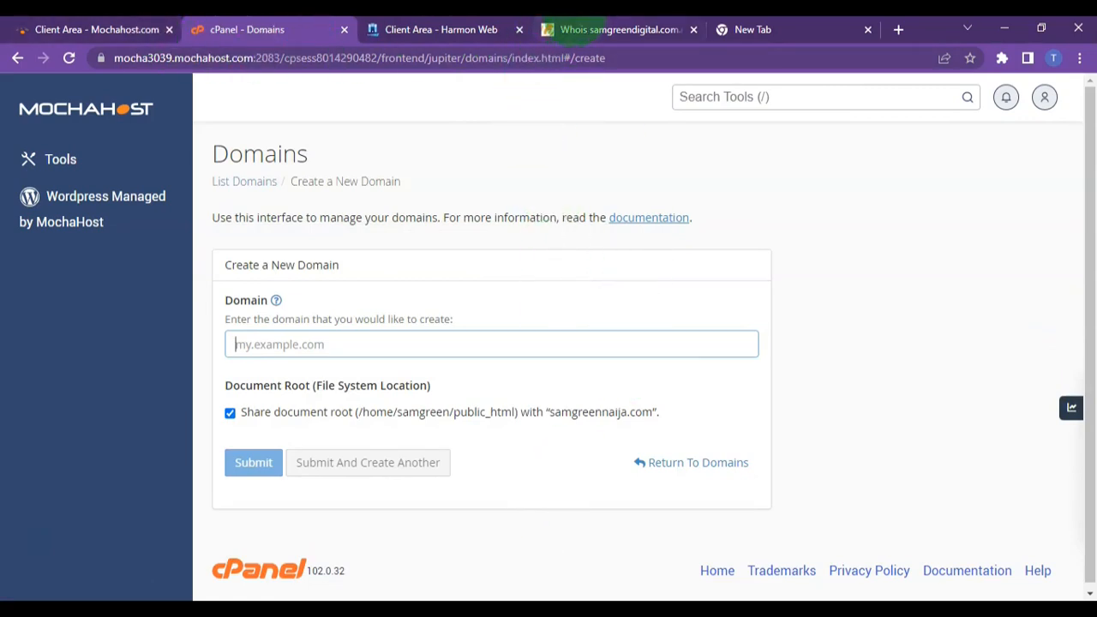
click(600, 29)
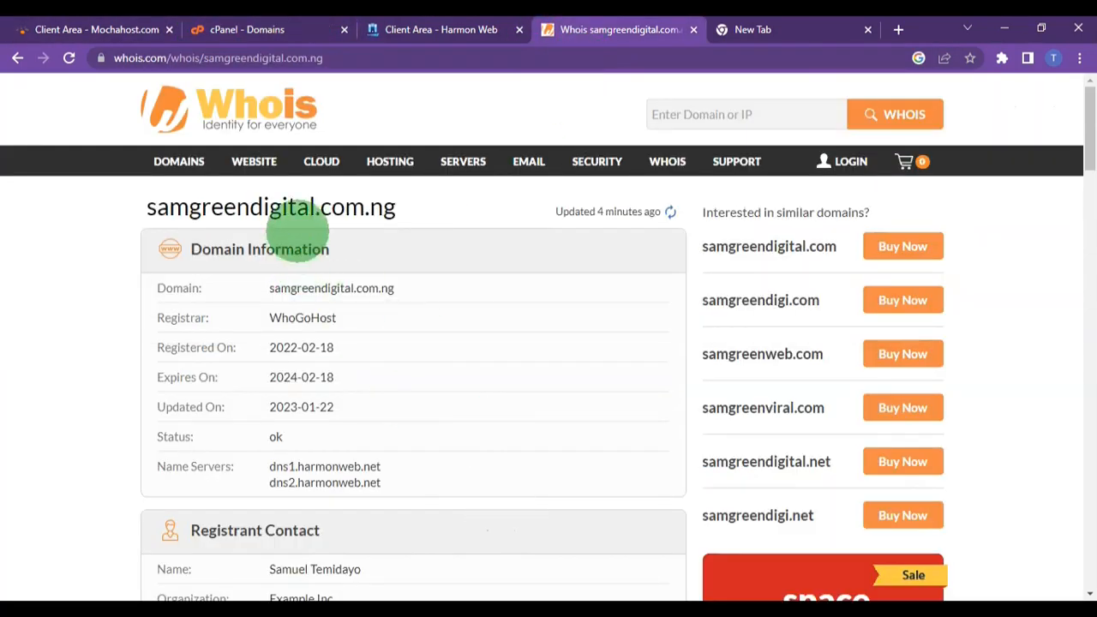
double_click(233, 206)
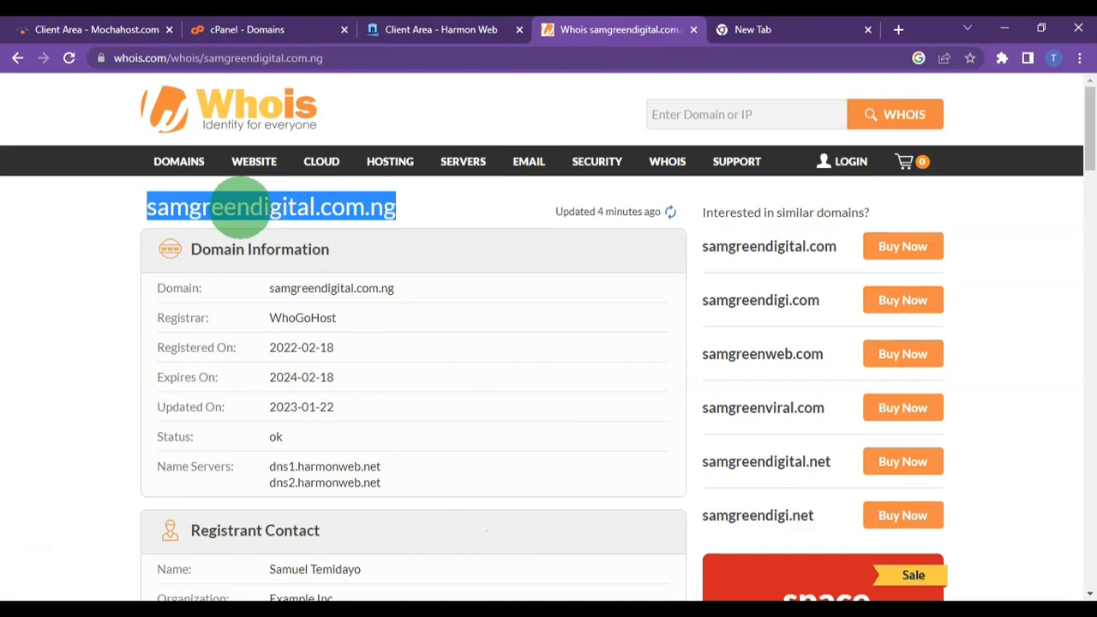
click(251, 30)
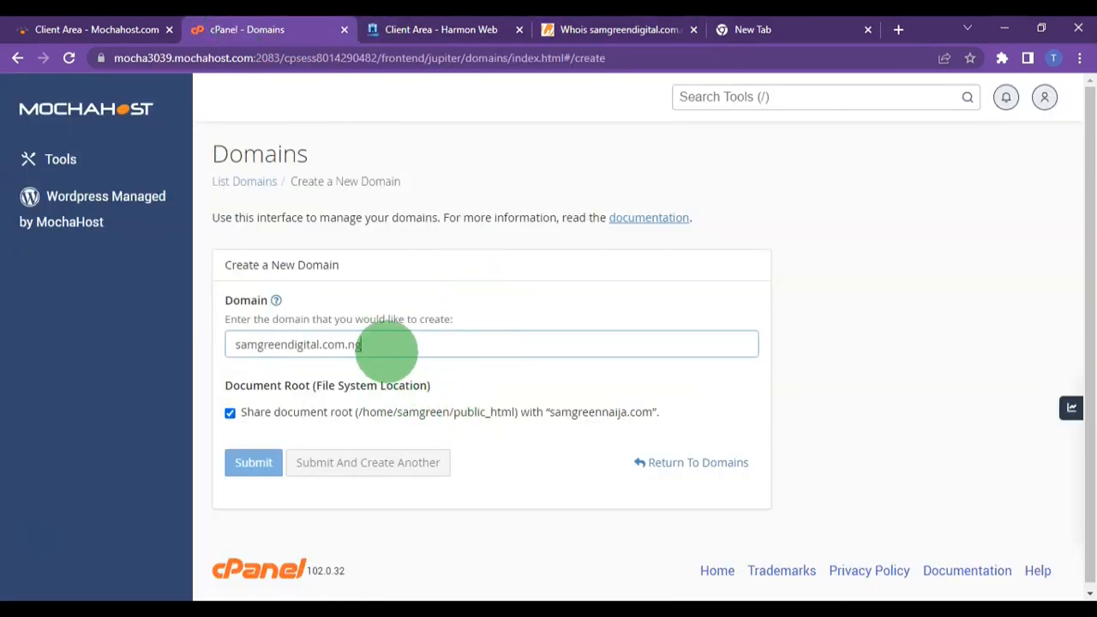
Turn off sharing the document root with samgreennaija.com, create the domain with its own samgreendigital.com.ng folder, and check the domain list
scroll(409, 350, down, 2)
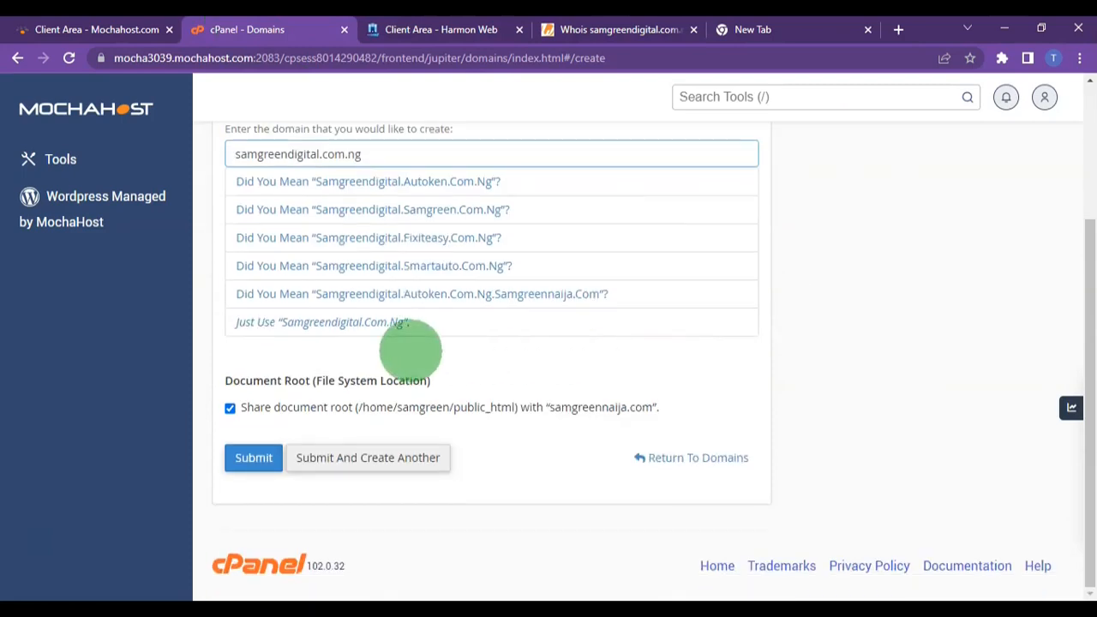
click(230, 408)
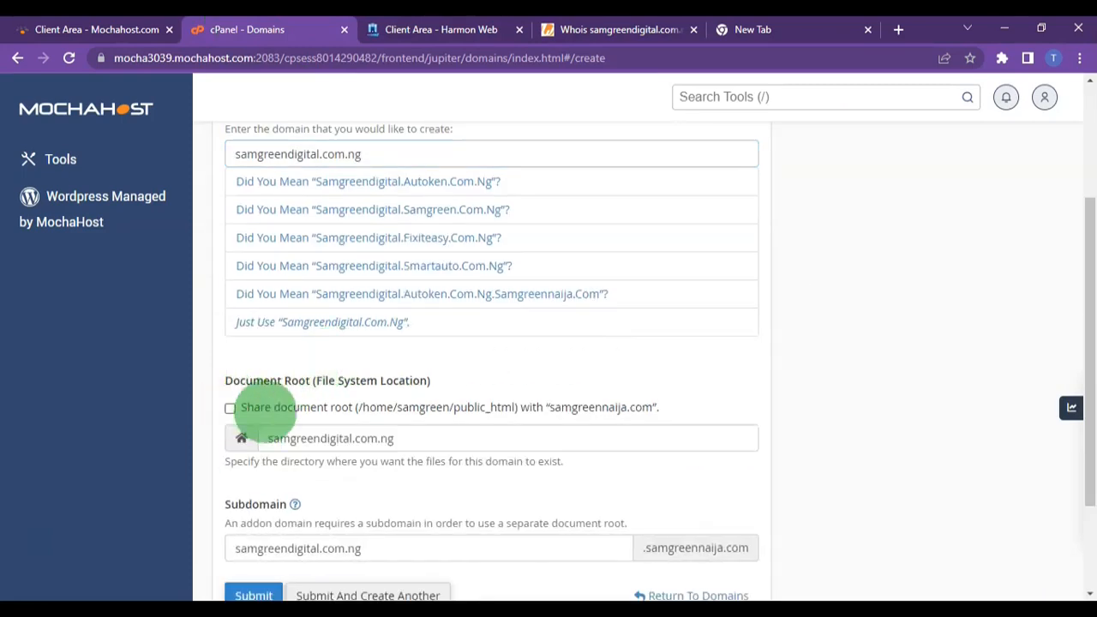
scroll(588, 342, down, 2)
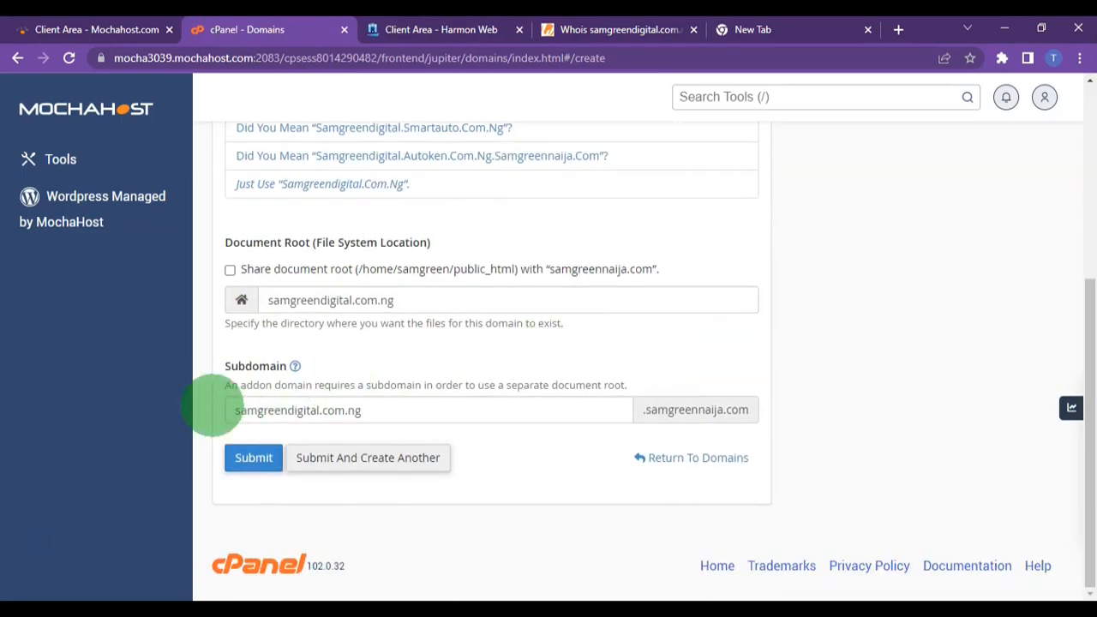
scroll(257, 343, up, 3)
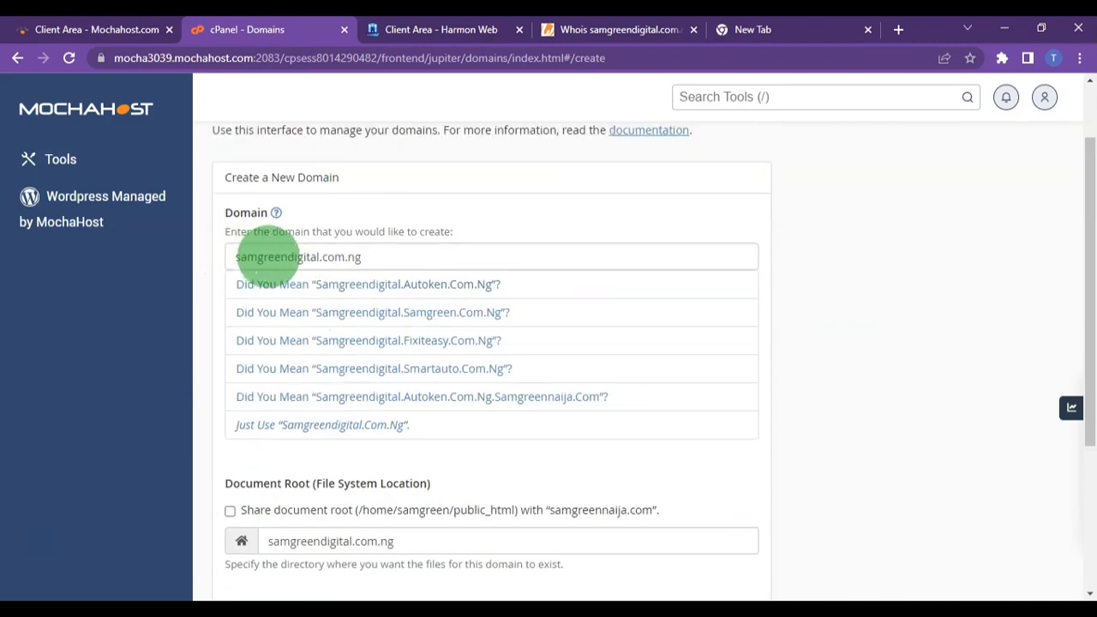
scroll(823, 334, down, 3)
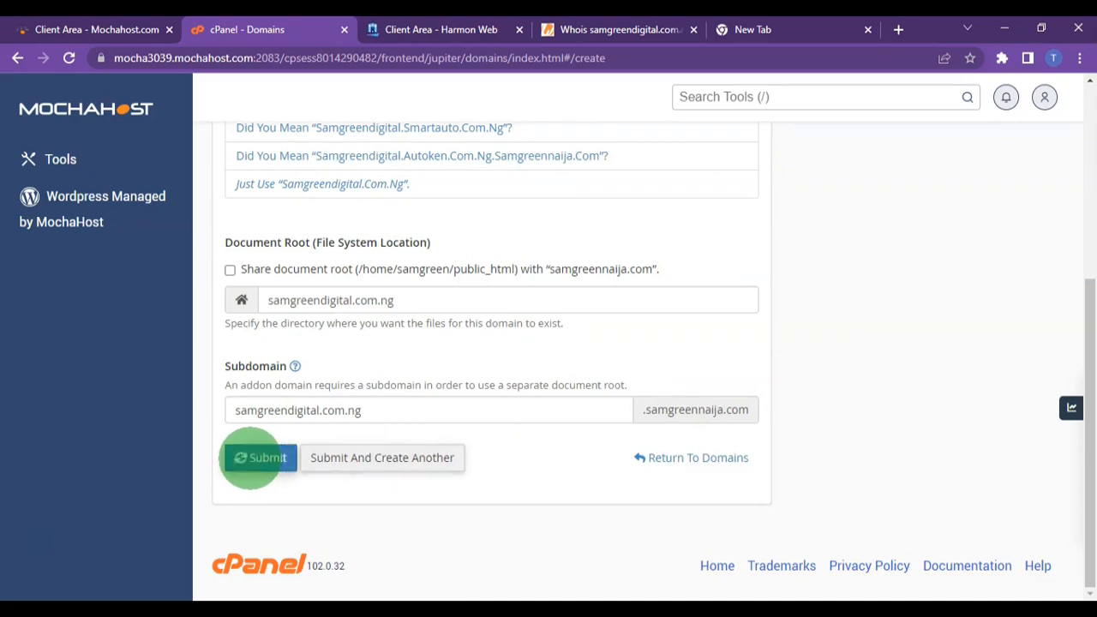
scroll(262, 457, down, 1)
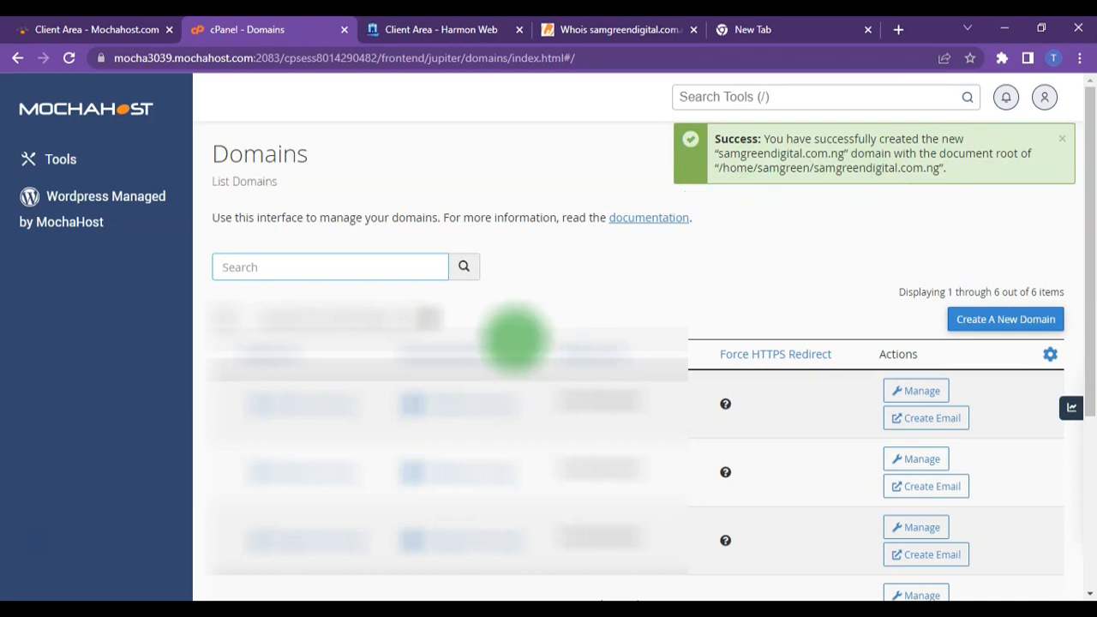
scroll(496, 323, down, 3)
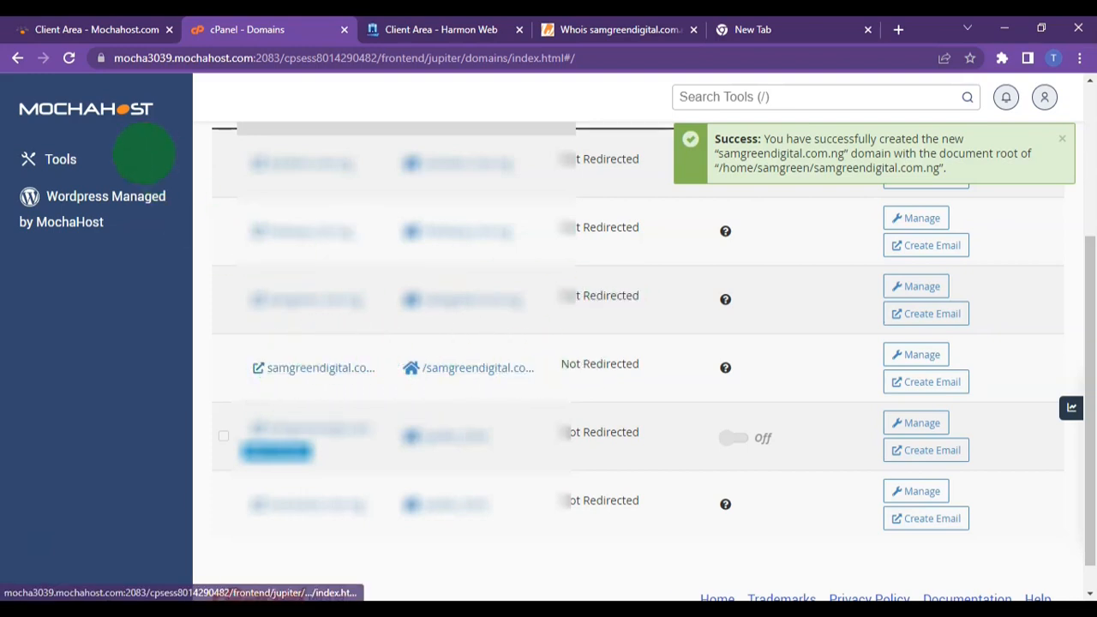
right_click(92, 199)
click(141, 207)
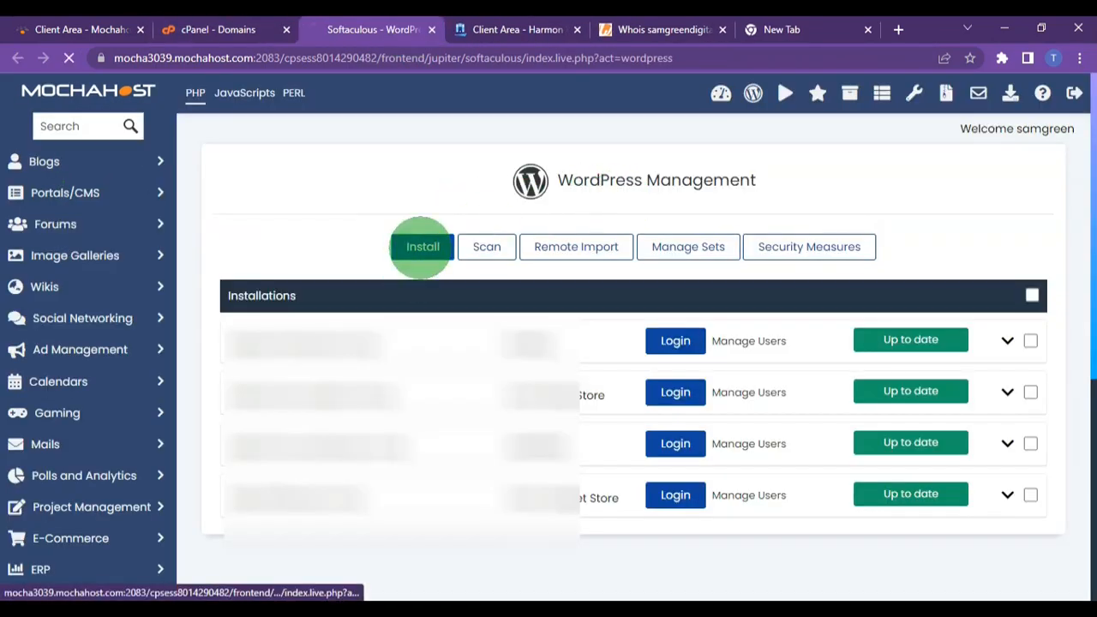
click(419, 247)
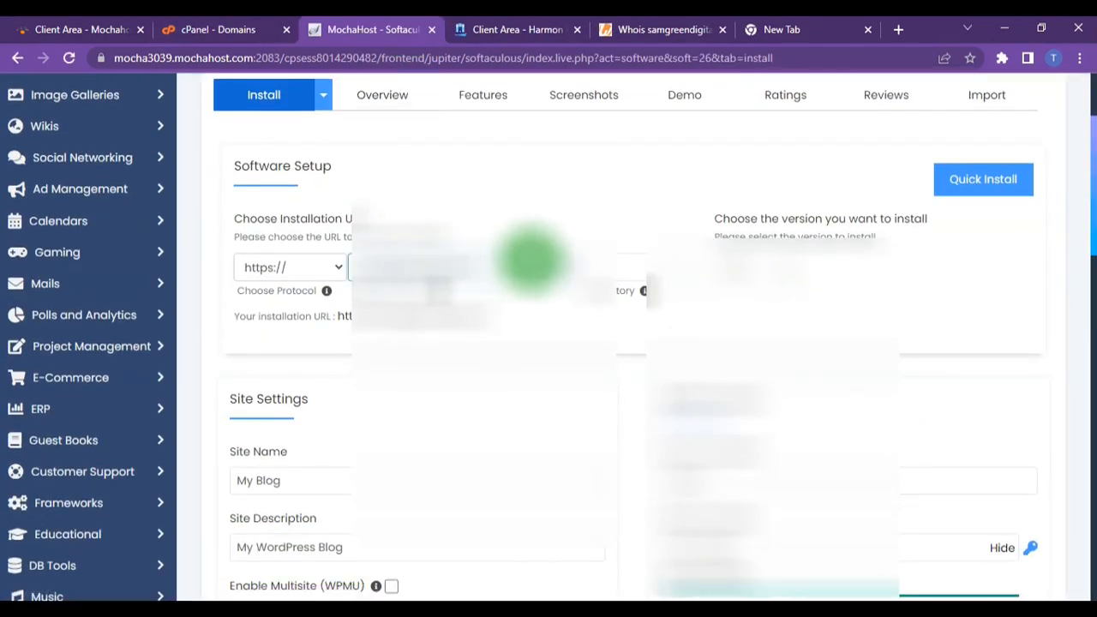
click(532, 261)
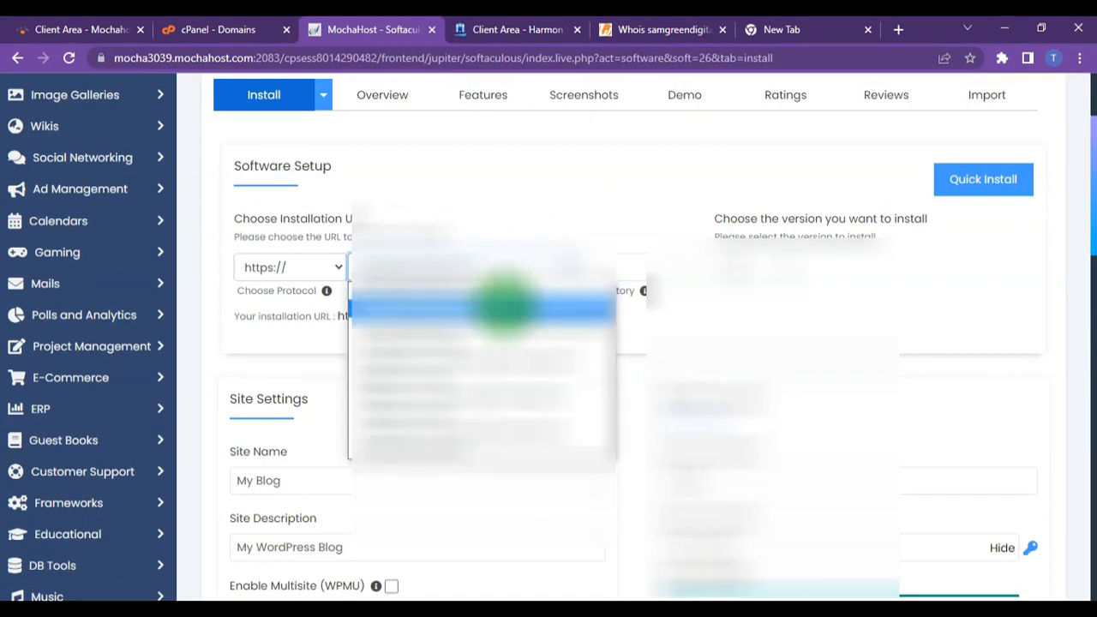
click(503, 306)
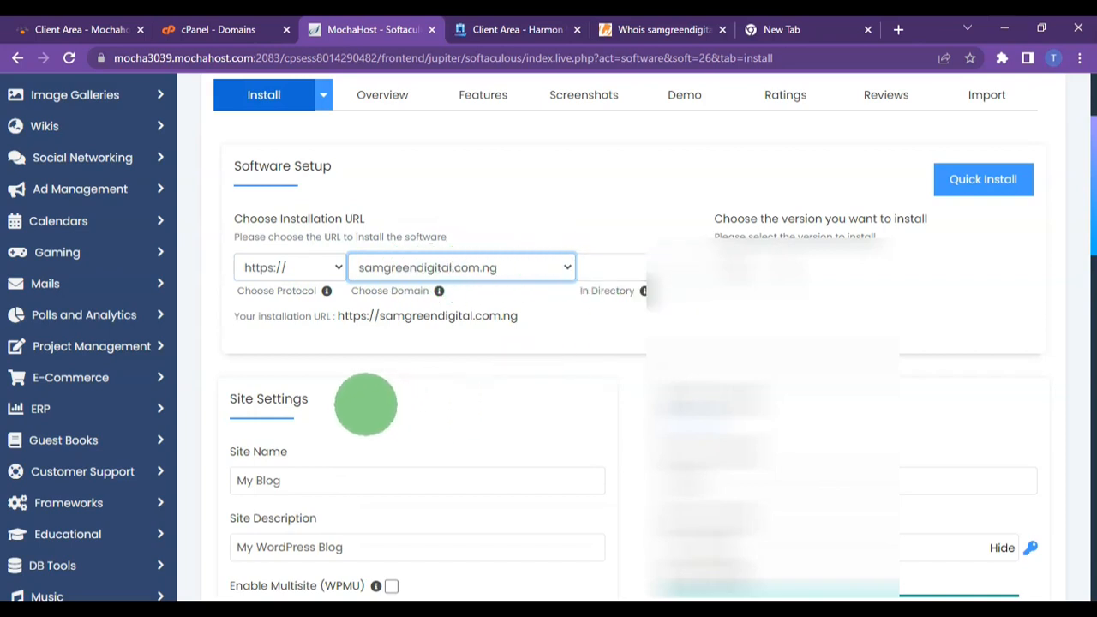
click(271, 267)
click(268, 336)
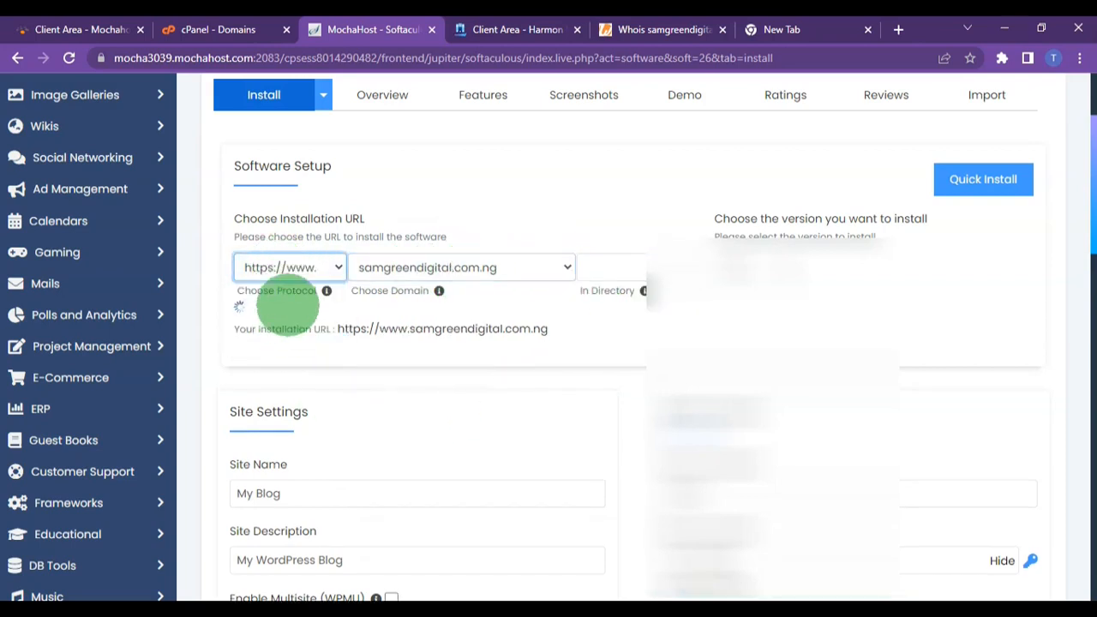
Select the admin password in the installation's admin account settings and replace the admin email with the site owner's address
scroll(635, 274, down, 2)
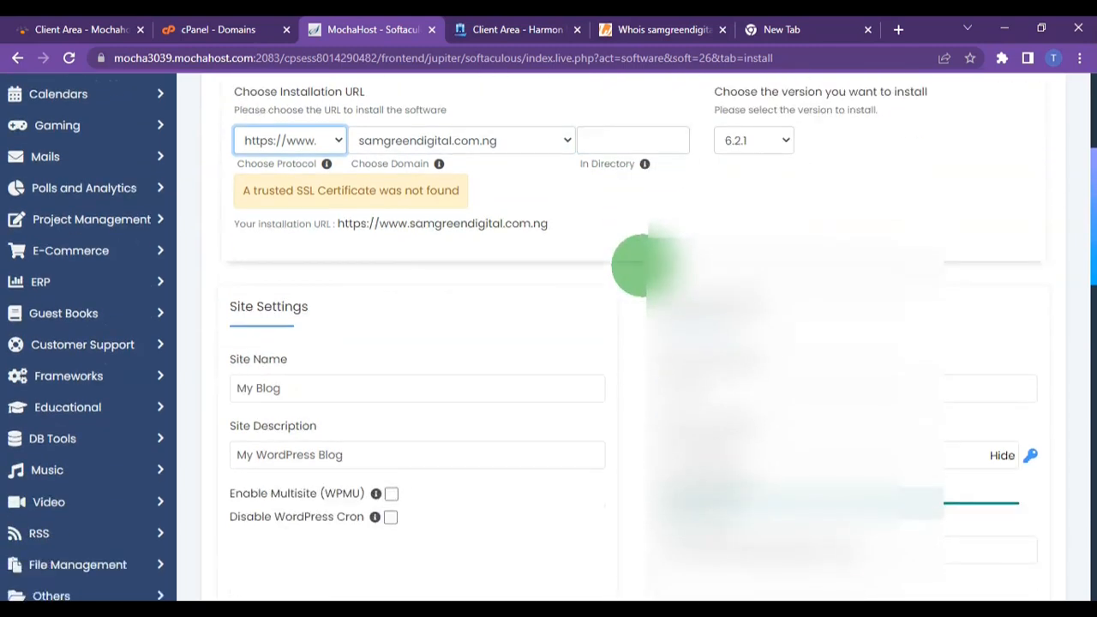
scroll(641, 265, down, 1)
scroll(623, 273, down, 1)
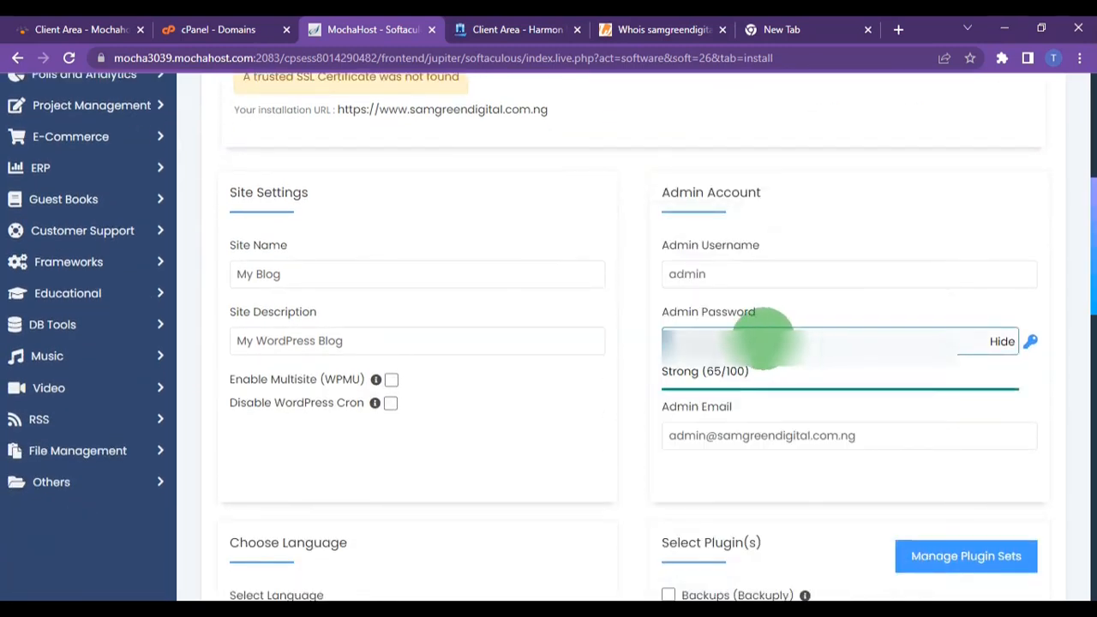
drag(763, 340, 690, 338)
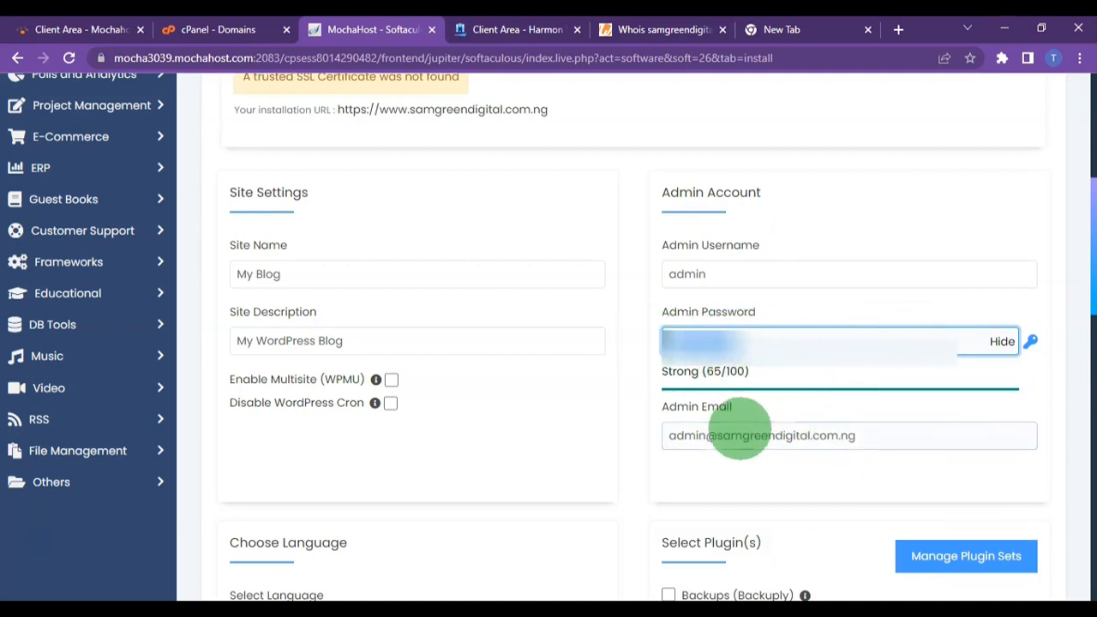
triple_click(731, 437)
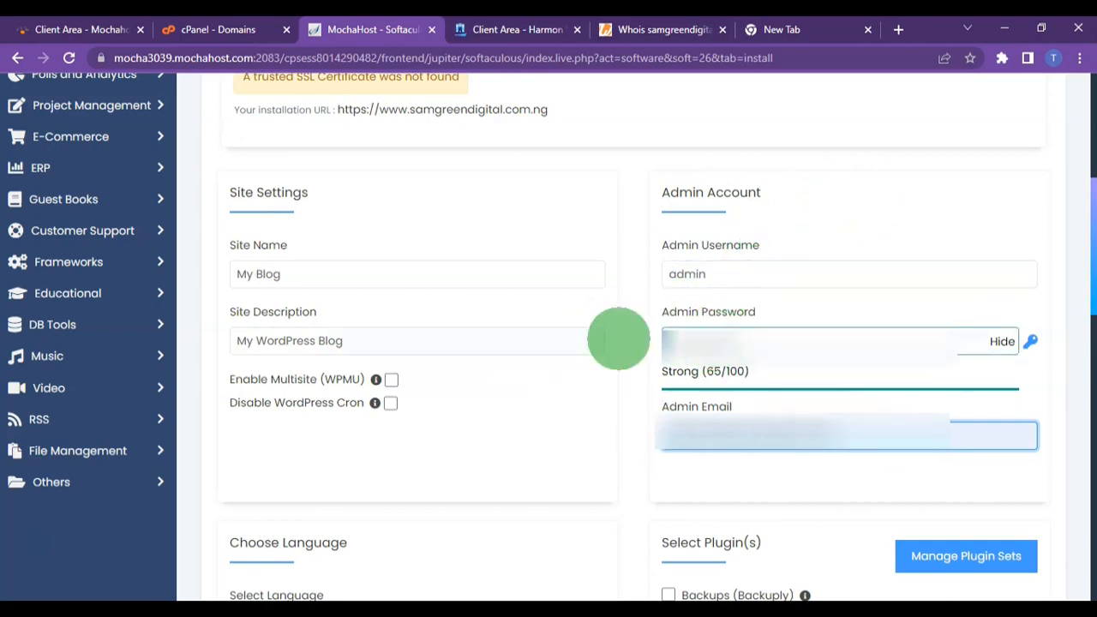
Install WordPress on samgreendigital.com.ng, leaving the advanced options and theme selection at their defaults
scroll(610, 343, down, 5)
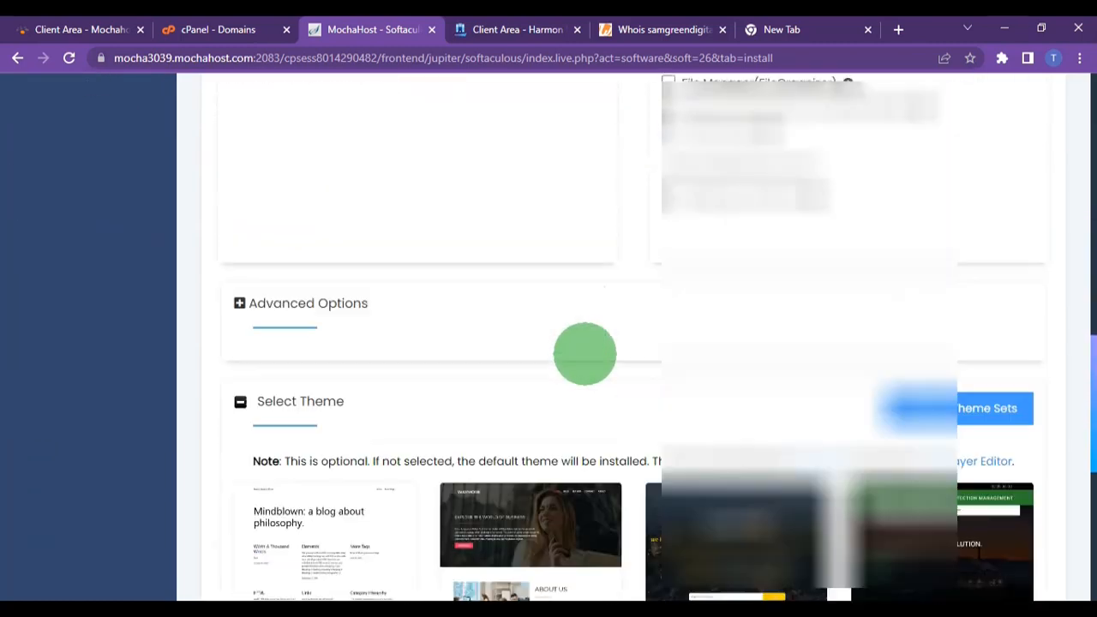
scroll(584, 353, down, 6)
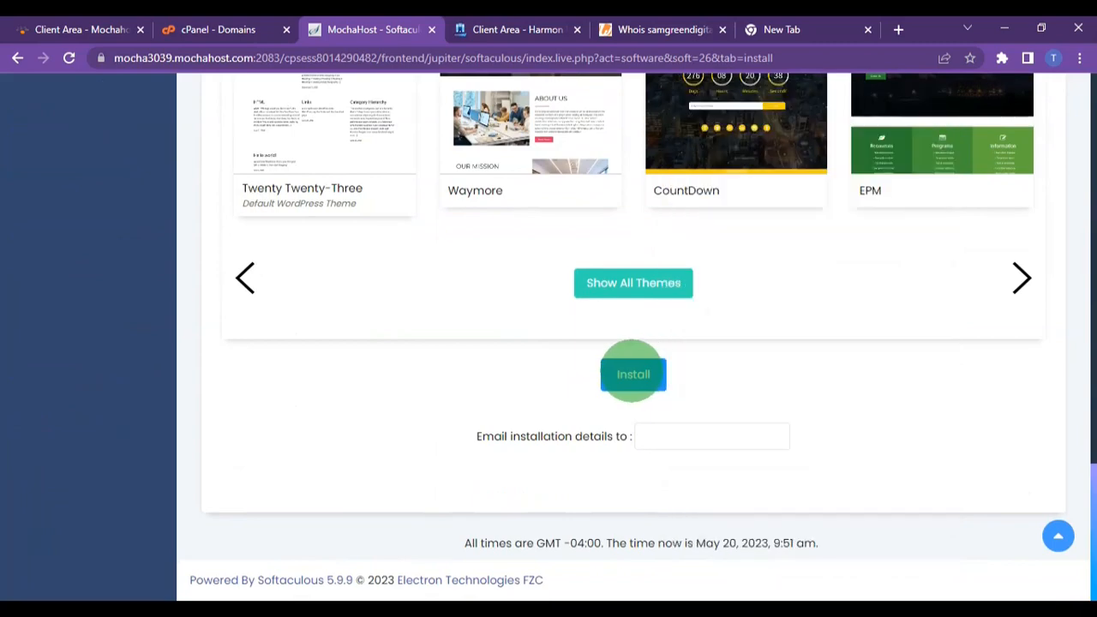
click(634, 374)
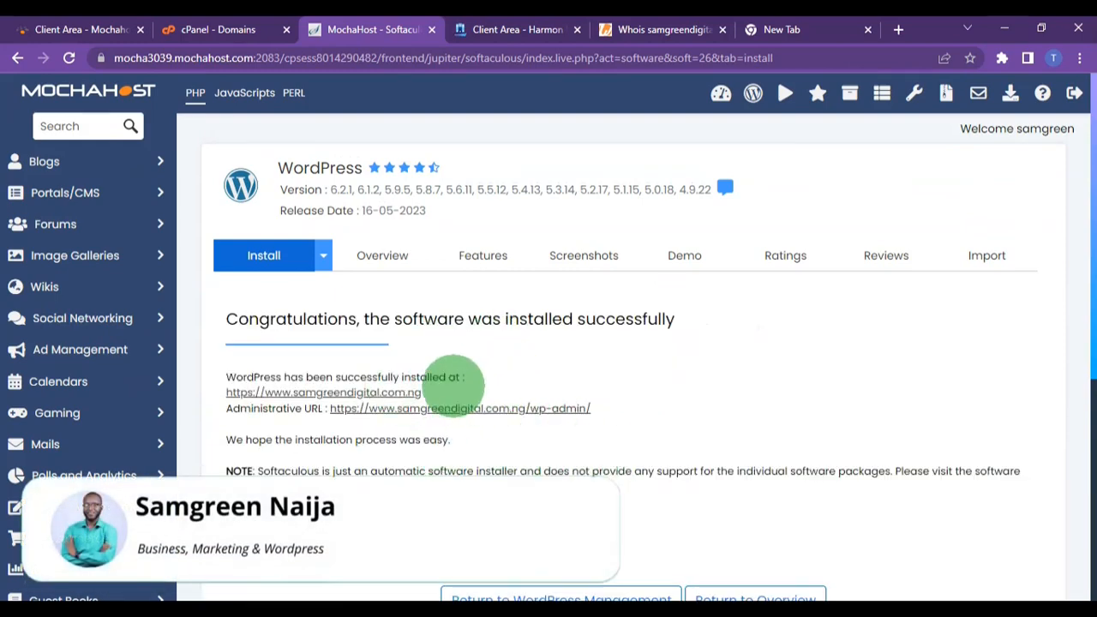
Review the installation result and open the new site's wp-admin administrative URL in a separate browser tab
scroll(567, 371, down, 2)
scroll(565, 370, up, 1)
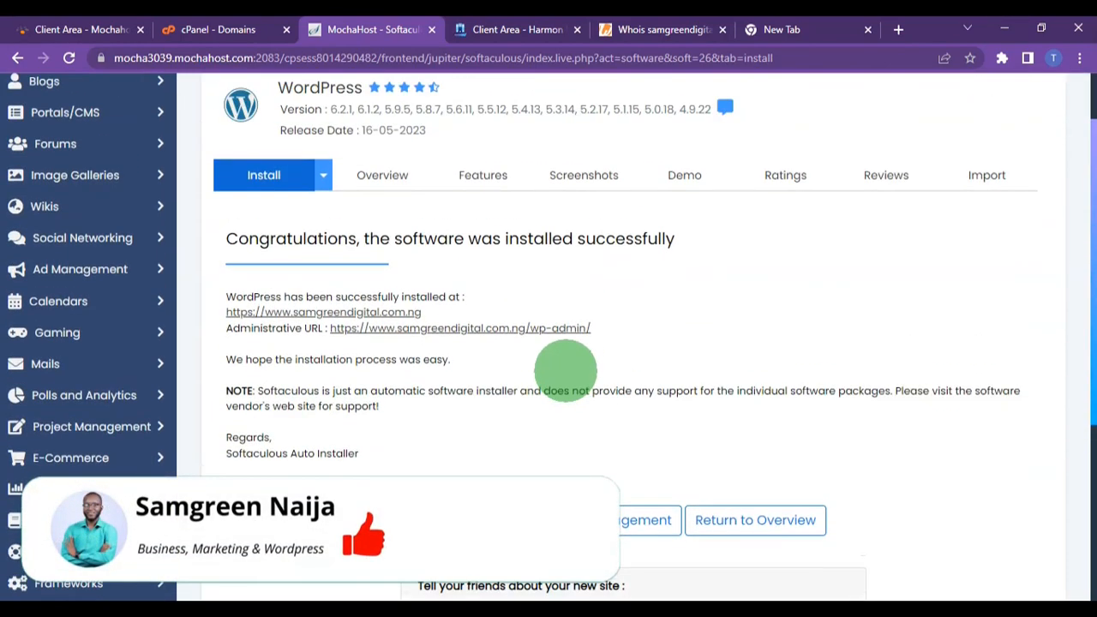
right_click(476, 331)
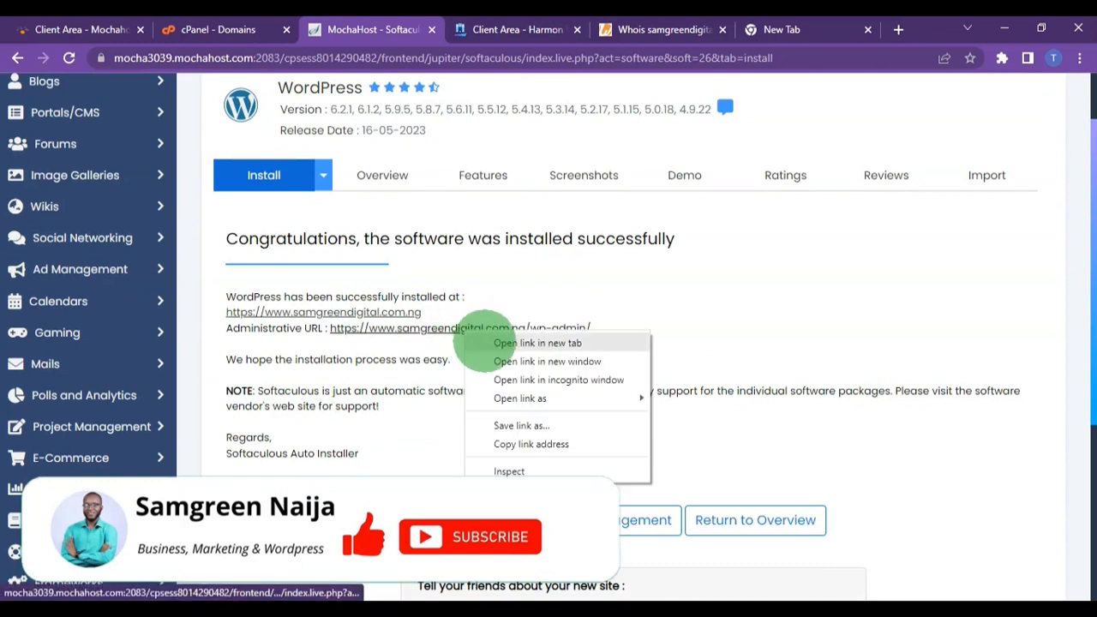
click(497, 343)
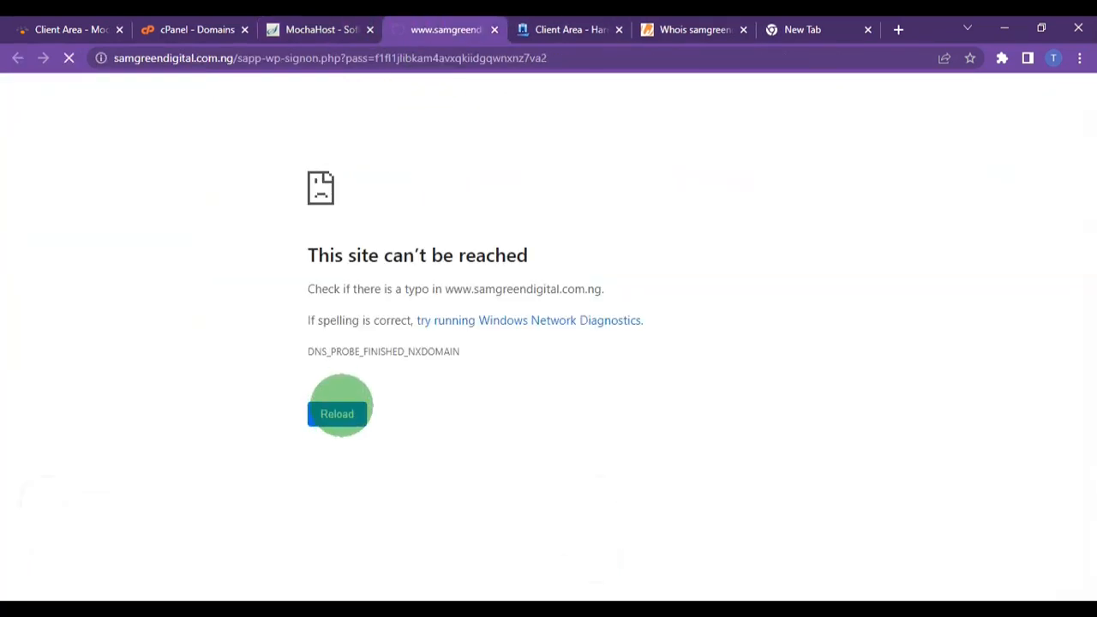
Return to the installation result, and recheck the name servers in the Whois record for samgreendigital.com.ng
click(313, 29)
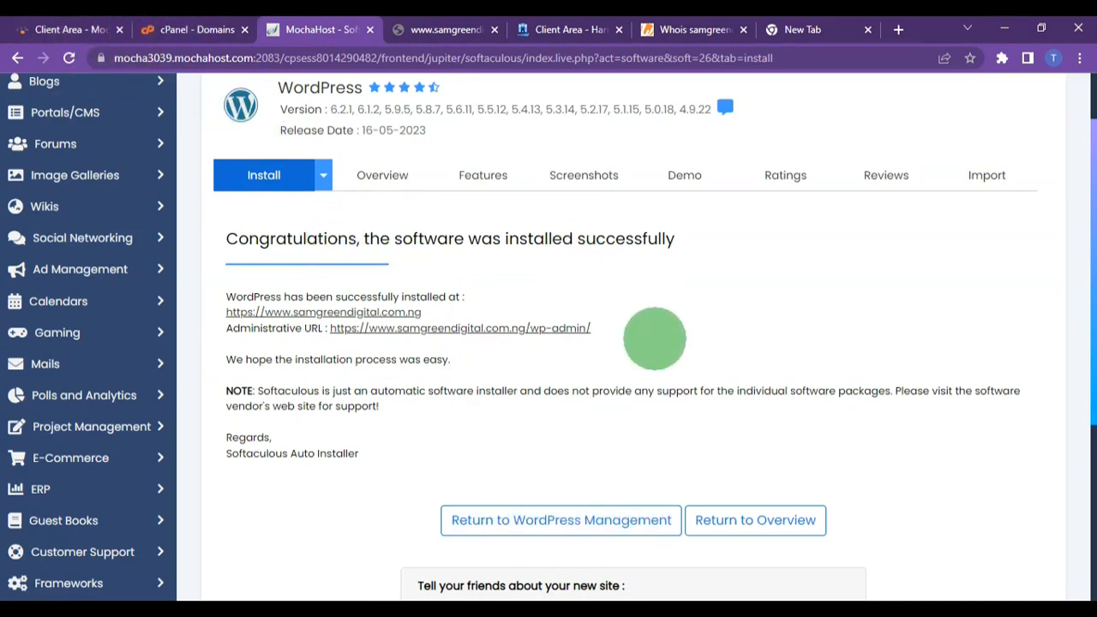
click(692, 29)
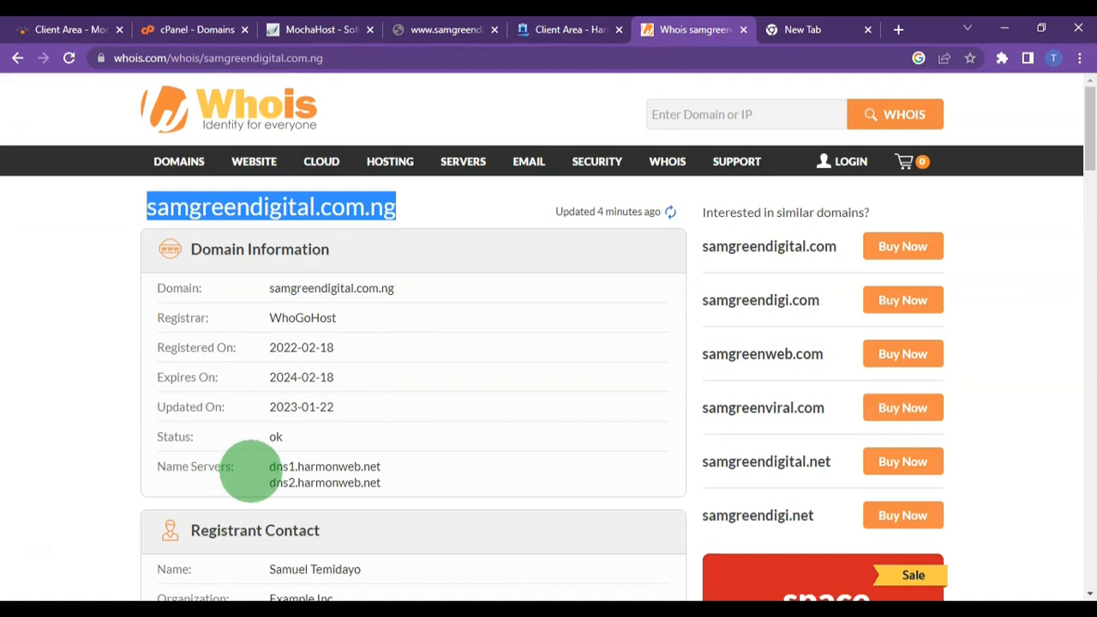
click(68, 58)
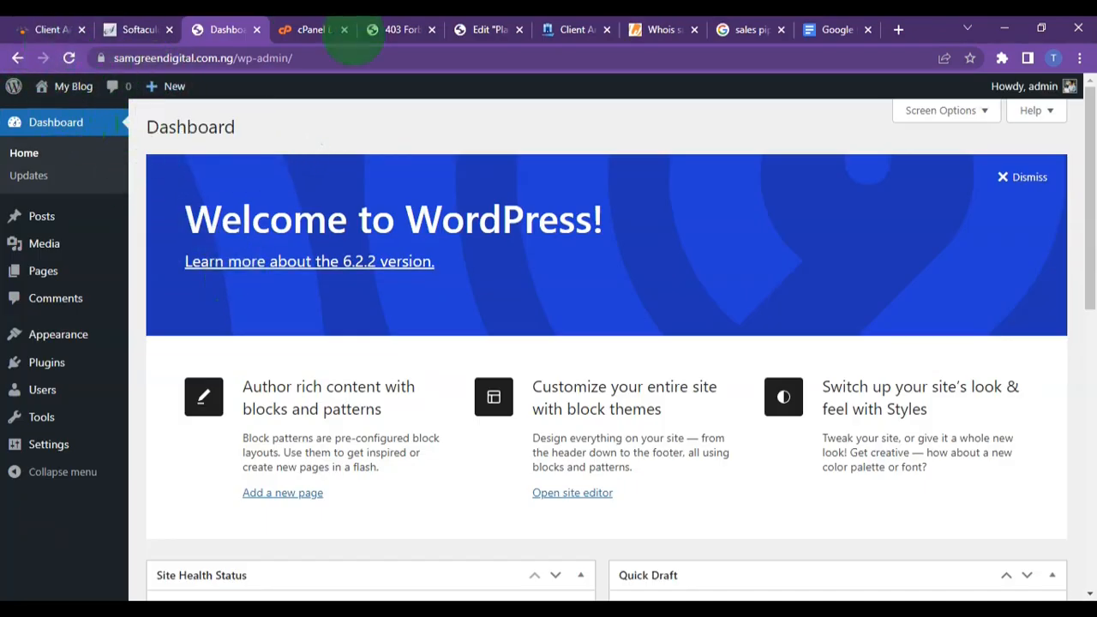
Reload the site's WordPress dashboard and compare it with the name servers listed in the domain's Whois record
click(68, 58)
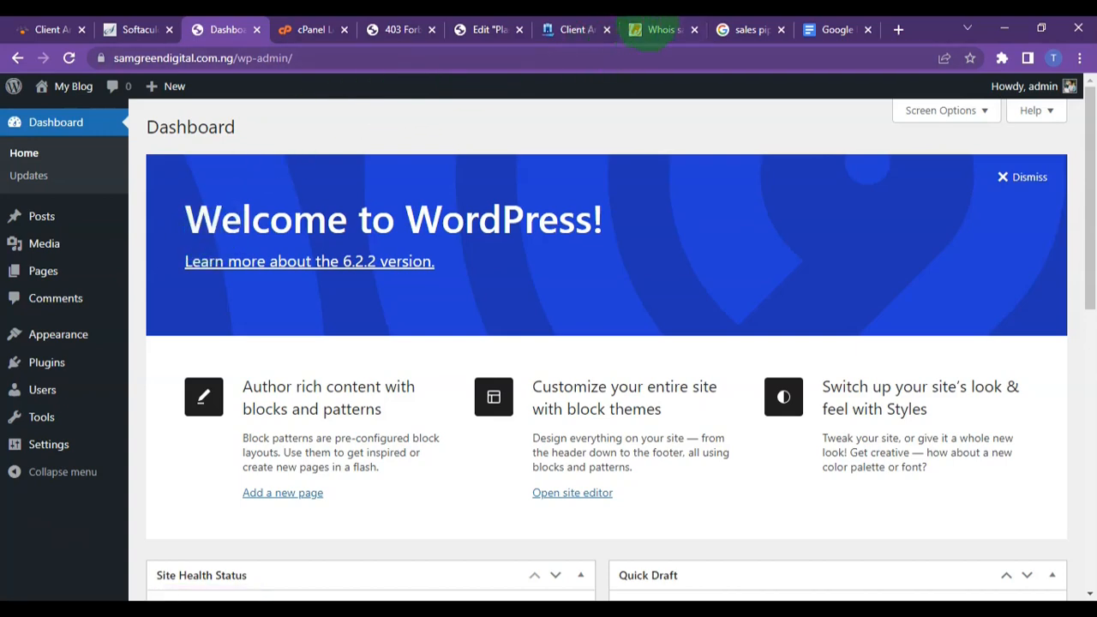
click(651, 31)
scroll(283, 308, down, 2)
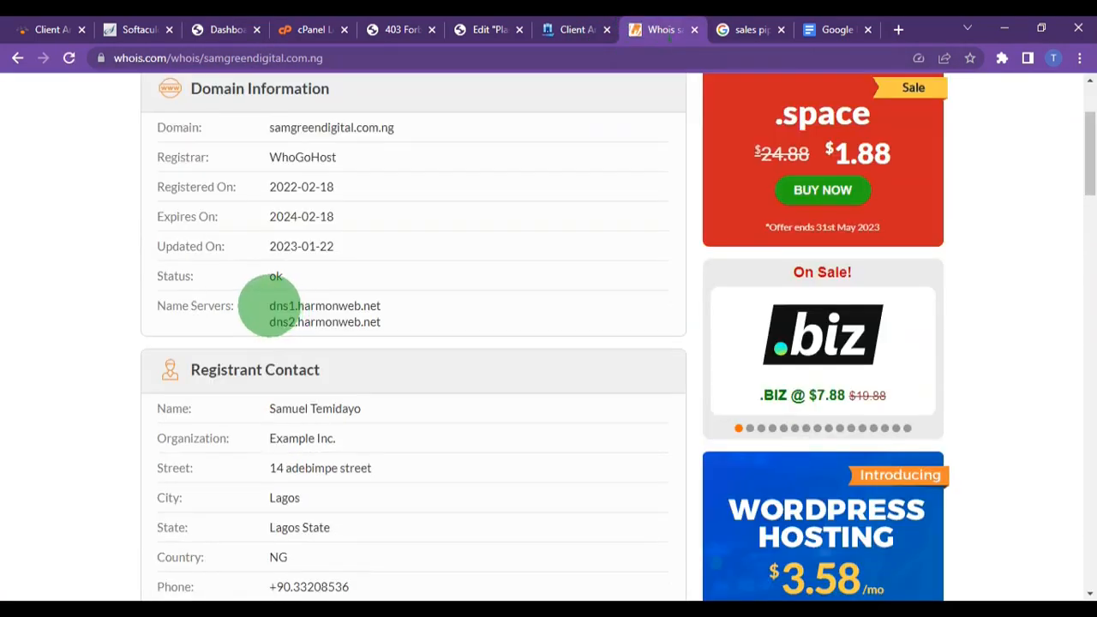
Refresh the Whois record for samgreendigital.com.ng and recheck its listed name servers
drag(270, 306, 439, 304)
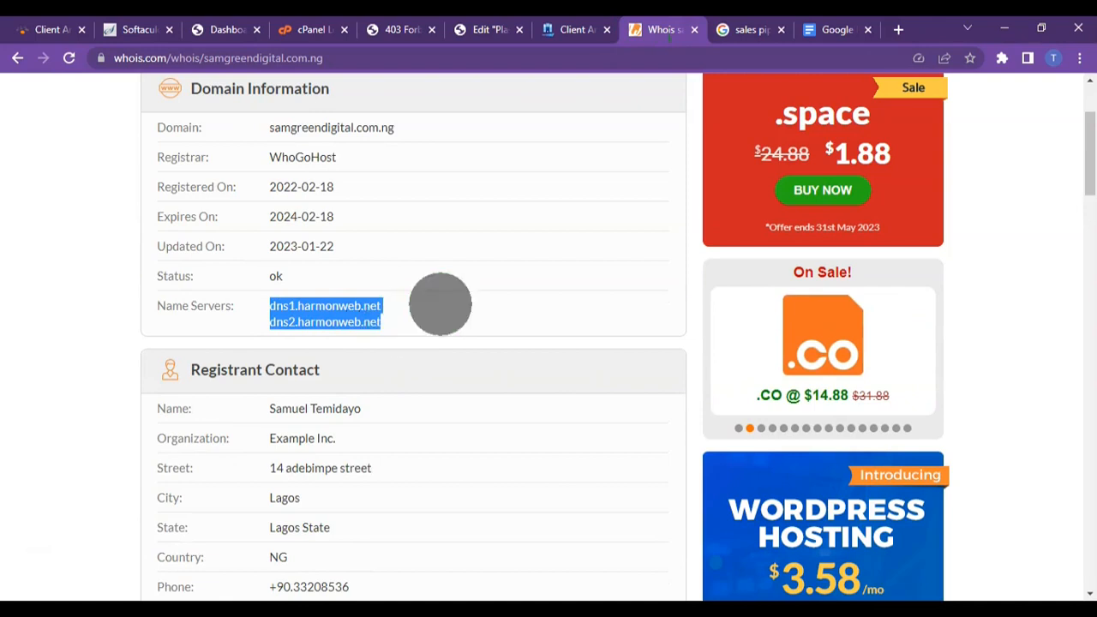
click(440, 304)
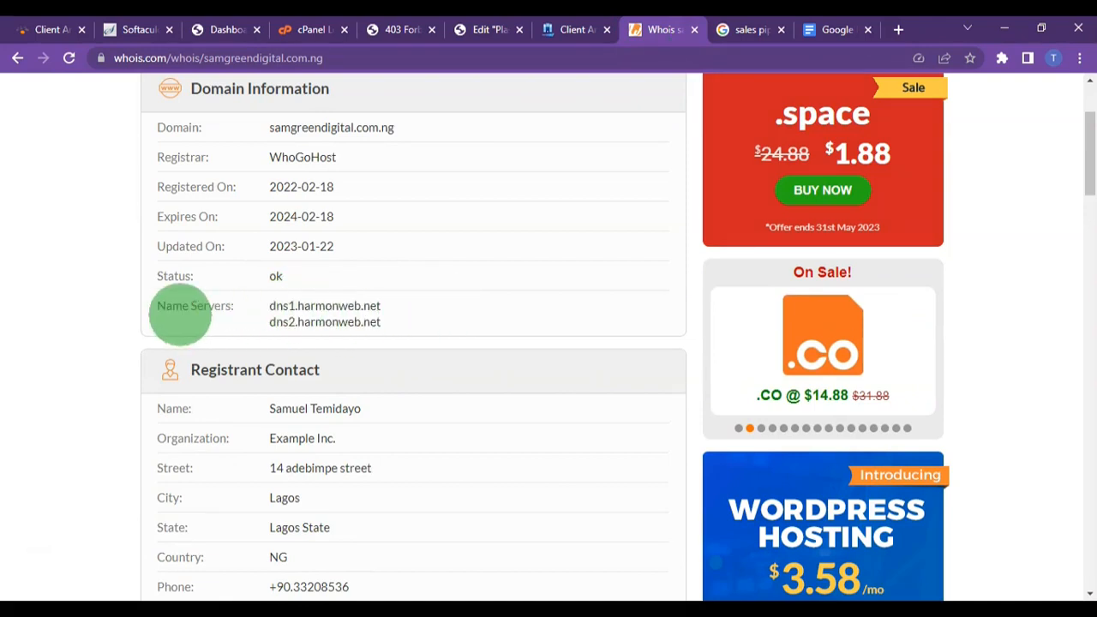
scroll(377, 314, up, 2)
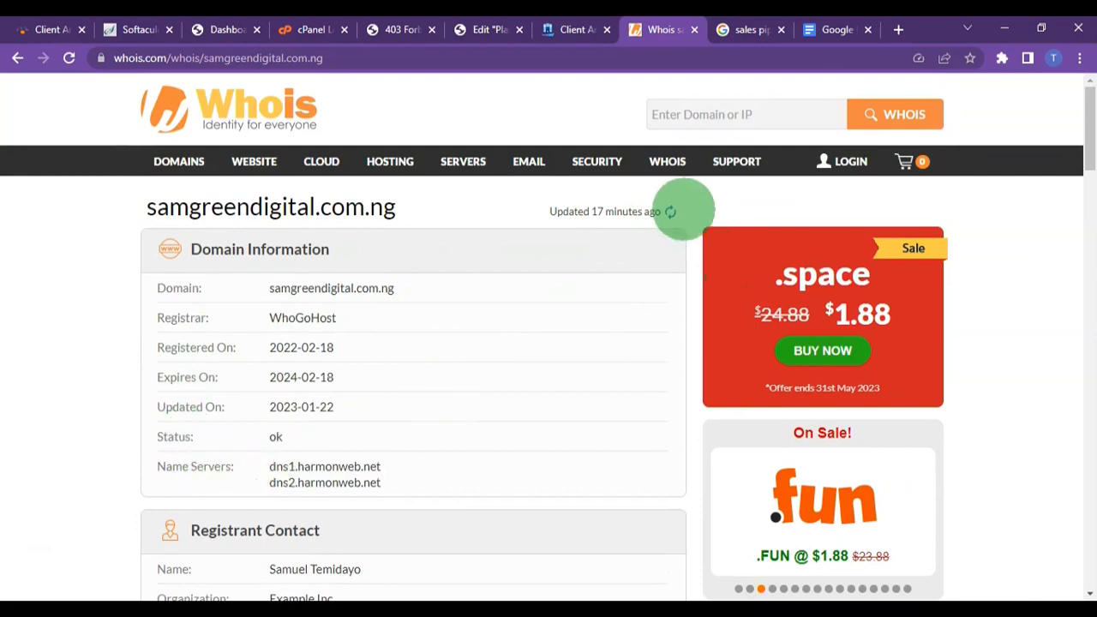
click(669, 211)
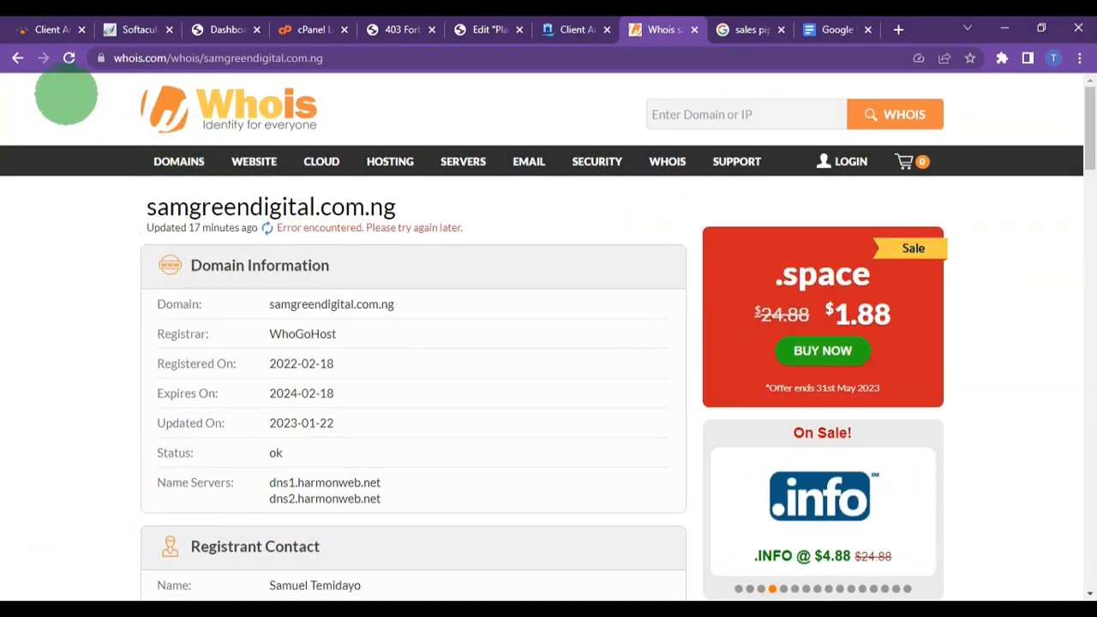
click(68, 57)
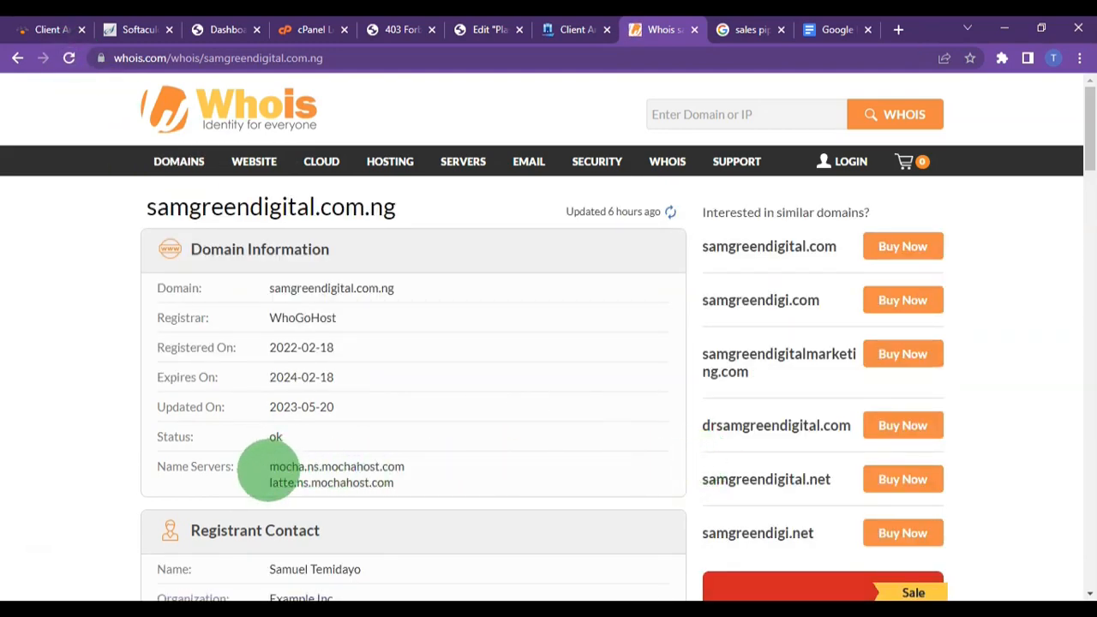
drag(268, 468, 427, 476)
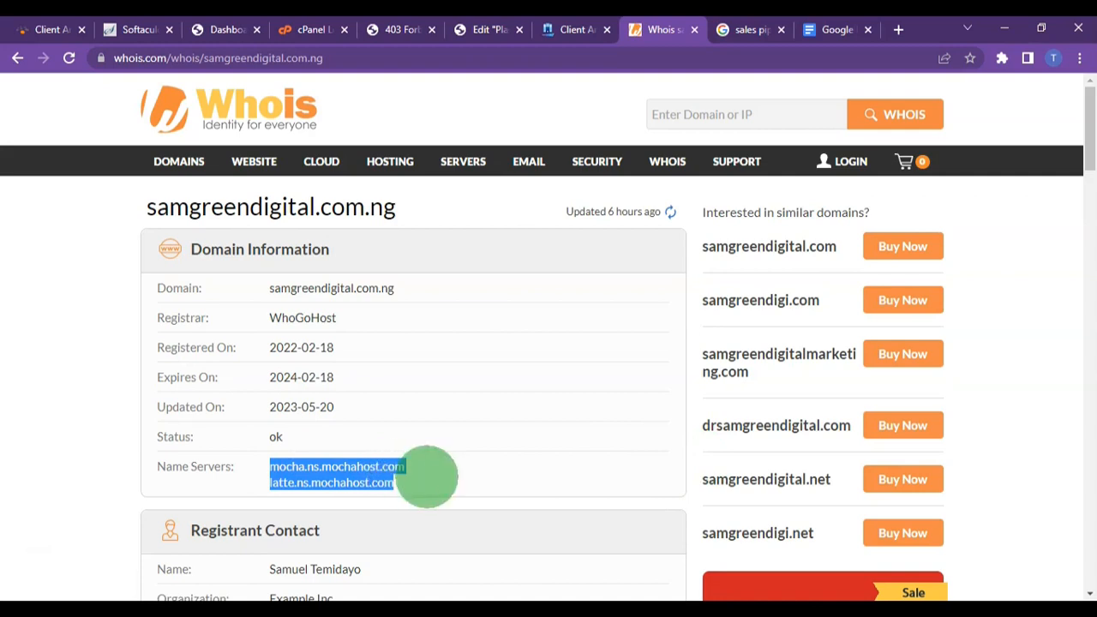
click(477, 470)
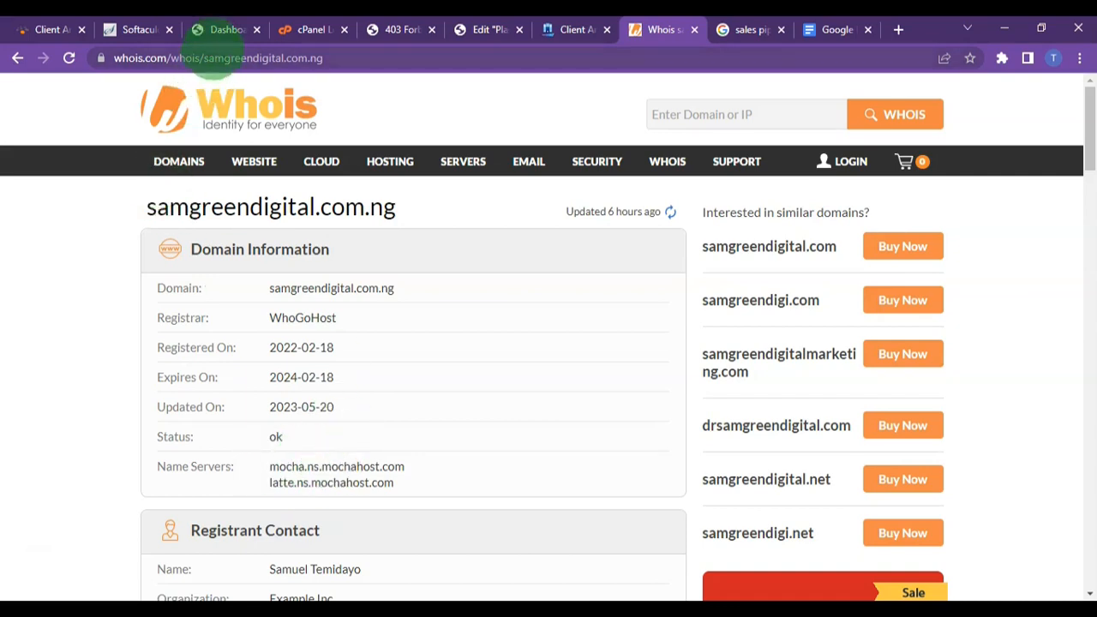
Open the new WordPress site's front page in a separate browser tab from its dashboard and look through it
click(221, 29)
mouse_move(69, 85)
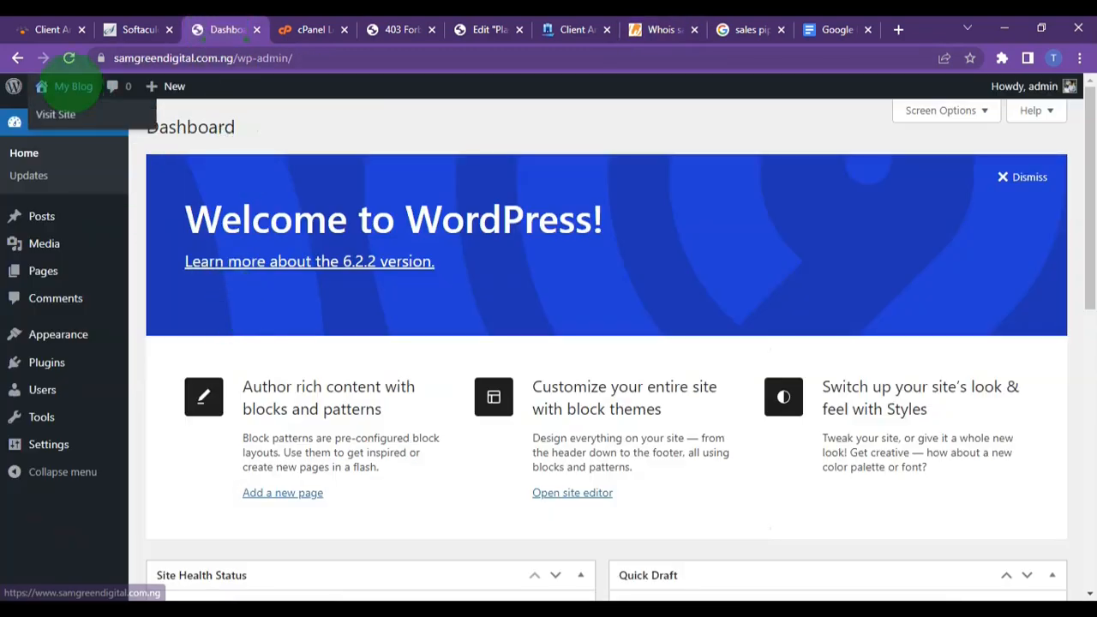
right_click(53, 113)
click(123, 126)
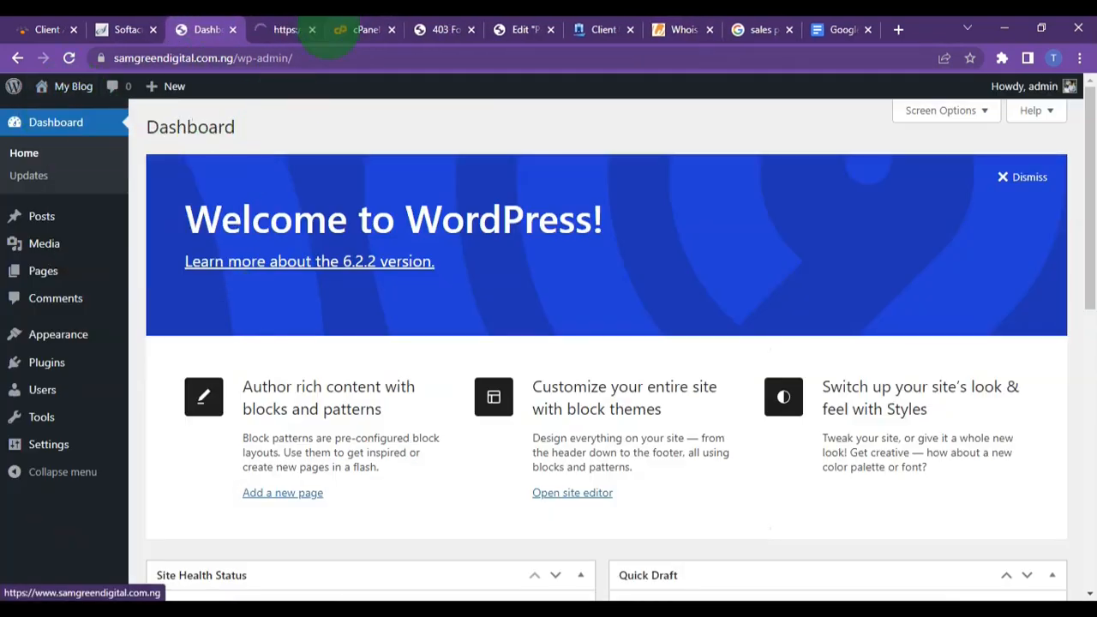
click(287, 29)
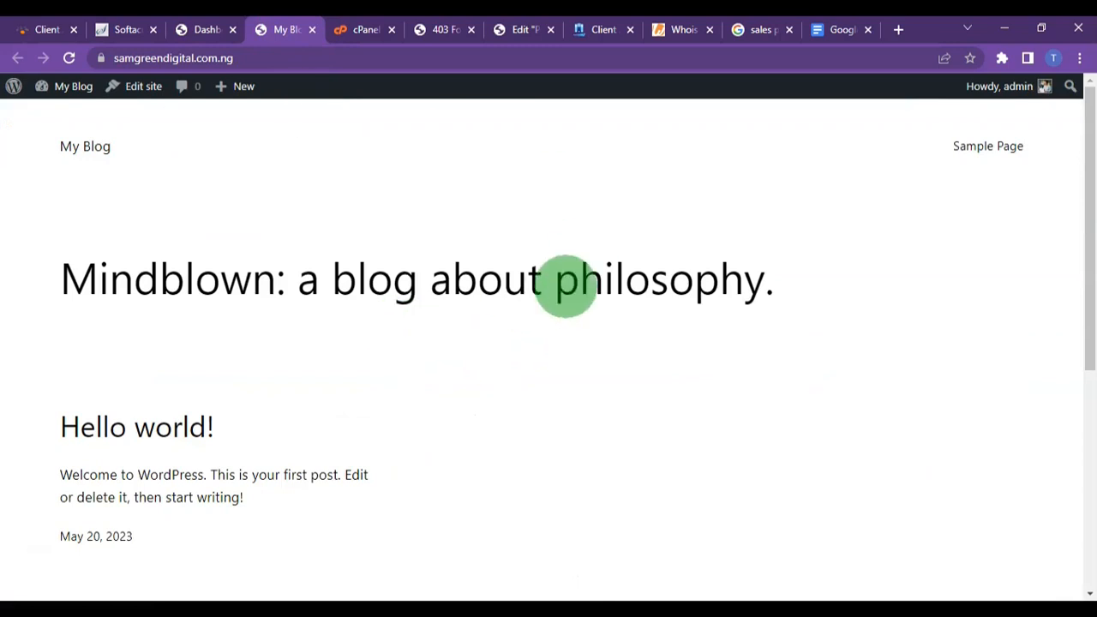
scroll(583, 292, down, 3)
scroll(540, 337, up, 3)
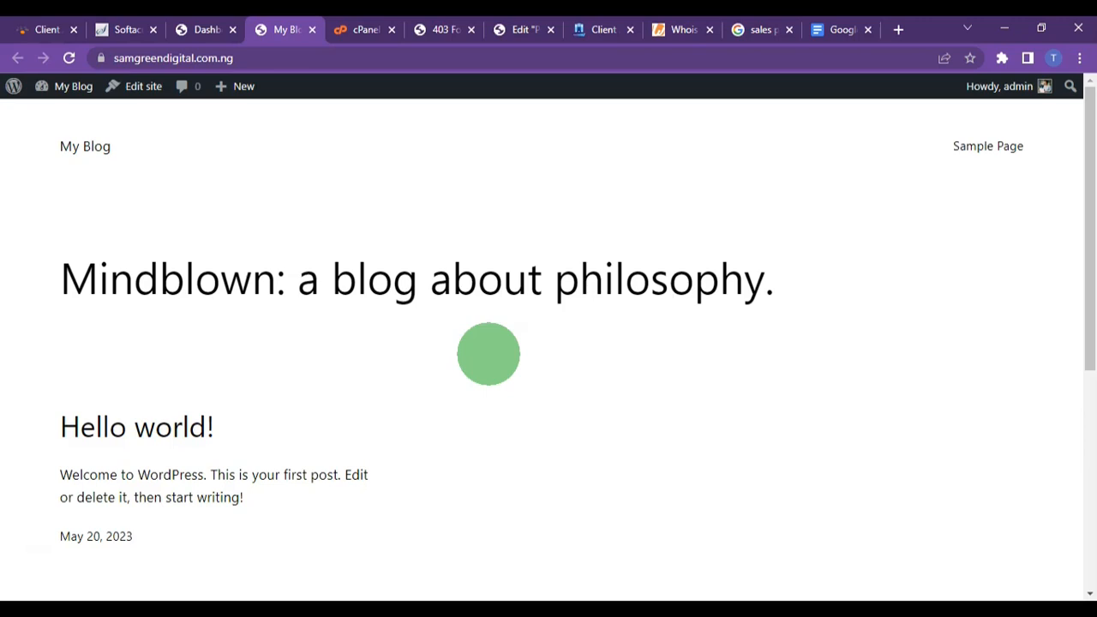
Find the plugin "Migration, Backup, Staging – WPvivid" by searching for wpvivid in the WordPress dashboard, then install and activate it
click(202, 30)
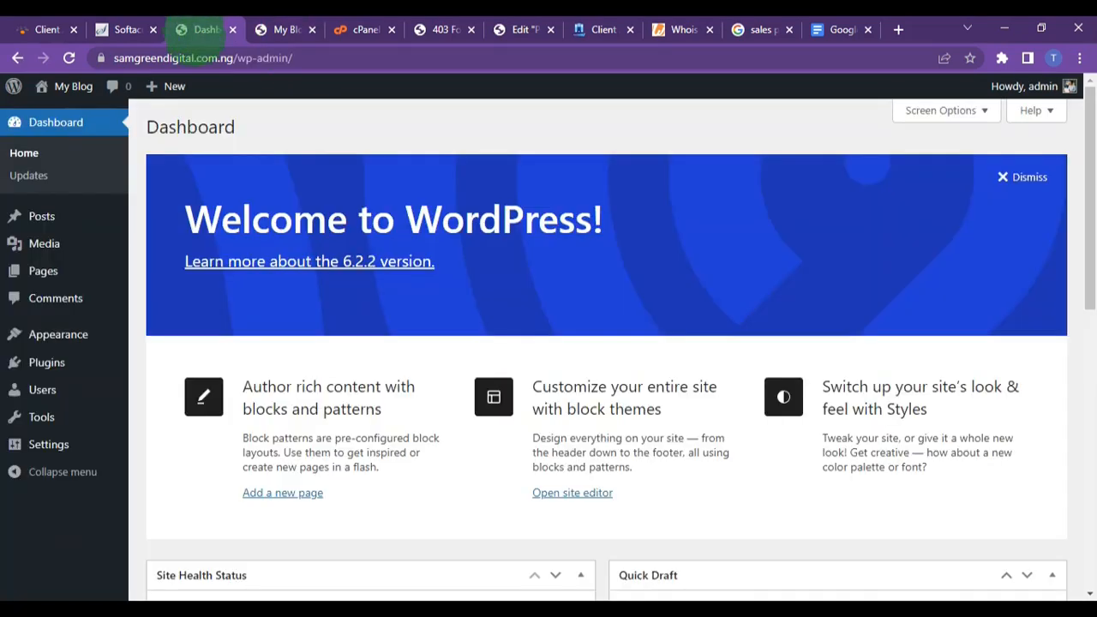
click(34, 357)
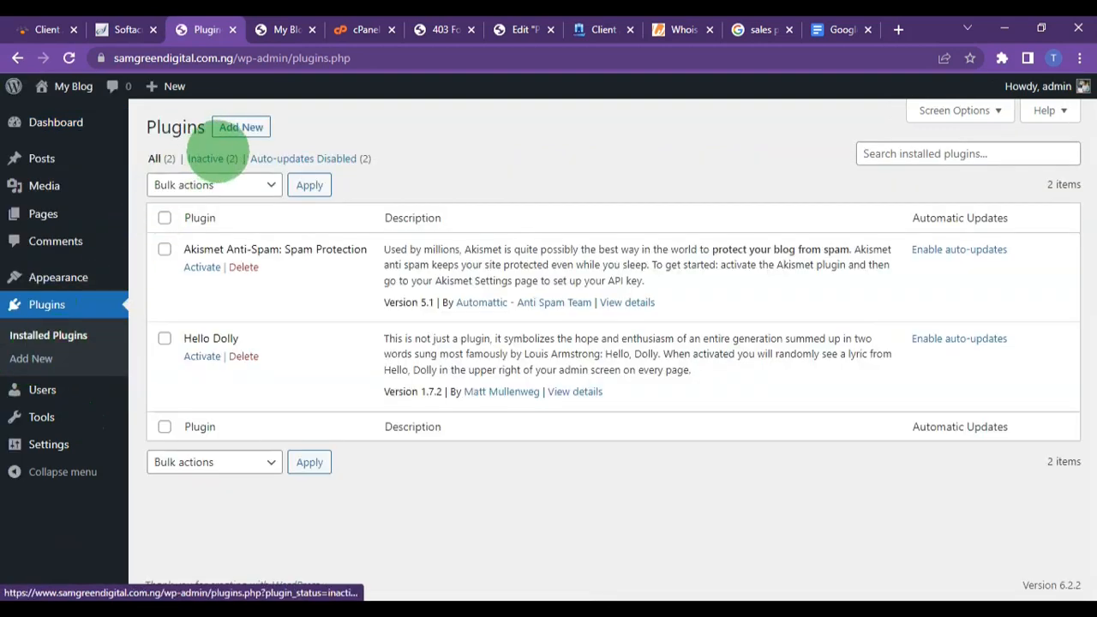
click(240, 127)
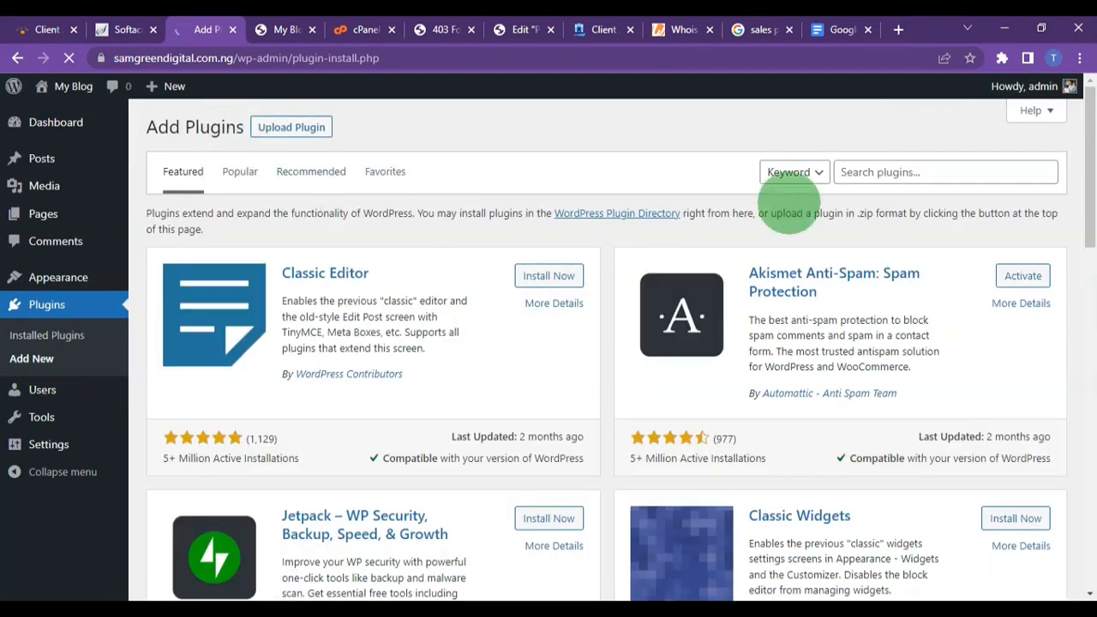
click(911, 170)
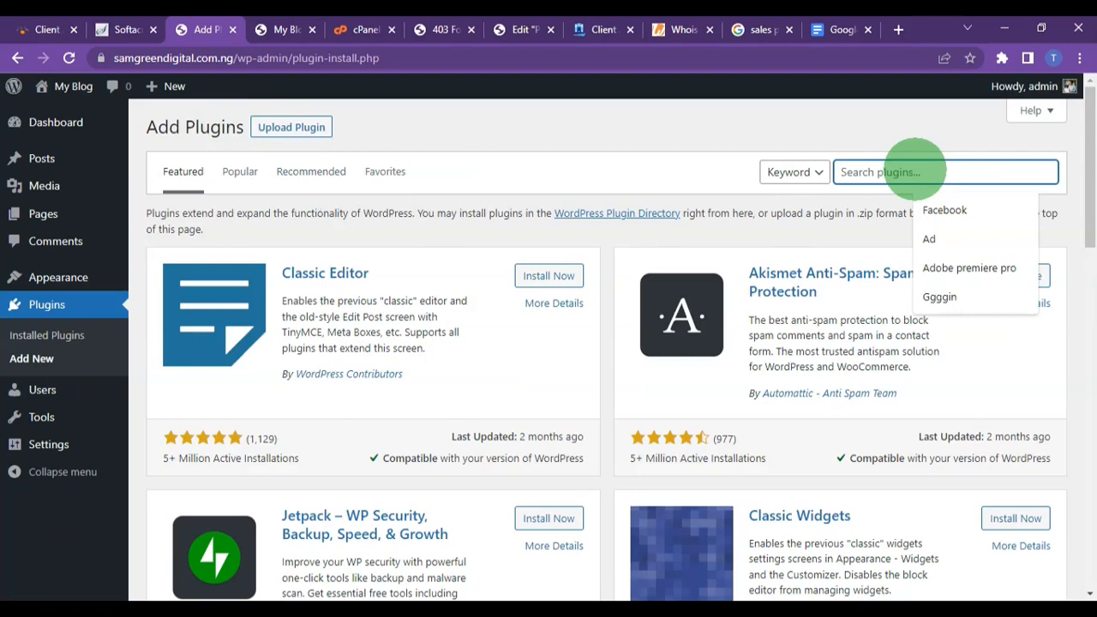
text(wp)
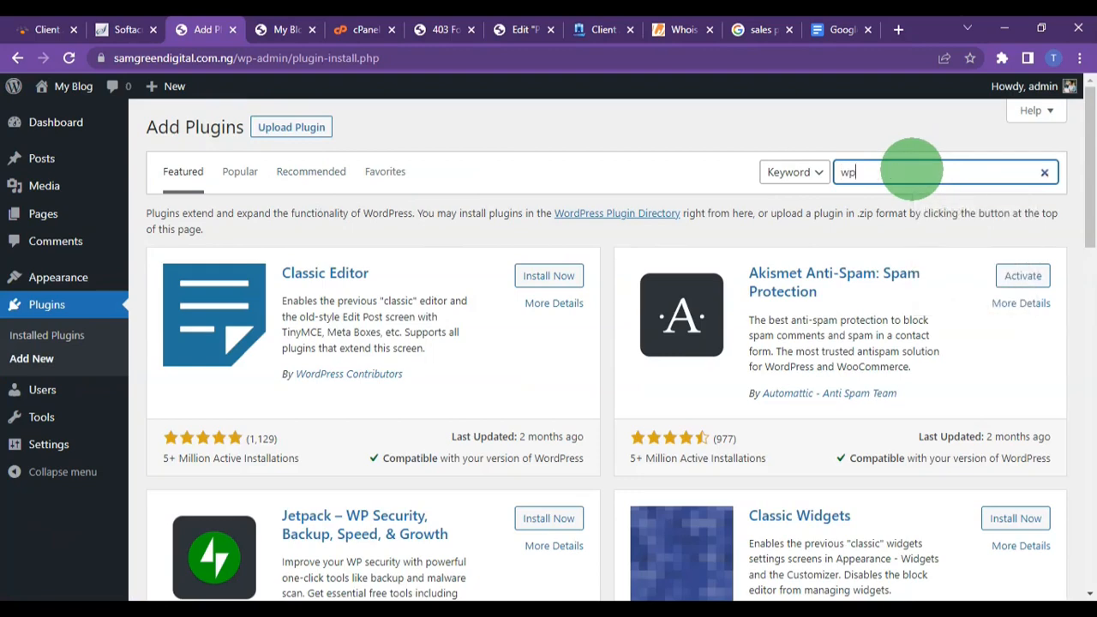
text(vivid)
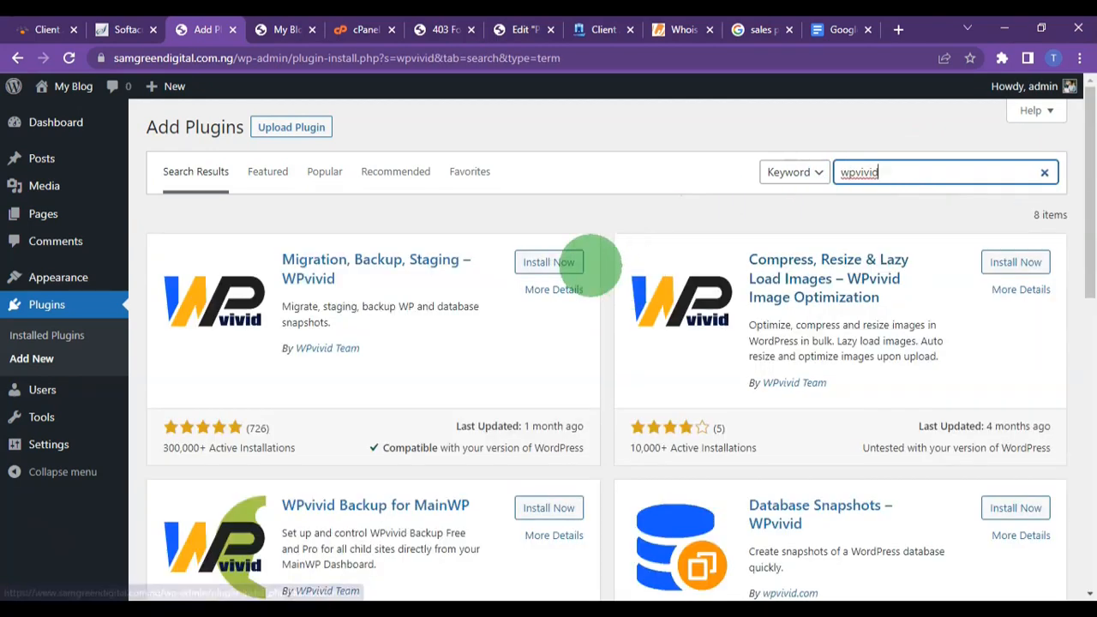
click(532, 262)
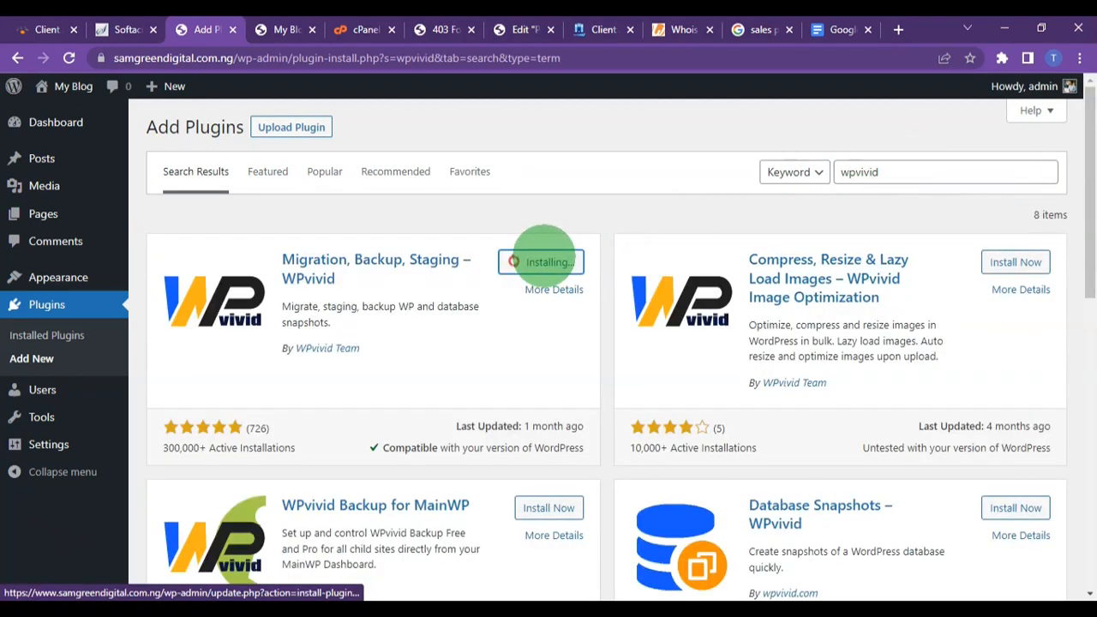
click(558, 259)
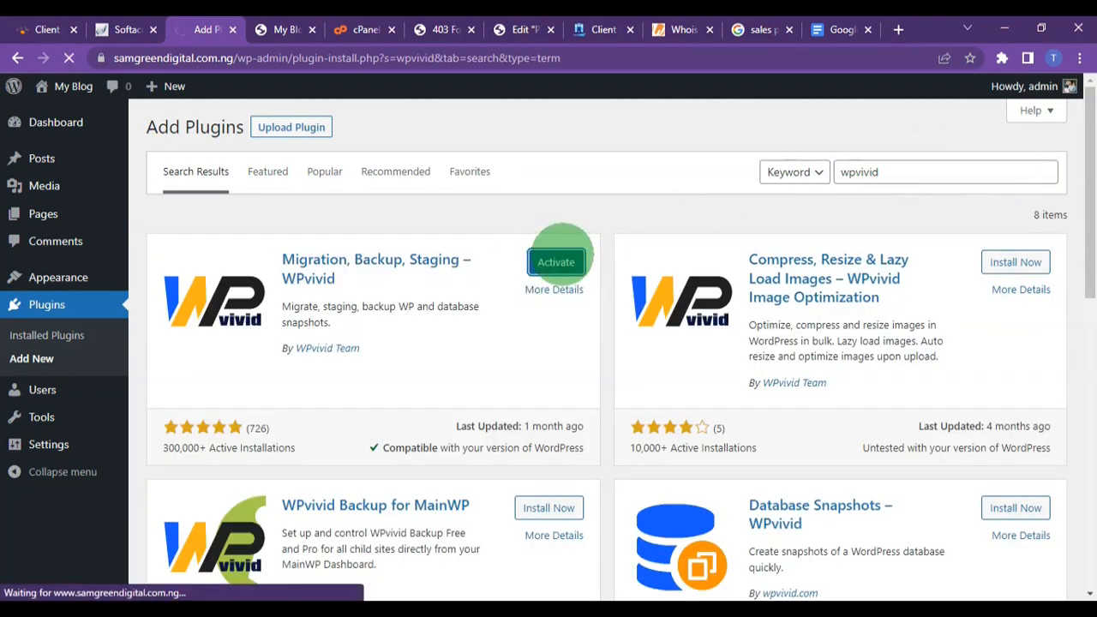
scroll(314, 262, down, 3)
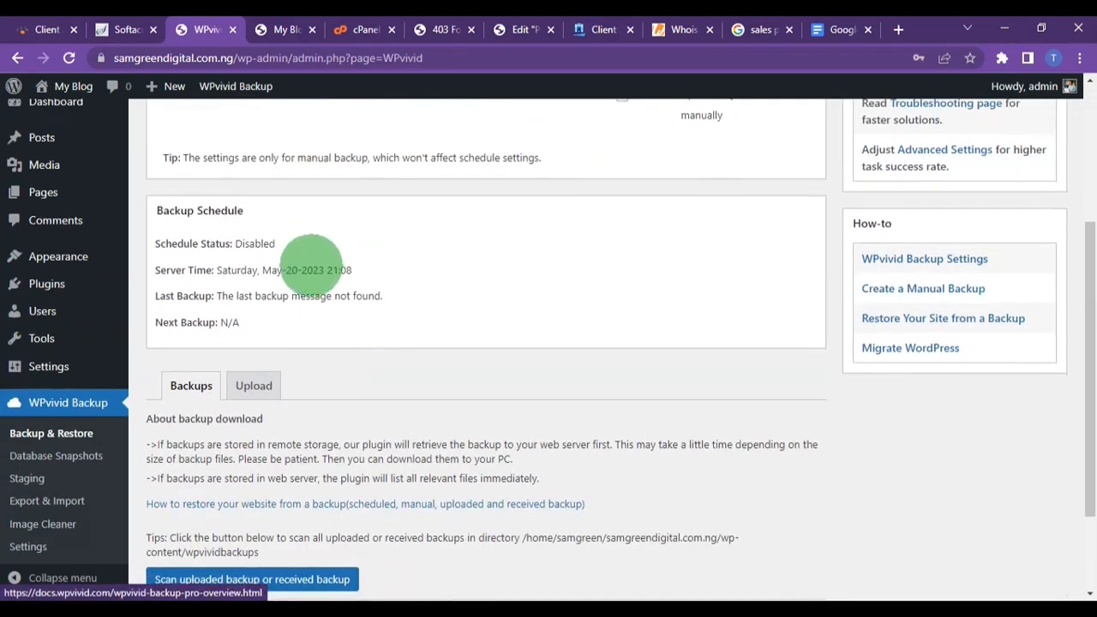
scroll(310, 264, down, 2)
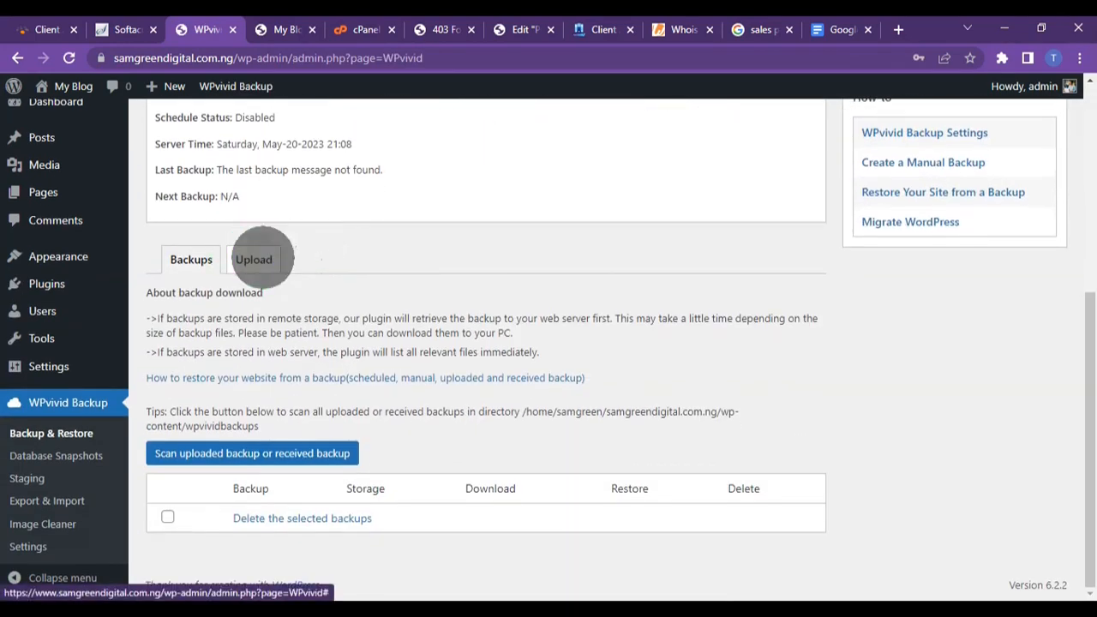
click(254, 258)
scroll(473, 380, down, 6)
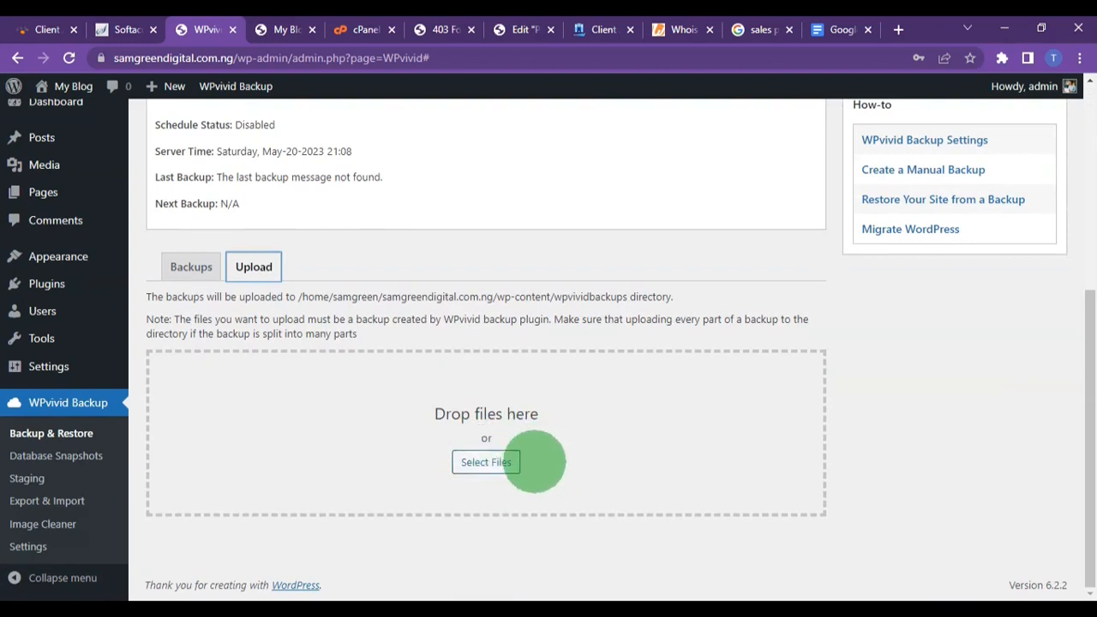
click(486, 462)
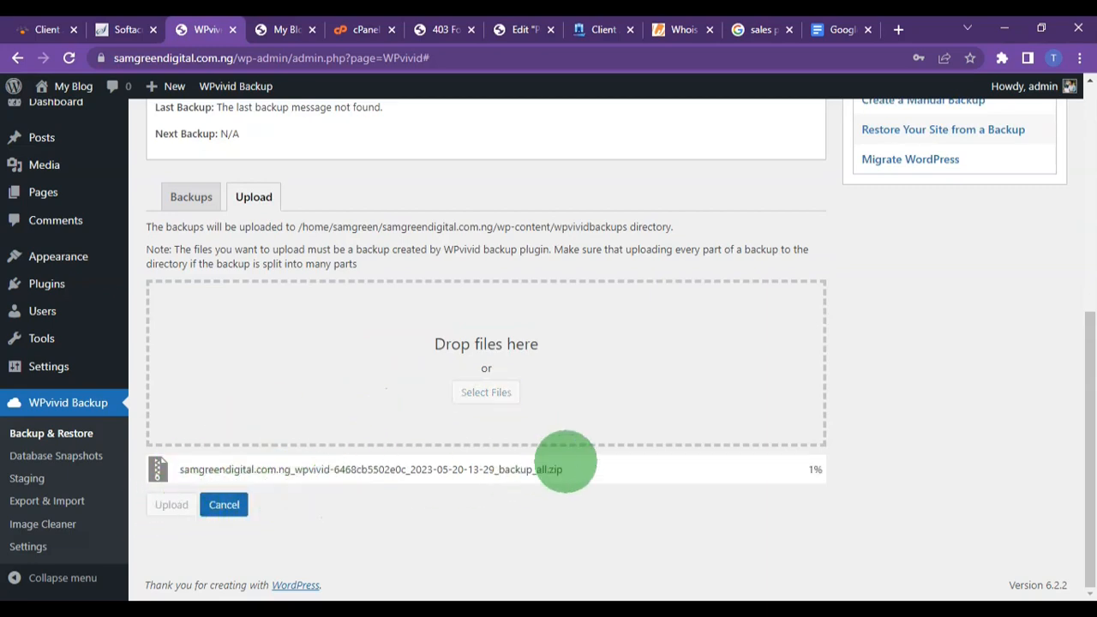
drag(808, 467, 832, 471)
click(839, 471)
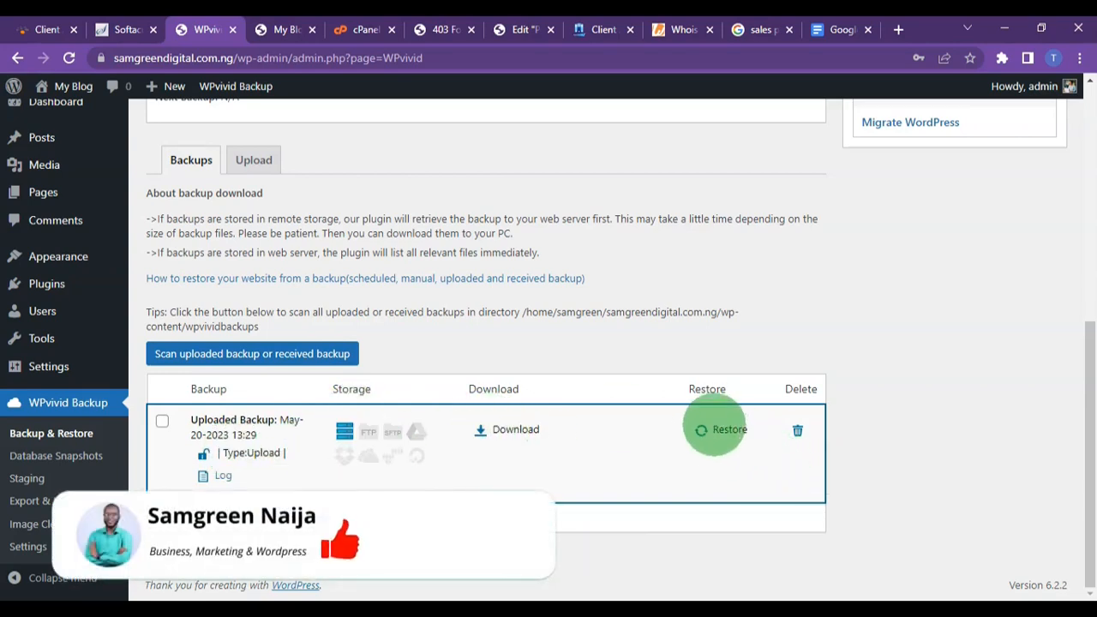
Restore the site from the uploaded May-20-2023 13:29 backup, confirming that the restore should continue
click(712, 429)
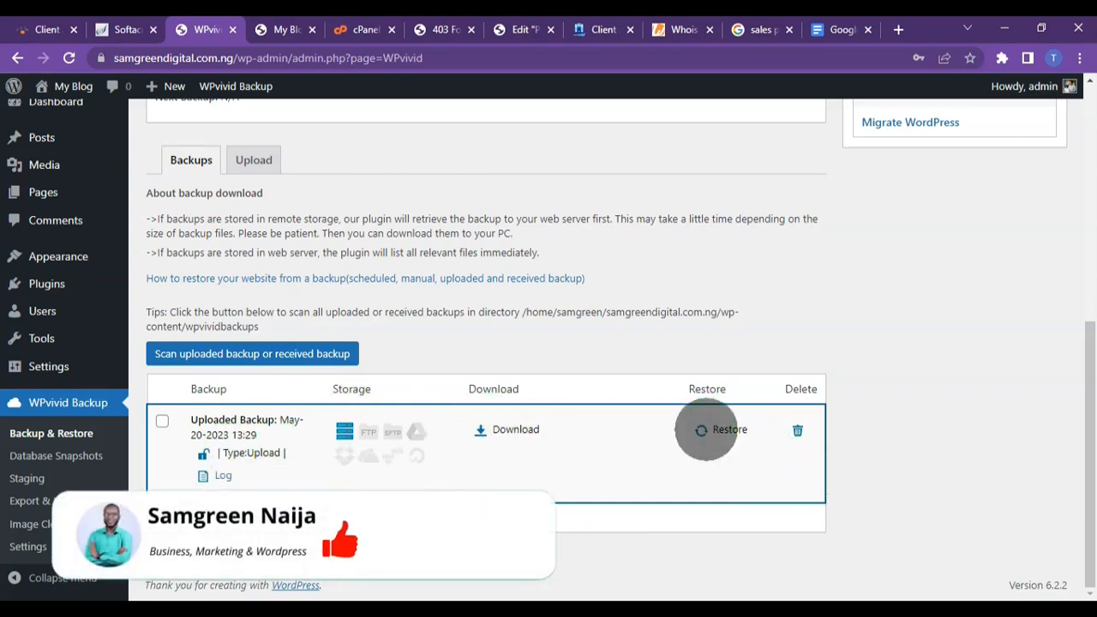
scroll(374, 384, down, 2)
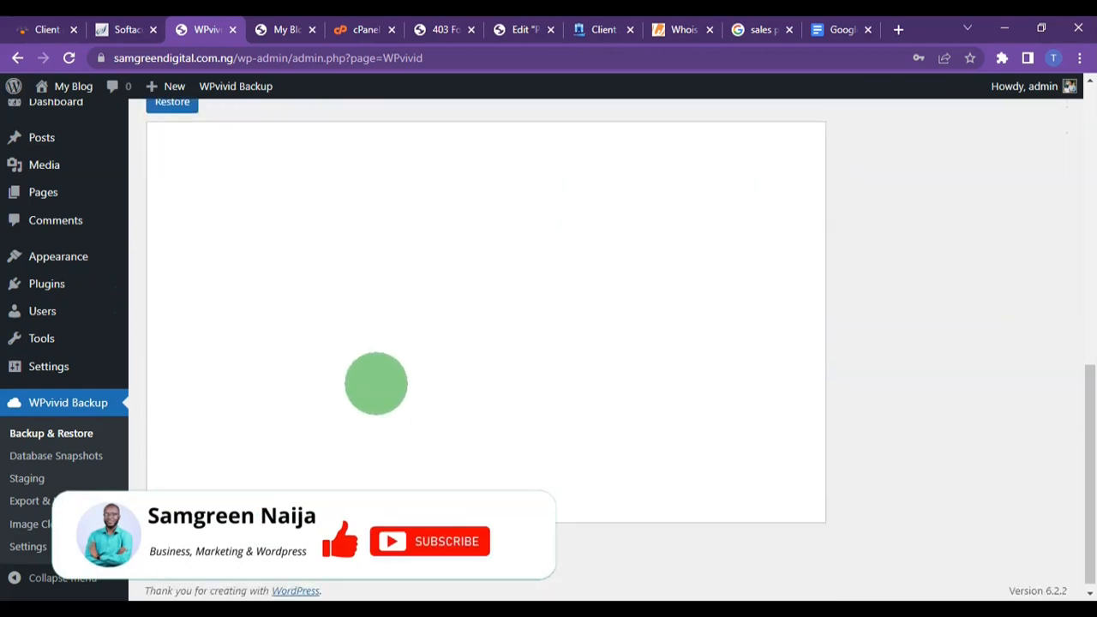
scroll(375, 385, up, 4)
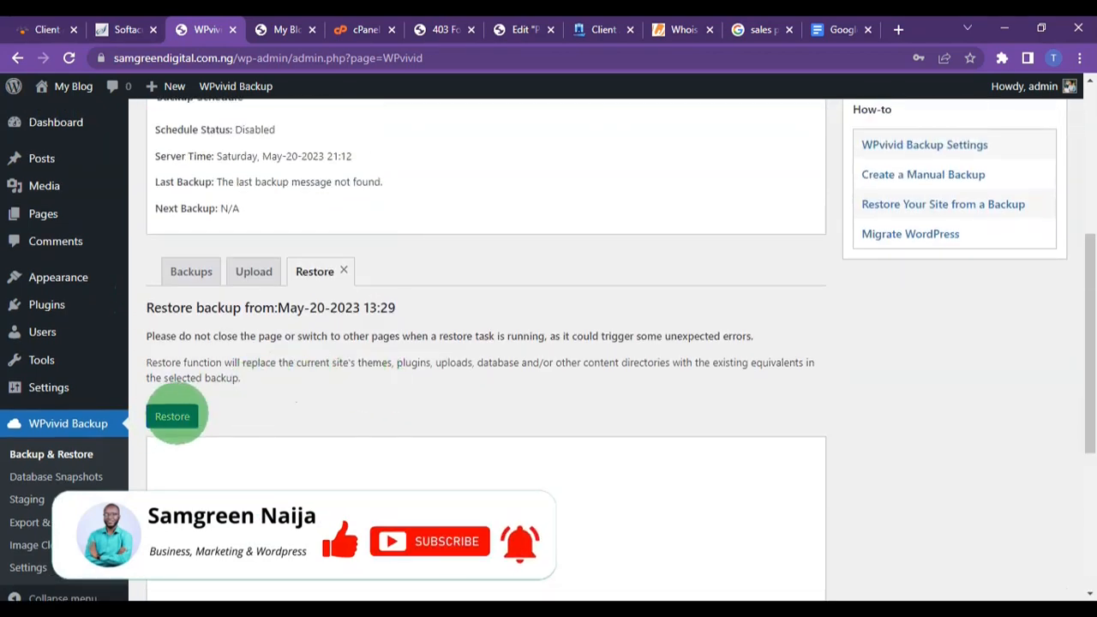
click(172, 416)
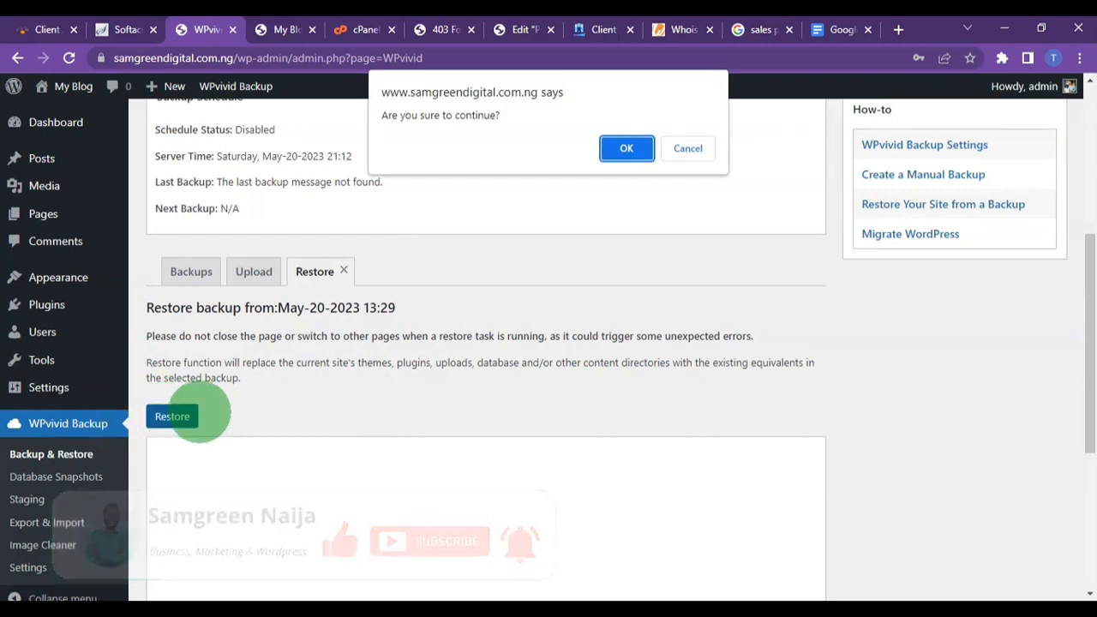
click(626, 146)
scroll(443, 400, down, 2)
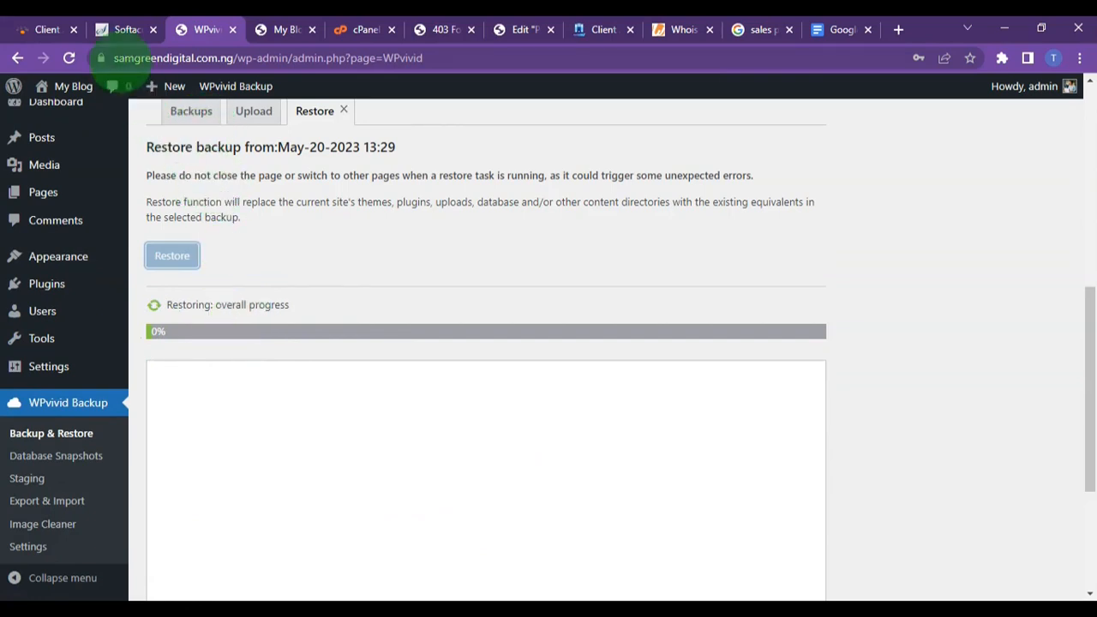
Check the restore progress alongside the Softaculous WordPress installations list, and acknowledge the restore's completion
click(120, 30)
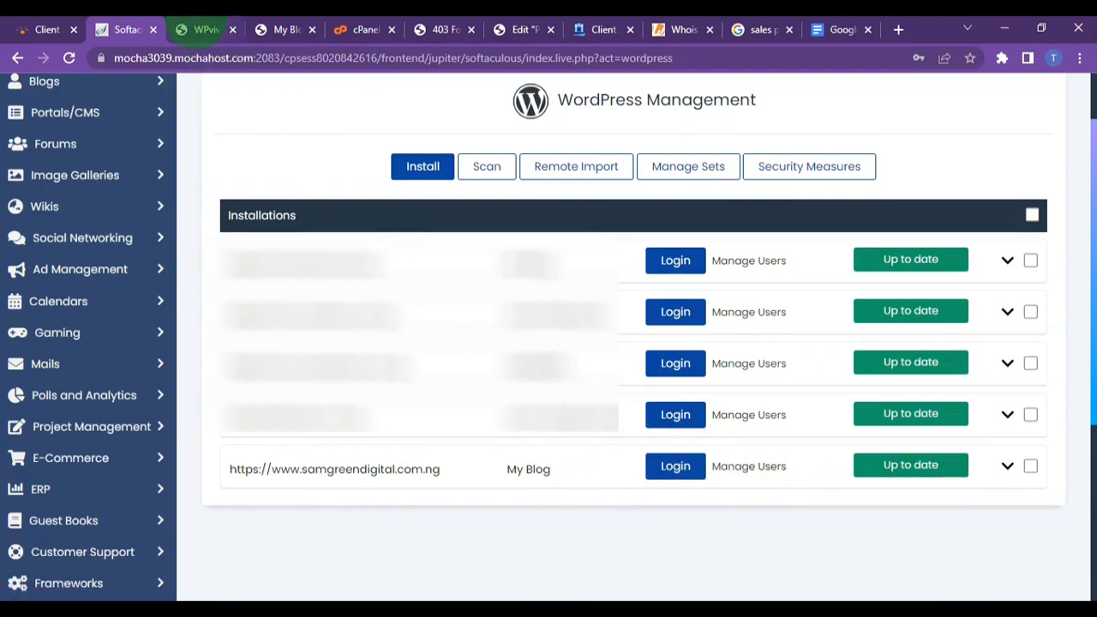
click(197, 29)
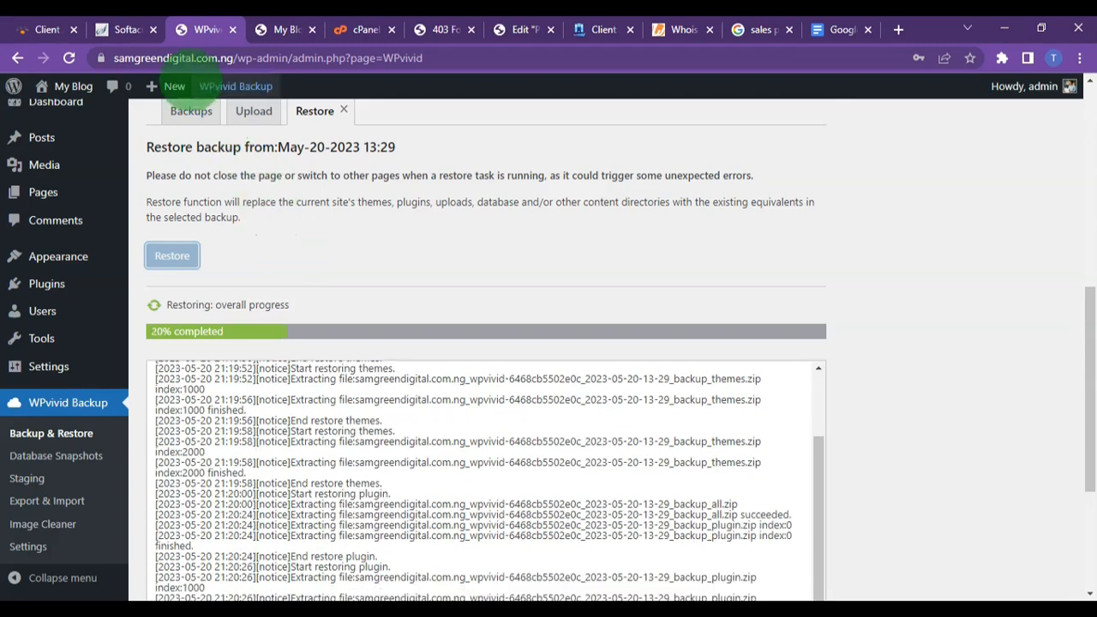
click(103, 29)
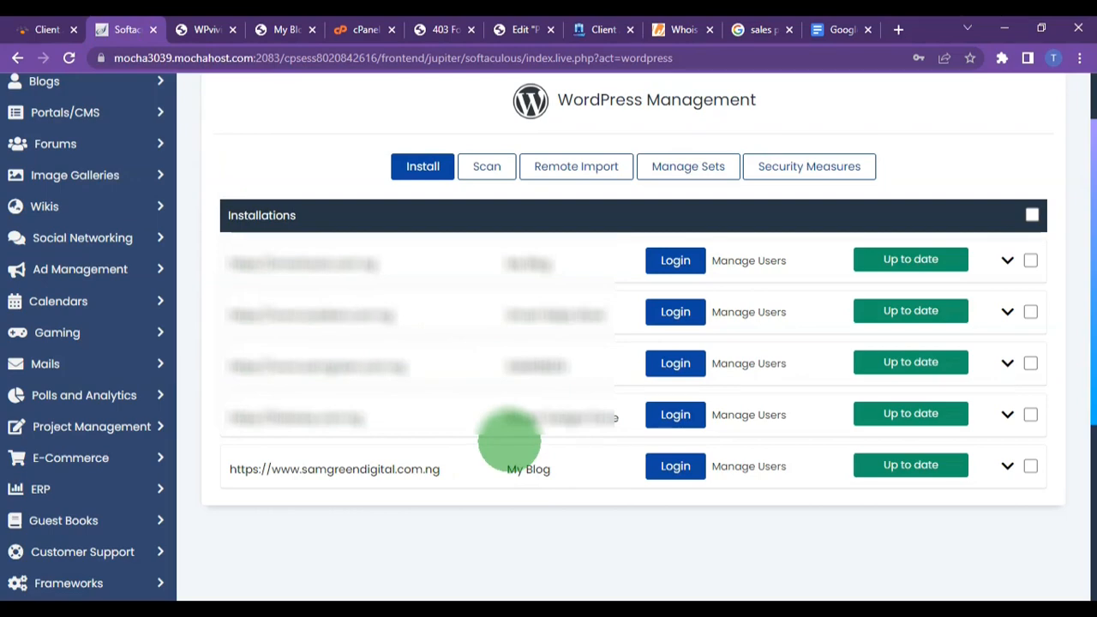
click(205, 29)
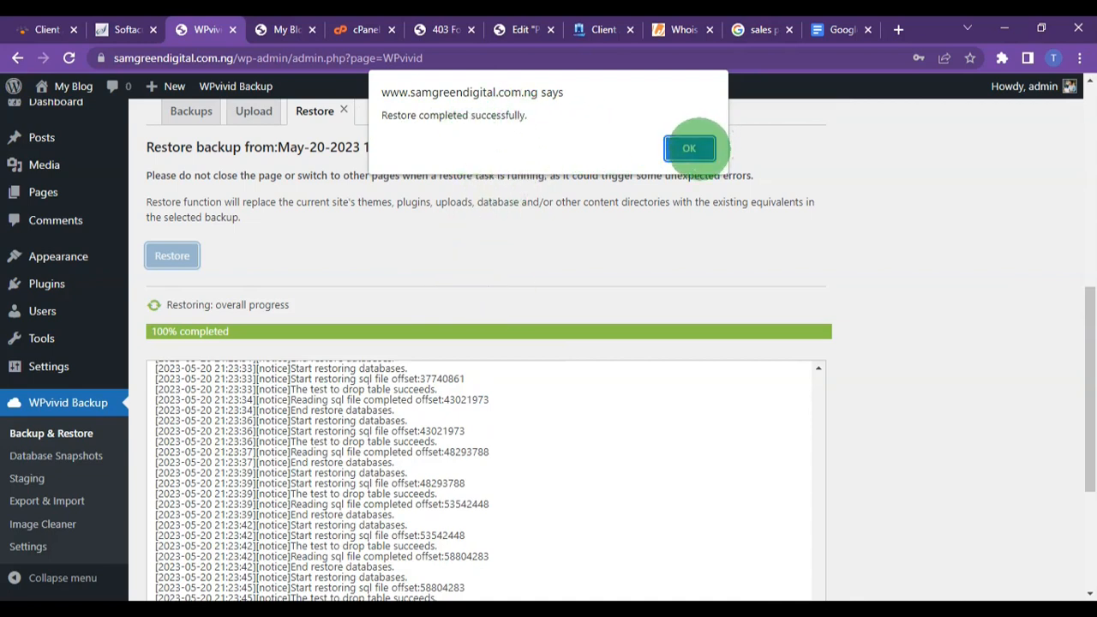
click(689, 149)
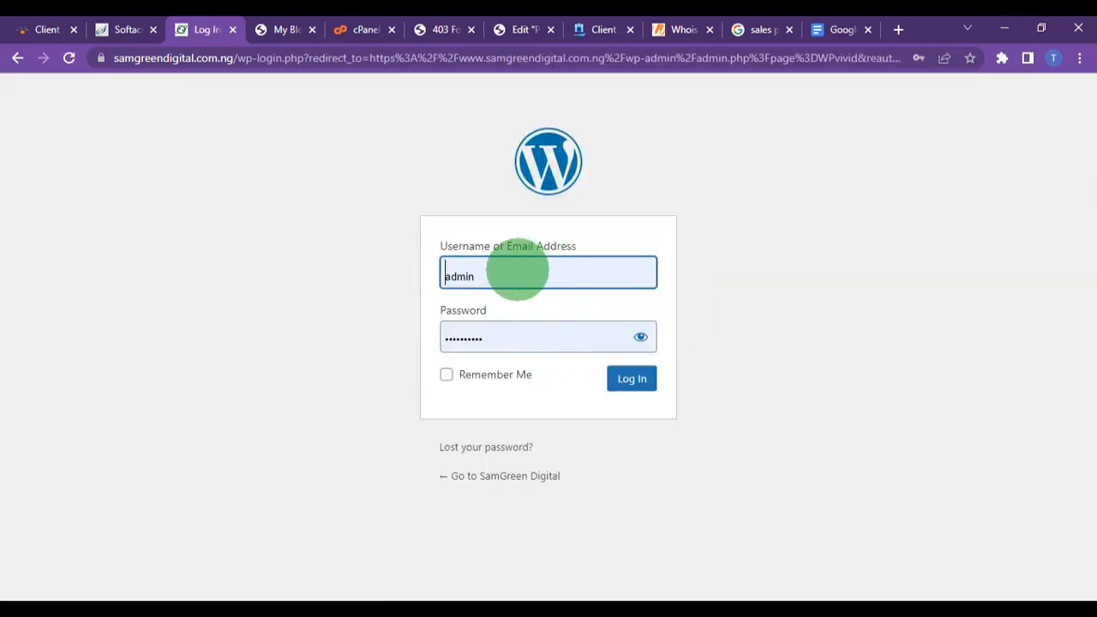
Try to log in to the samgreendigital.com.ng WordPress admin with the saved admin credentials
click(517, 269)
click(509, 225)
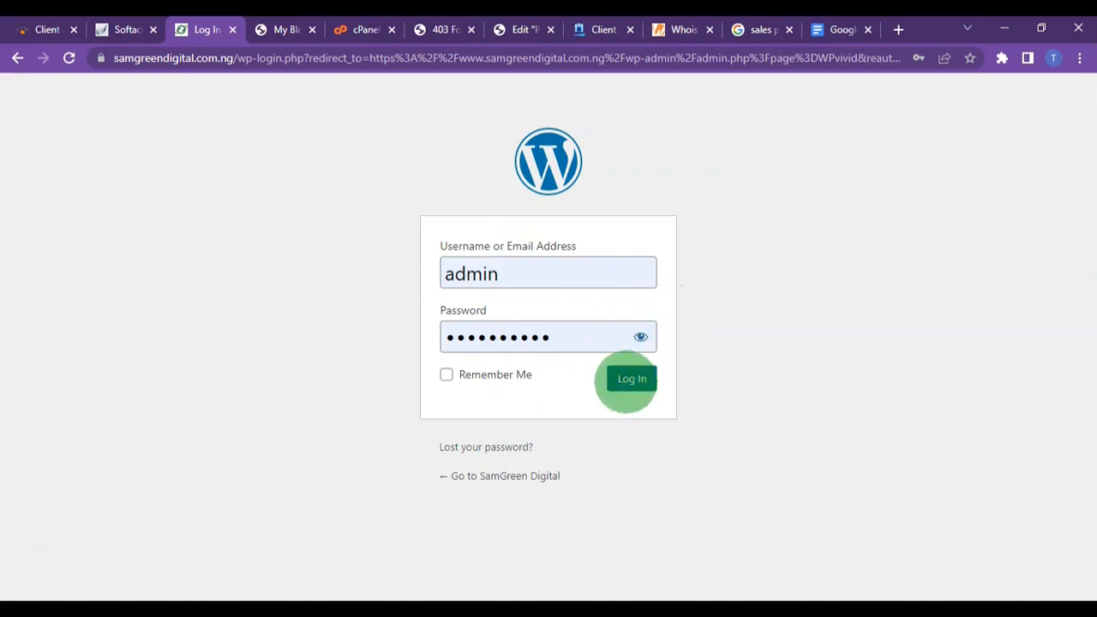
click(632, 379)
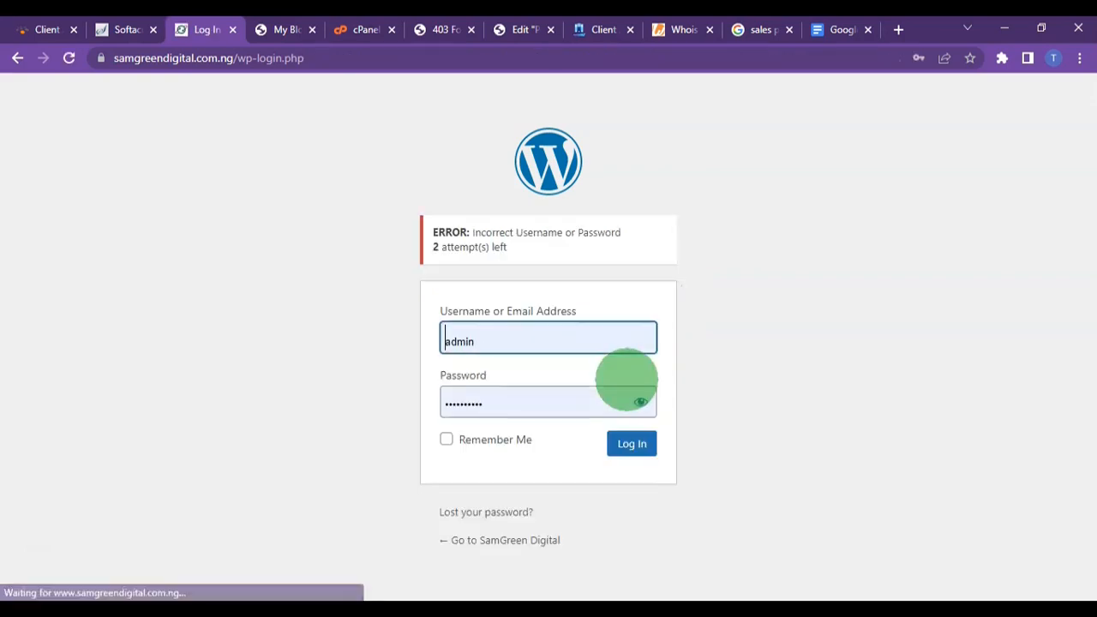
drag(431, 228, 677, 234)
click(577, 228)
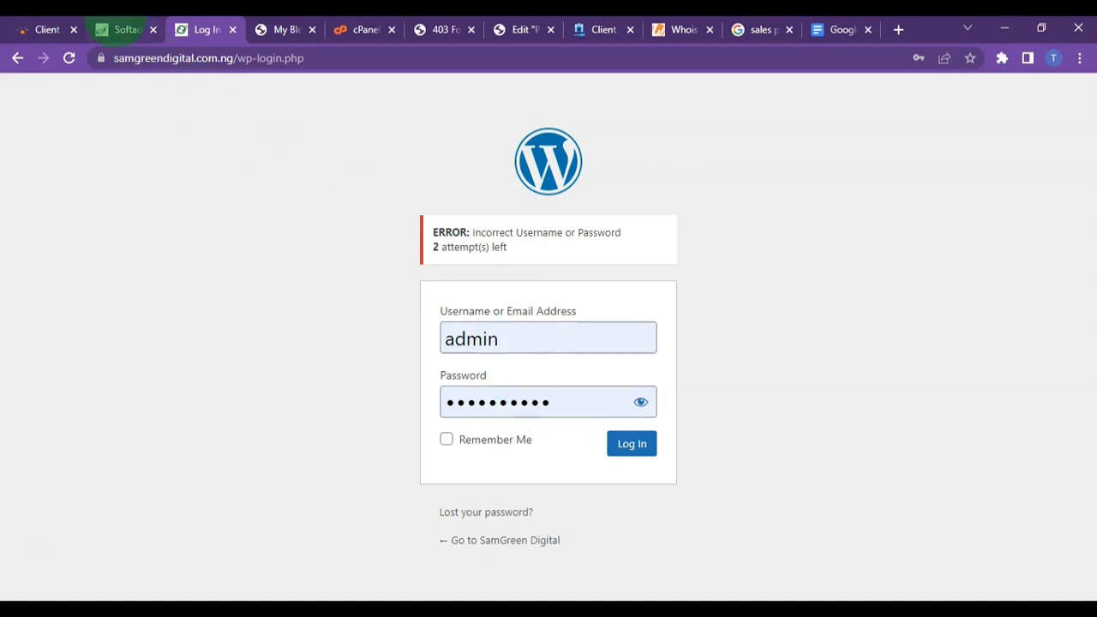
Log in to the samgreendigital.com.ng dashboard as admin through the Softaculous WordPress Management list
click(111, 29)
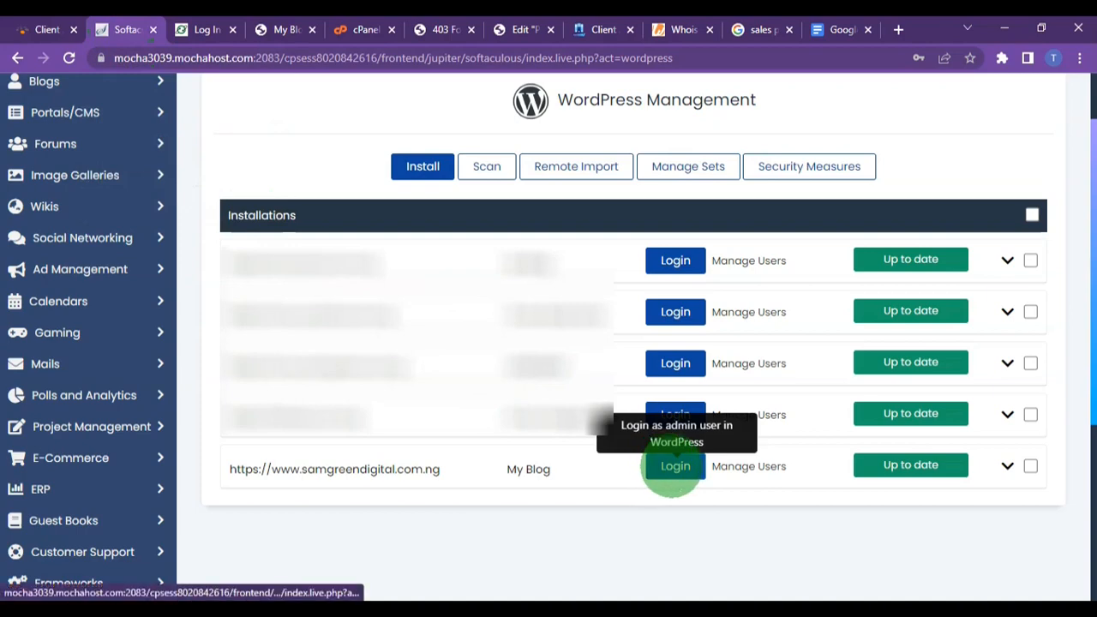
right_click(676, 468)
click(675, 468)
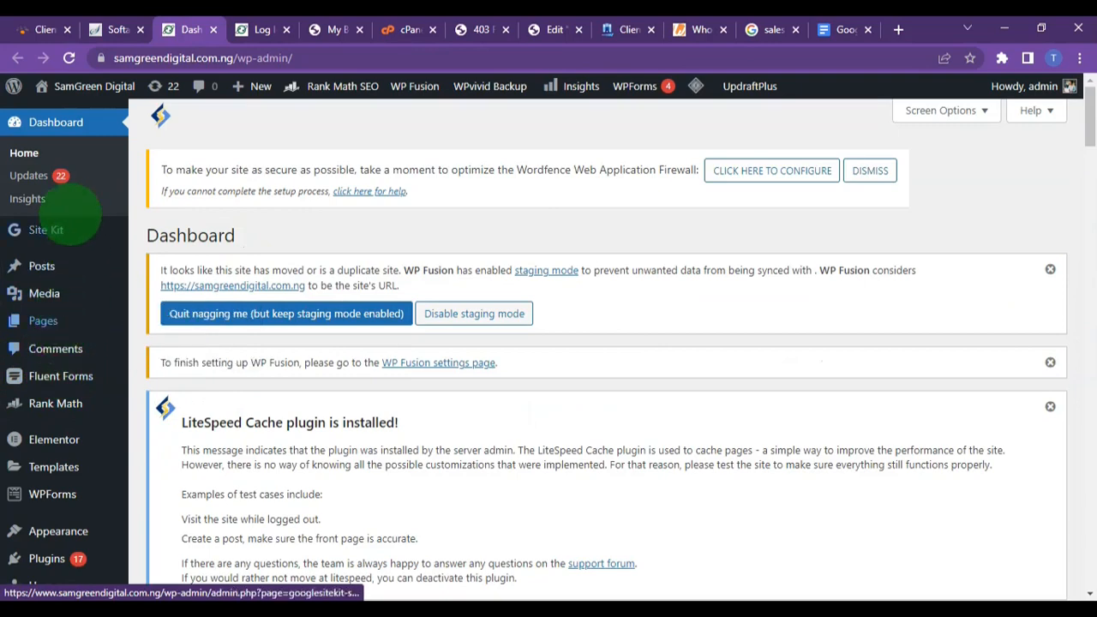
Open the admin user's profile and go to the New Password setting under Account Management
scroll(74, 274, down, 3)
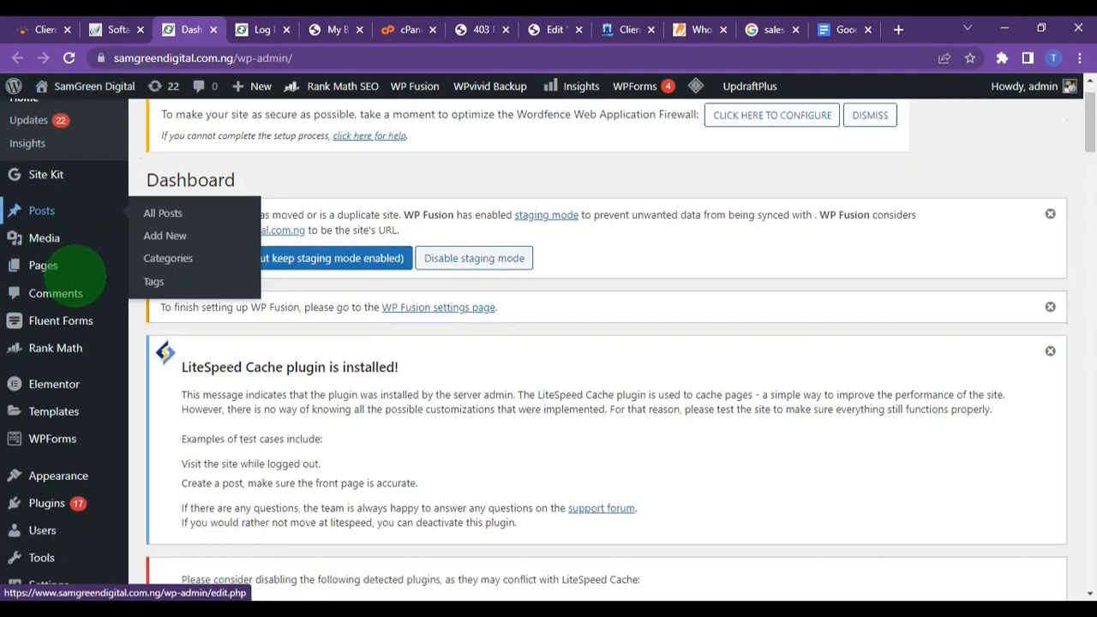
scroll(73, 271, down, 2)
mouse_move(26, 294)
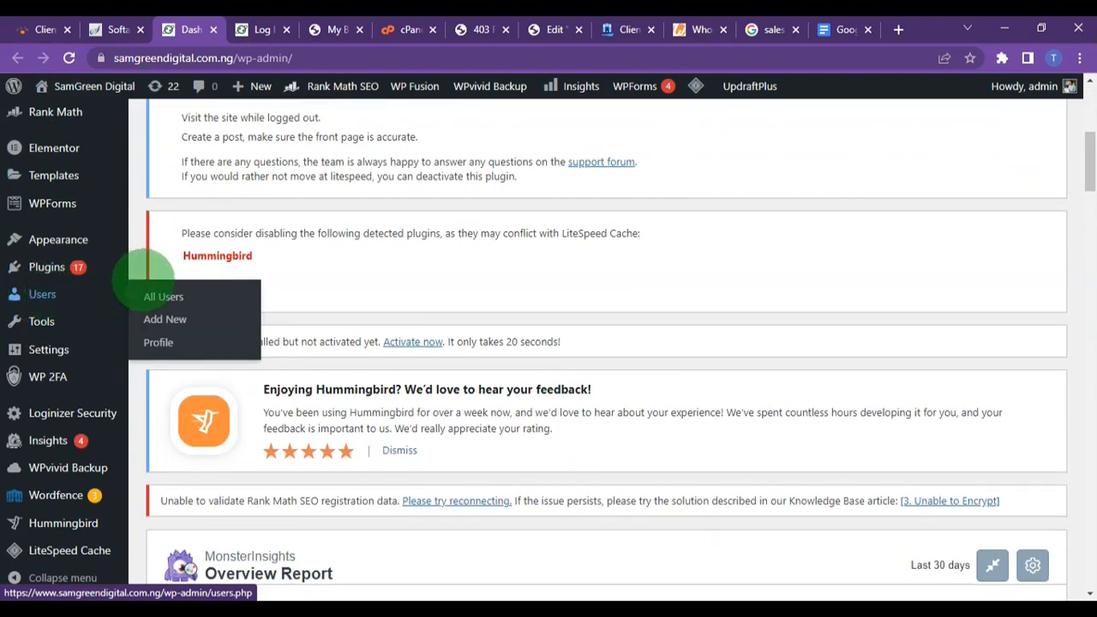
click(159, 342)
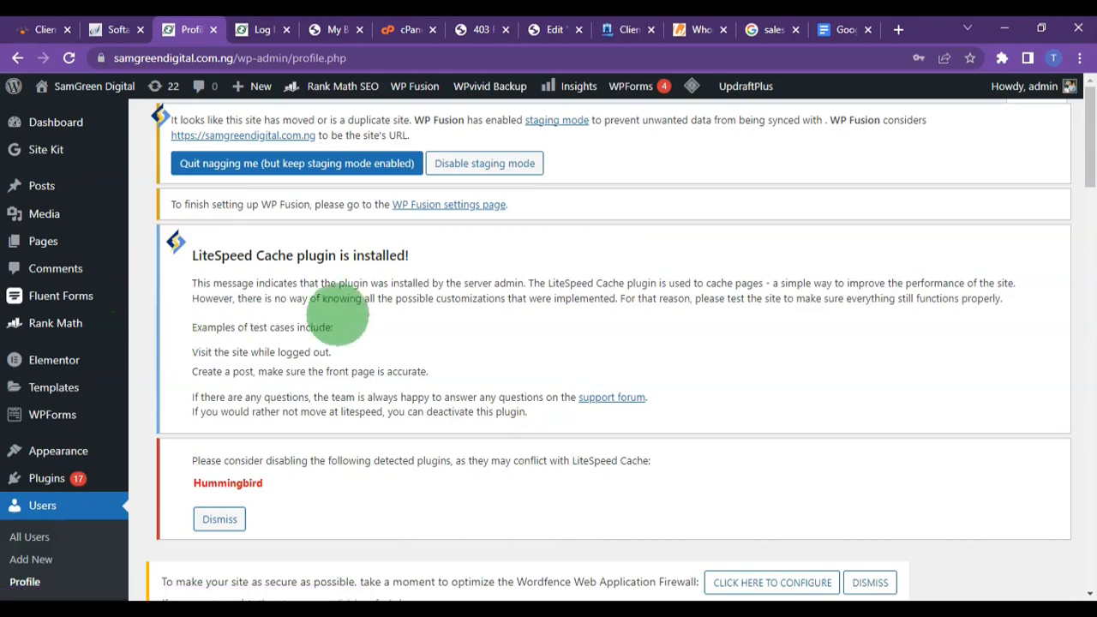
scroll(441, 363, down, 8)
scroll(439, 300, down, 14)
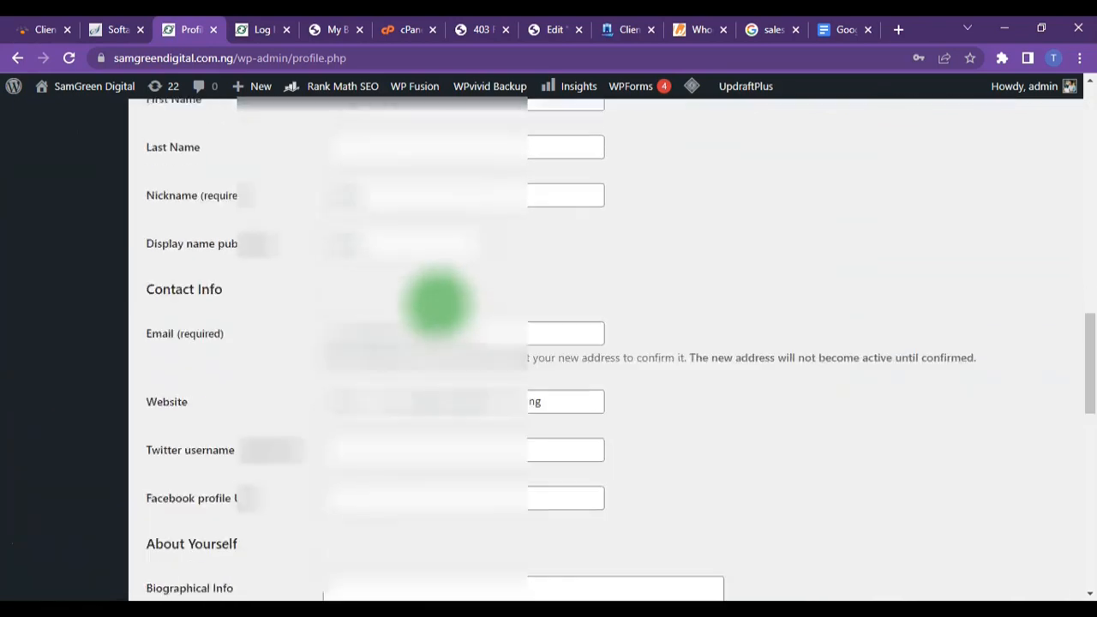
scroll(438, 303, down, 2)
scroll(433, 300, up, 1)
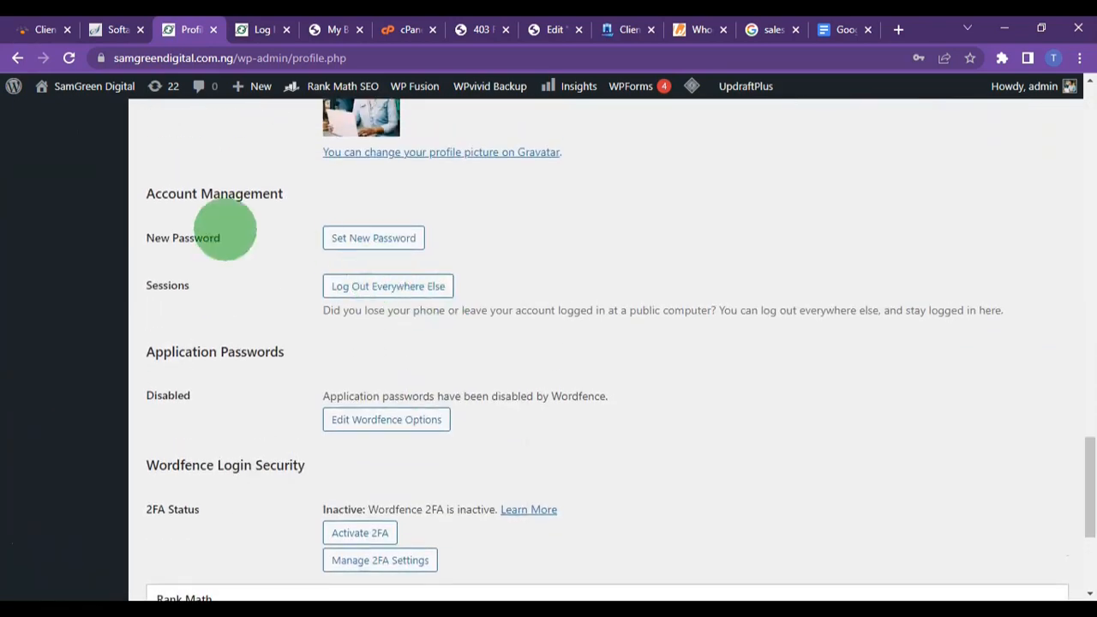
drag(141, 232, 220, 238)
click(216, 237)
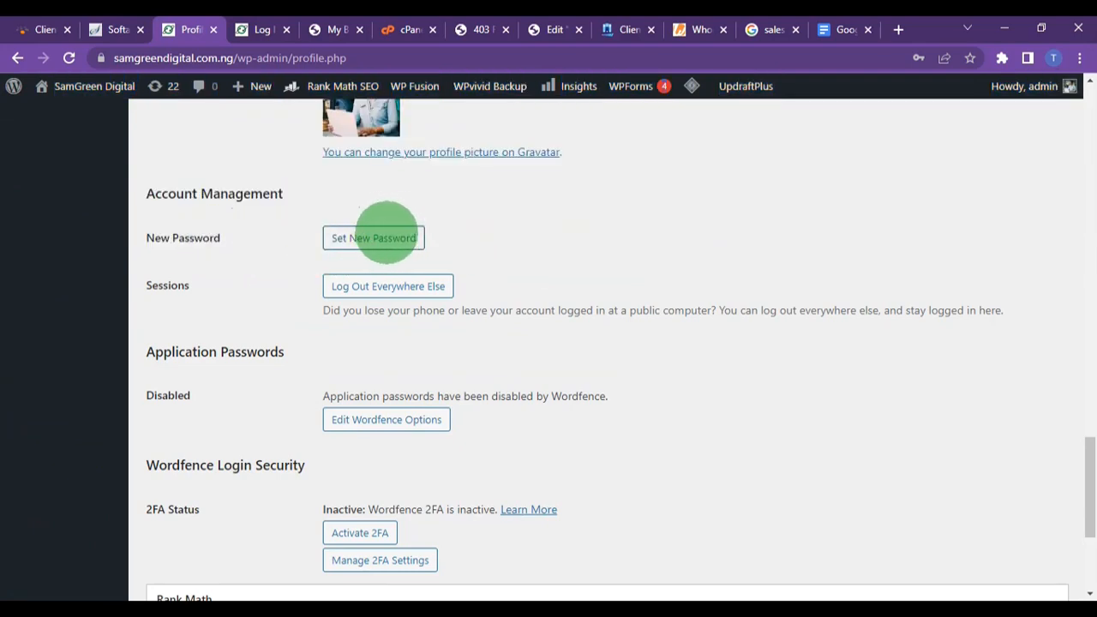
Generate a new account password for the admin user and update the profile
click(373, 238)
scroll(399, 374, up, 1)
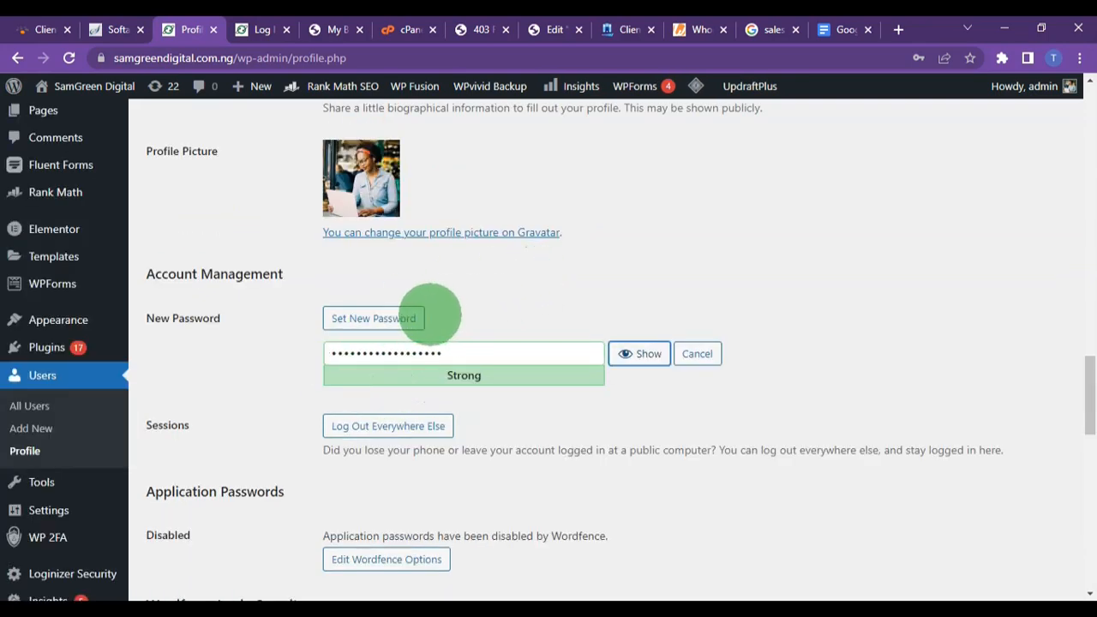
scroll(329, 352, down, 10)
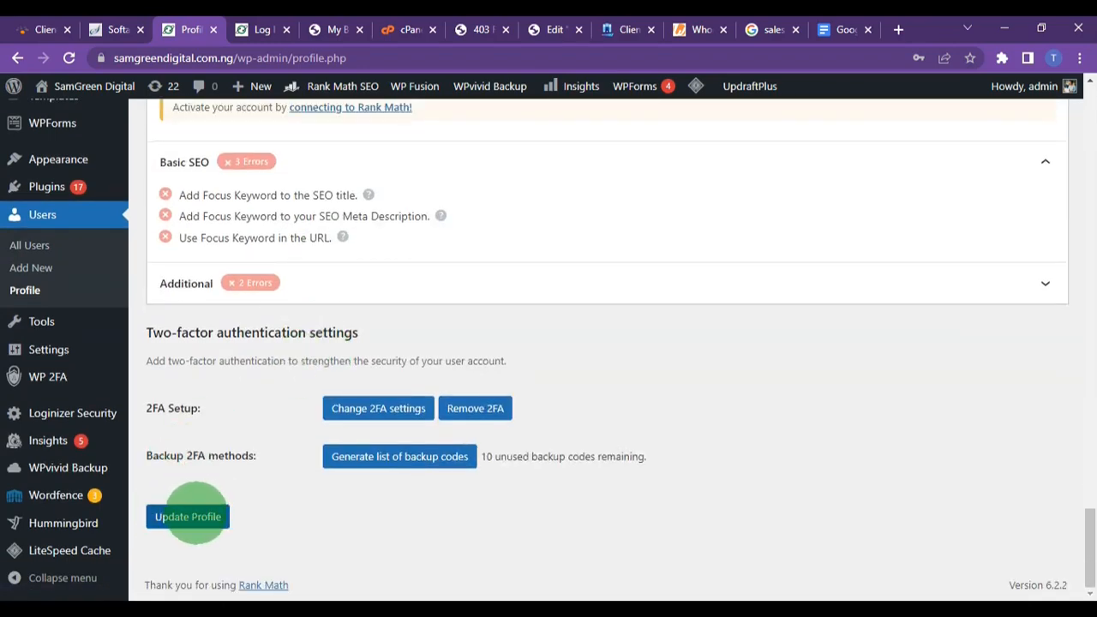
click(195, 515)
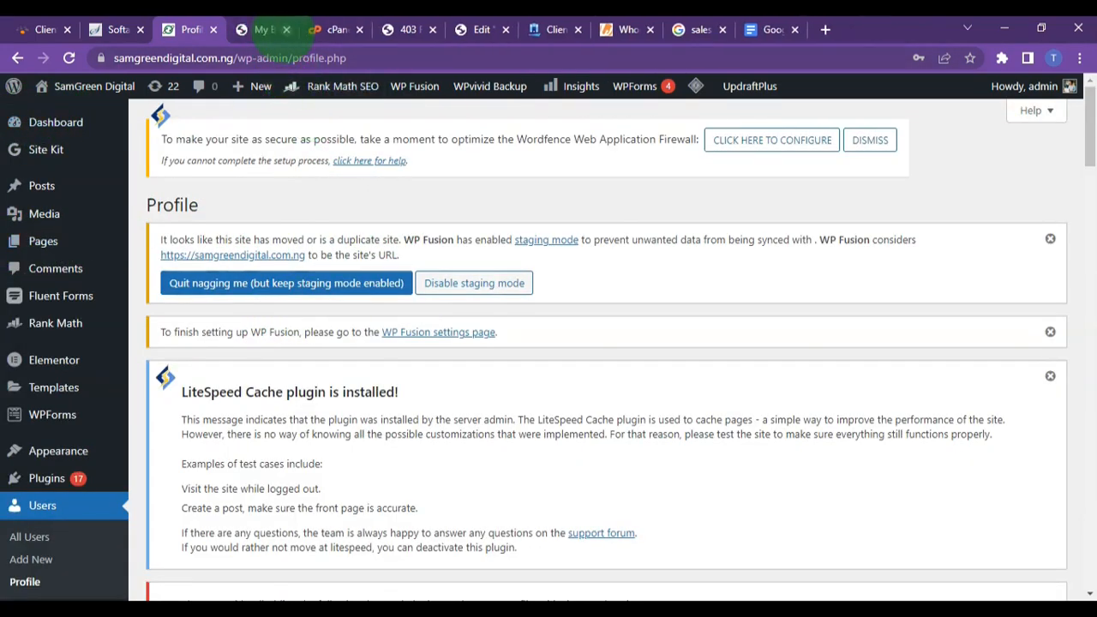
Close the leftover login page and log out of the WordPress admin account
click(286, 29)
mouse_move(1052, 88)
click(970, 166)
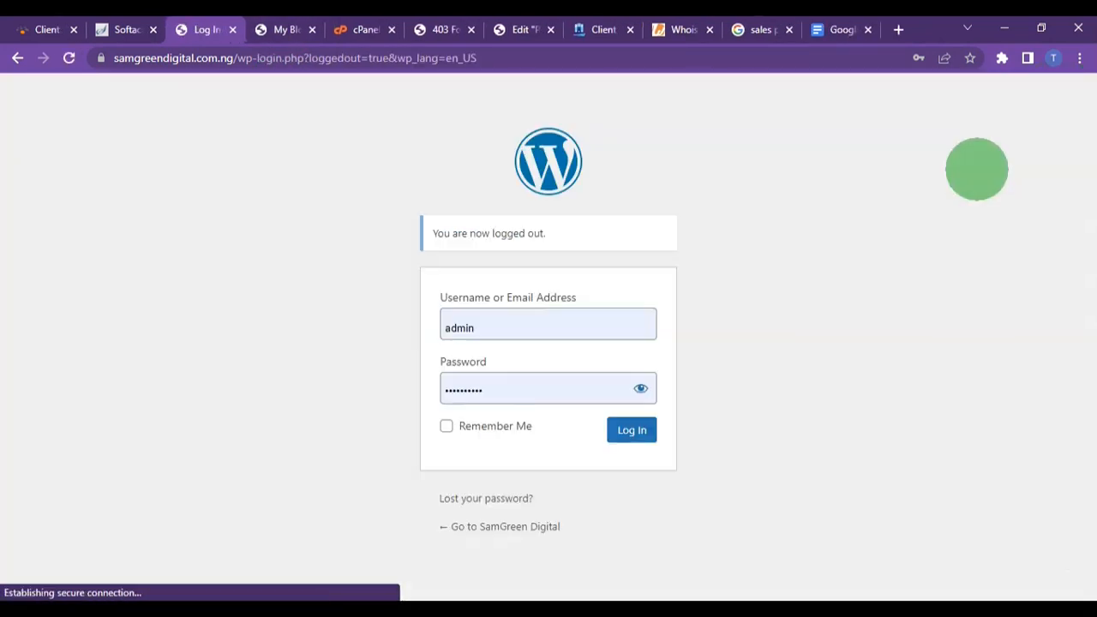
Submit the admin login with the new account password pasted in, and update the password saved in the browser
click(472, 386)
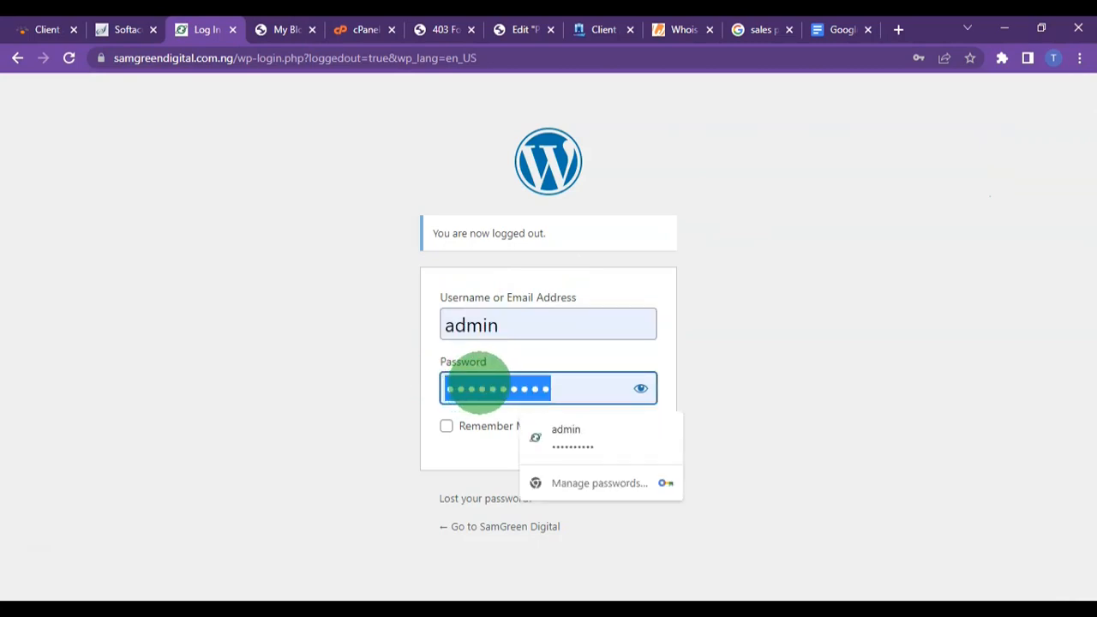
key(ctrl+v)
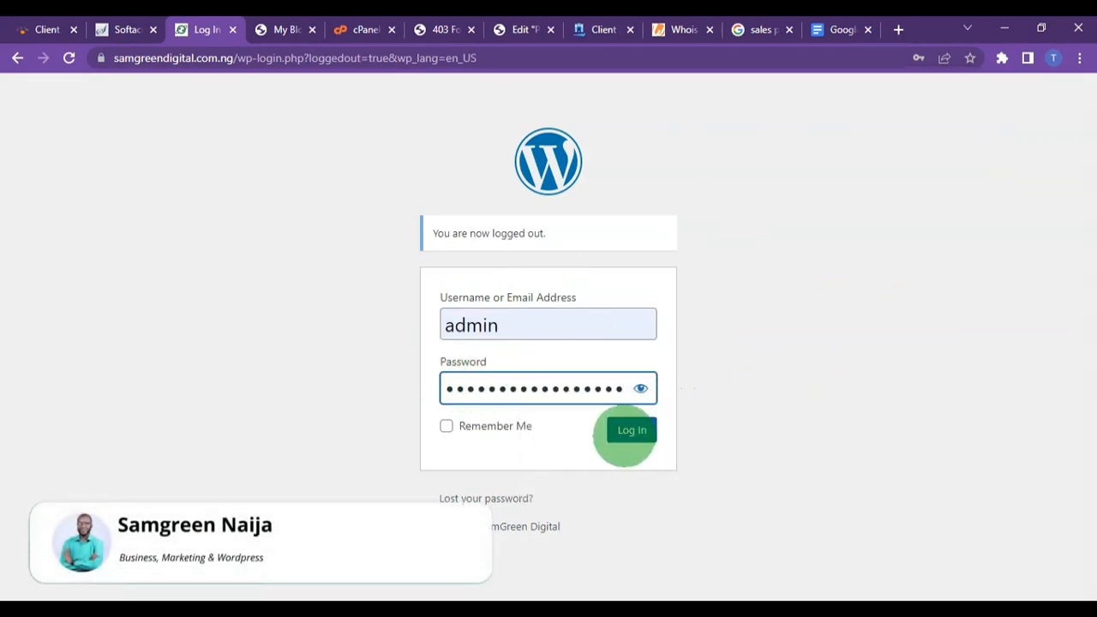
click(632, 430)
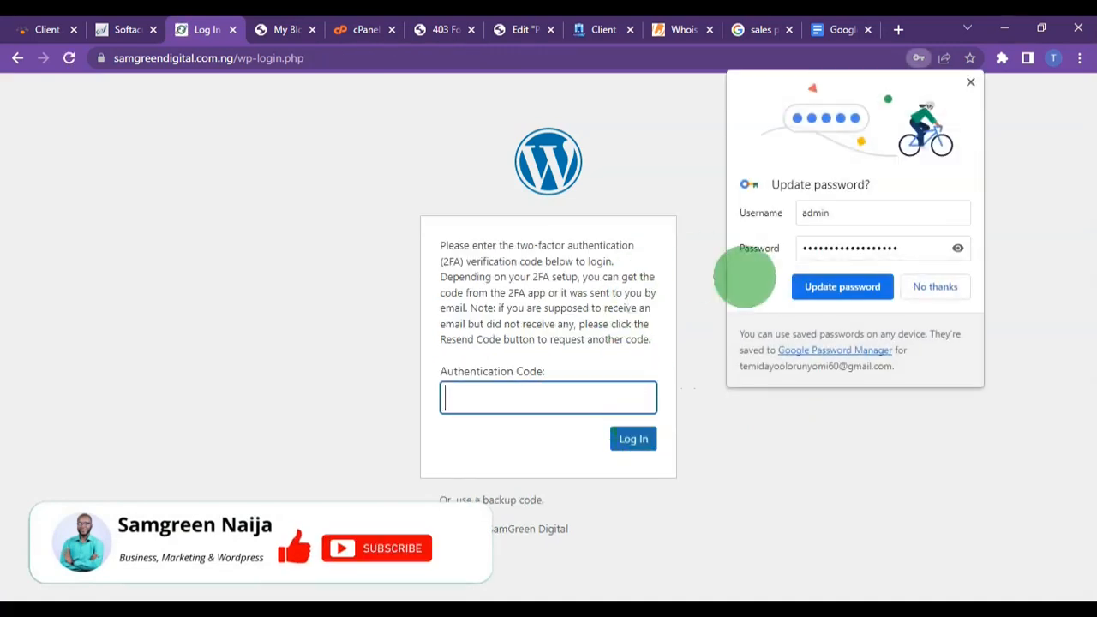
click(837, 287)
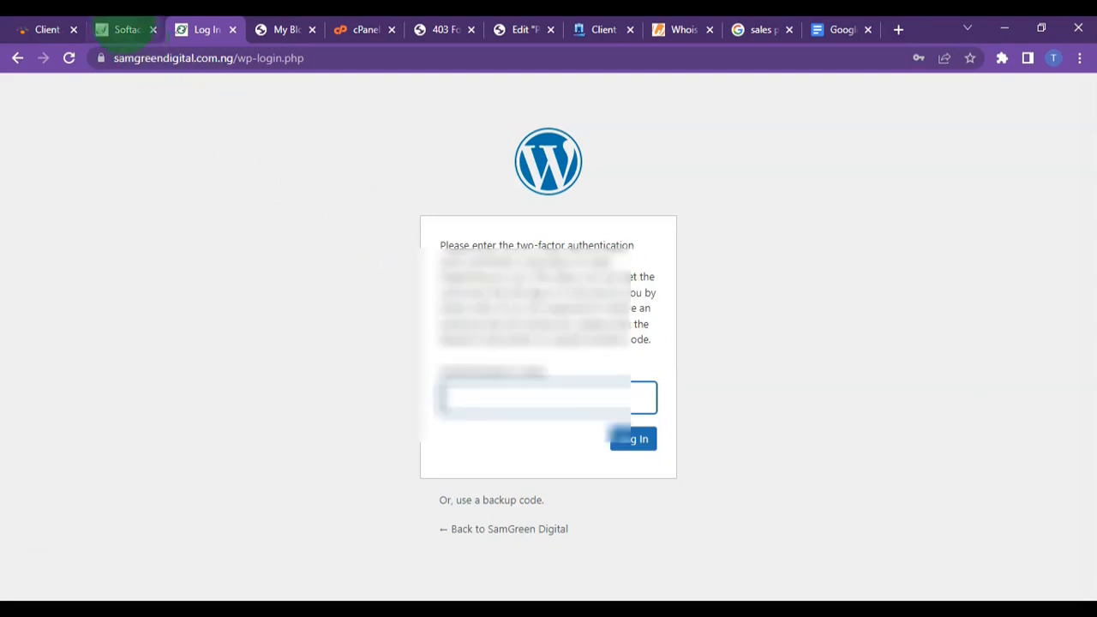
Bypass the authentication code request by logging in to the samgreendigital.com.ng dashboard from the Softaculous installations list
click(124, 29)
click(692, 467)
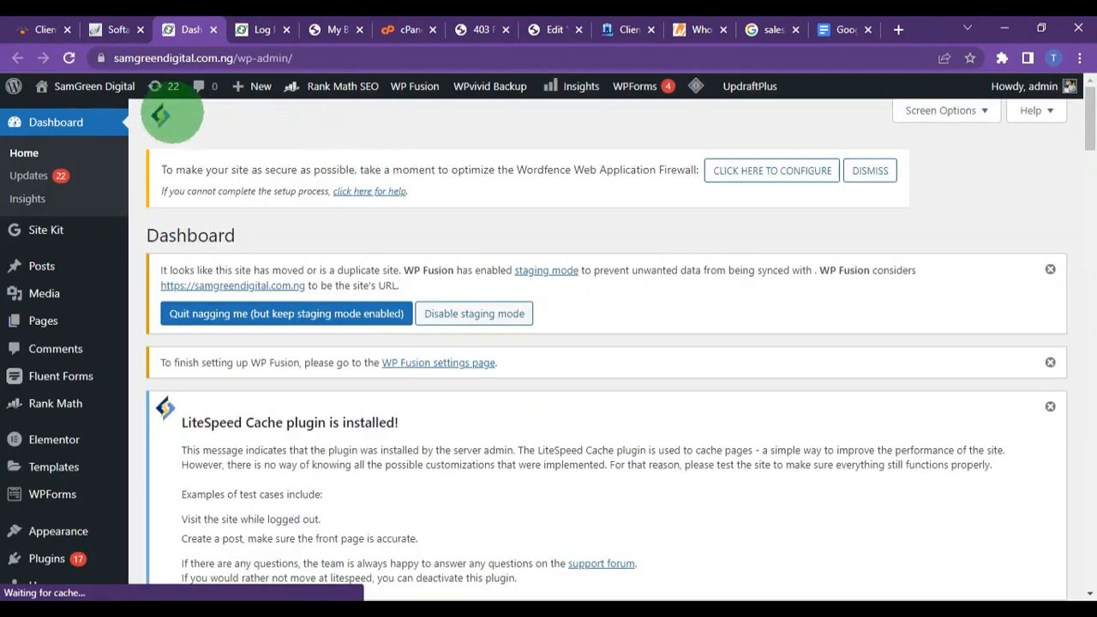
mouse_move(76, 83)
Reload the samgreendigital.com.ng homepage and review the restored page over its full length
click(333, 29)
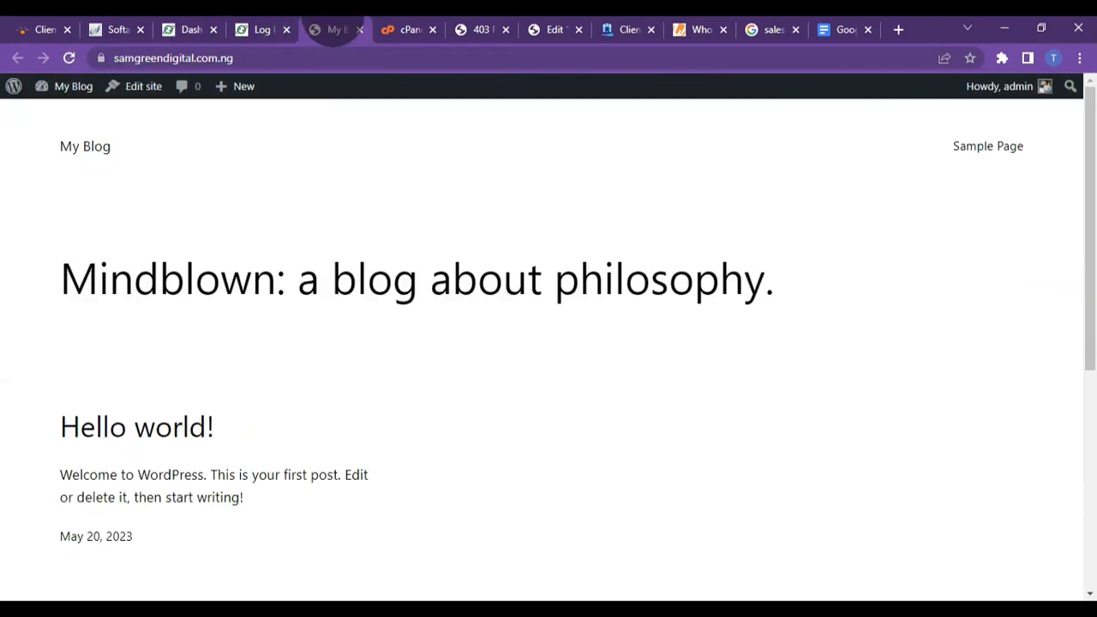
click(162, 57)
key(End)
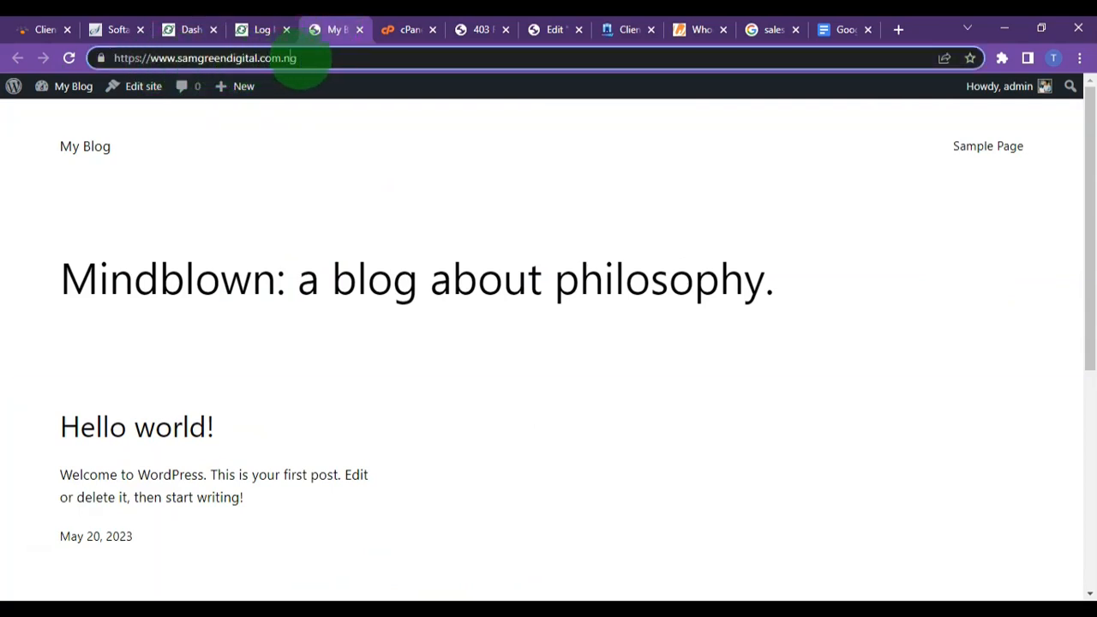
click(68, 58)
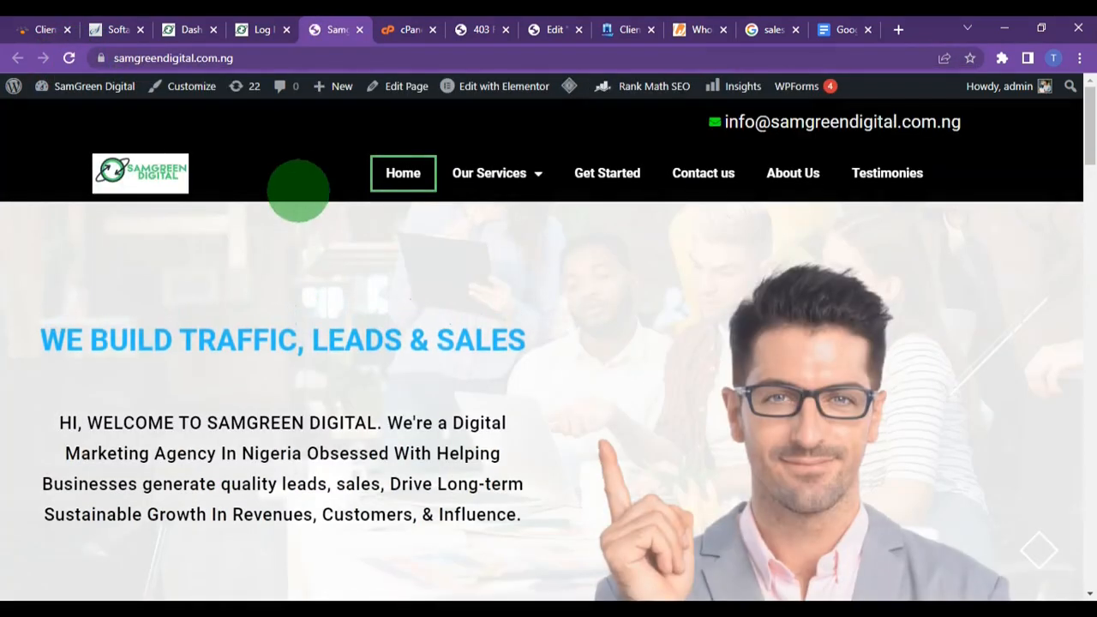
scroll(280, 247, down, 2)
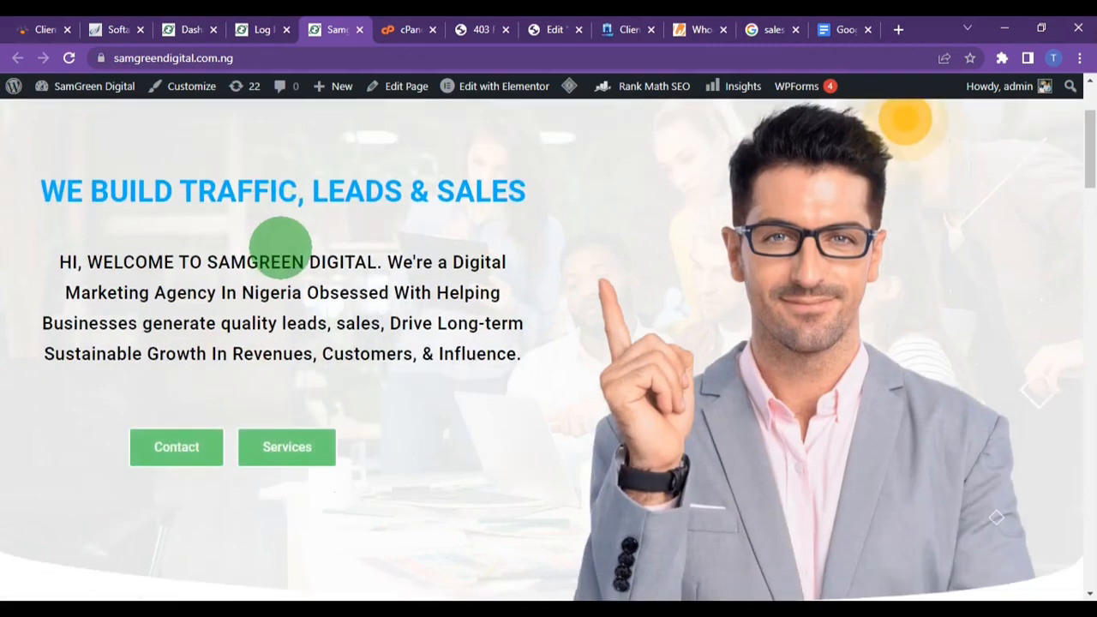
scroll(281, 247, down, 13)
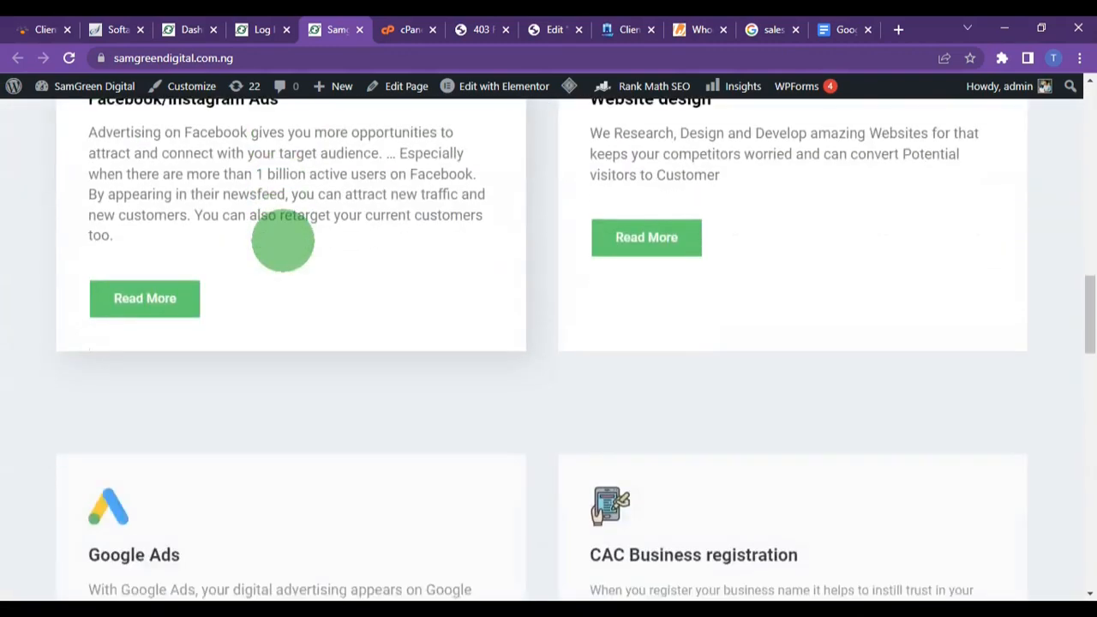
scroll(283, 240, down, 16)
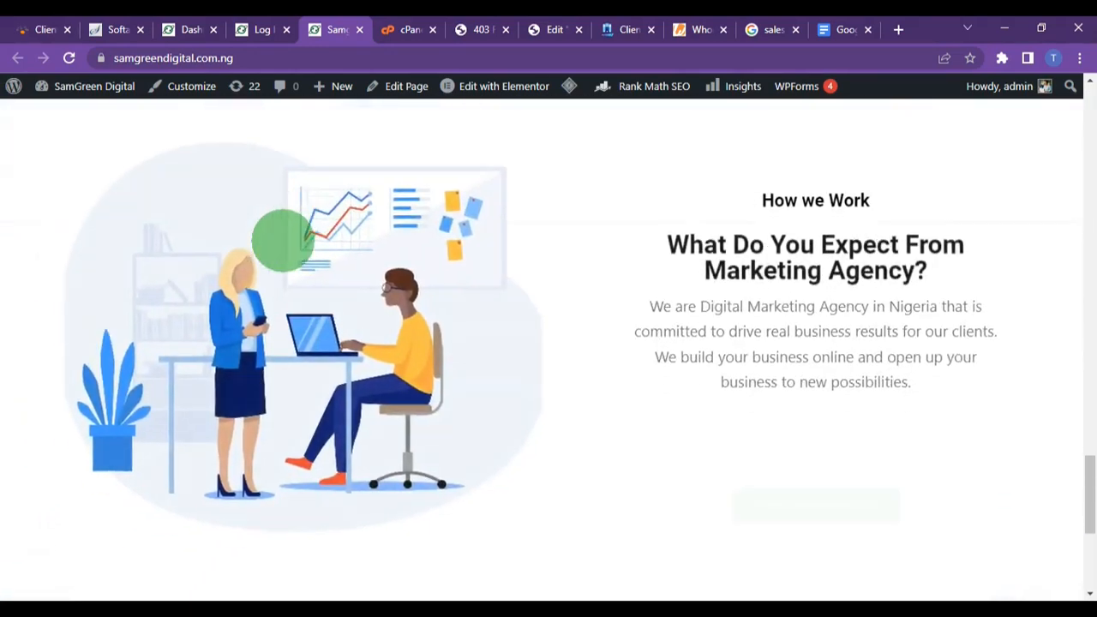
scroll(283, 240, down, 5)
scroll(283, 240, up, 20)
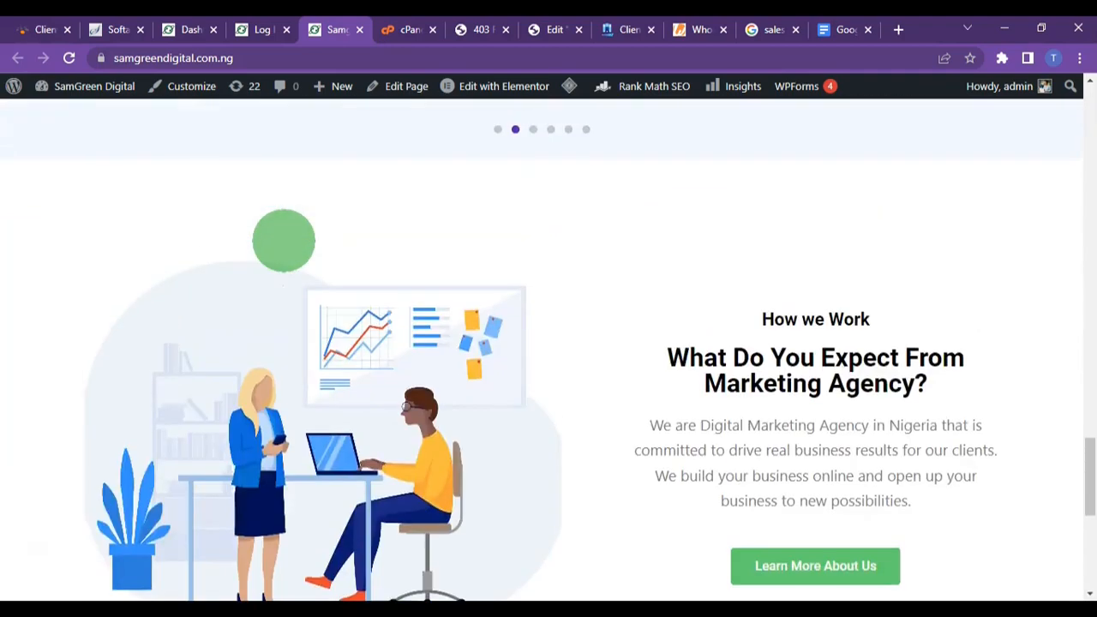
scroll(283, 240, up, 1)
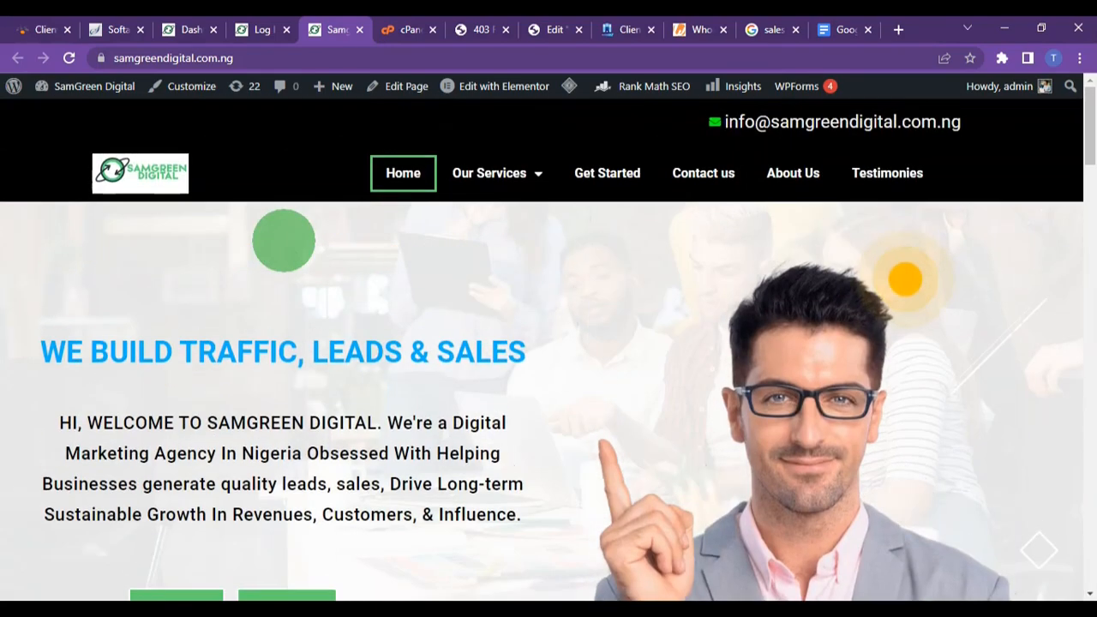
Check the Our Services submenu and the Testimonies section of the restored site, and return to the homepage header
mouse_move(489, 177)
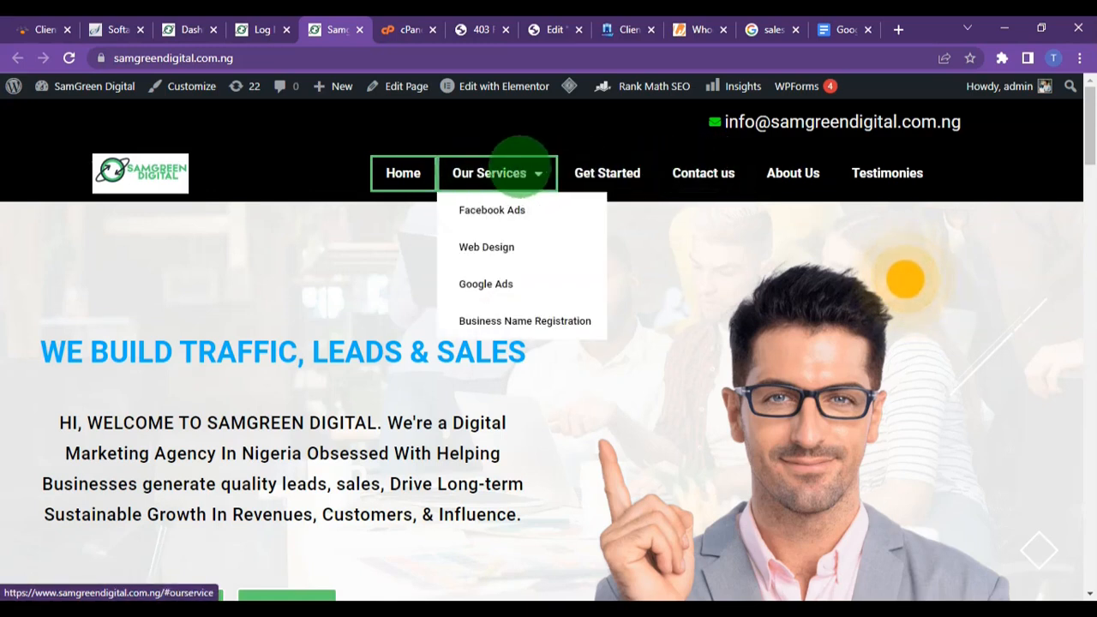
scroll(532, 197, down, 1)
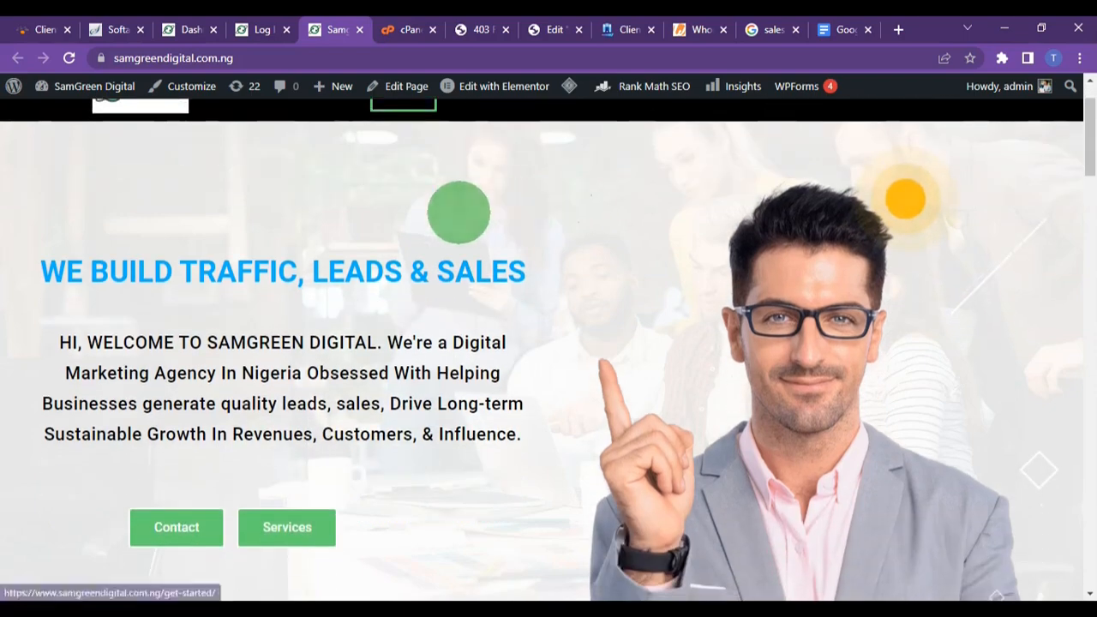
scroll(643, 245, up, 1)
click(887, 172)
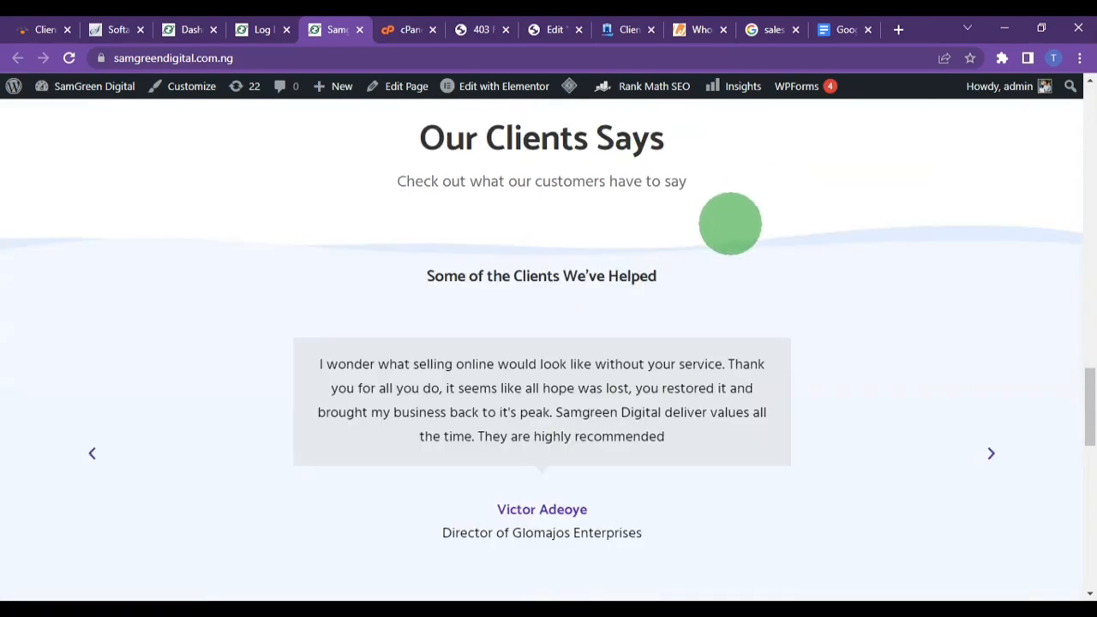
scroll(558, 385, up, 20)
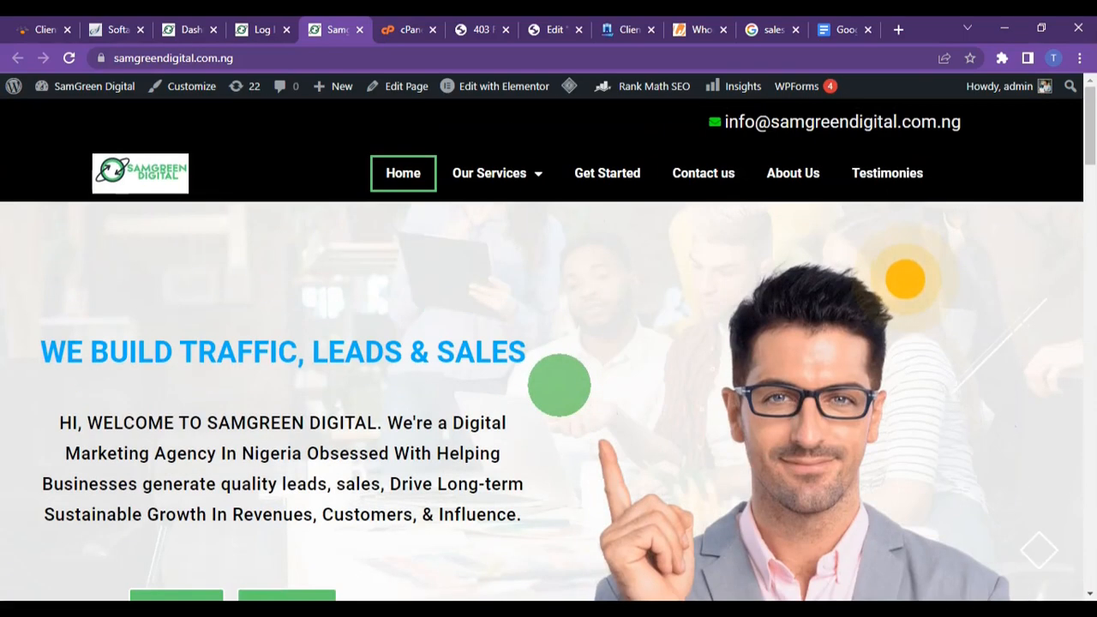